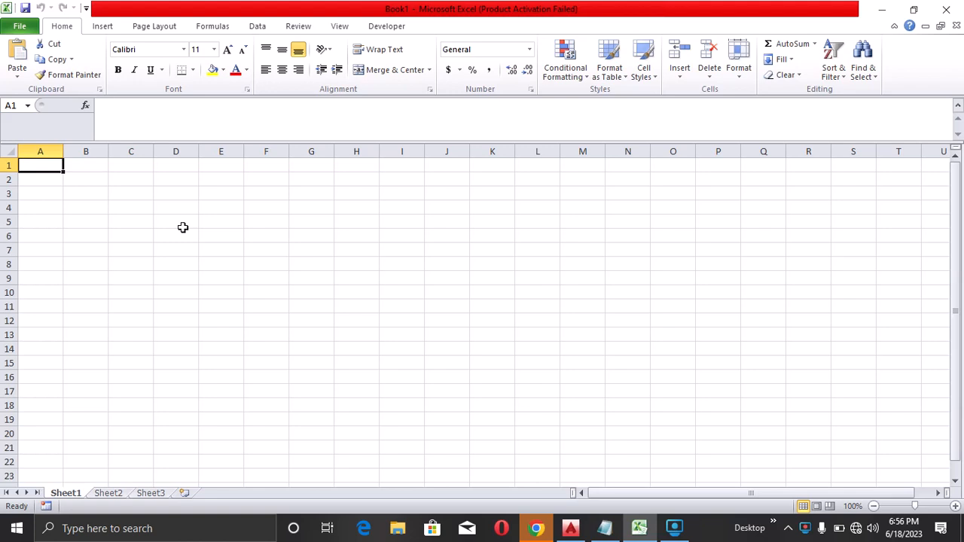
Enter the column headers STN FROM, DISTANCE, BEARING and DE across the first row
{"action": "type", "text": "STN FROM"}
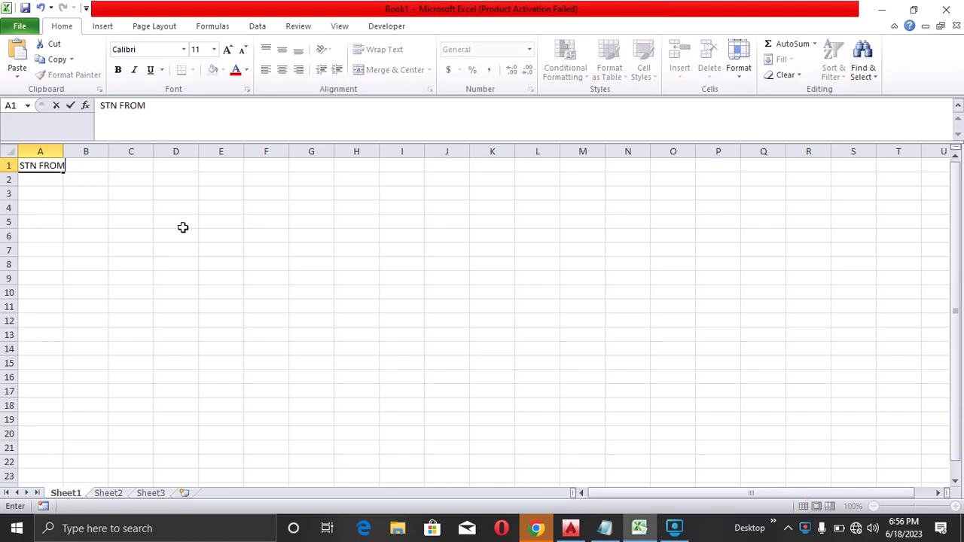
{"action": "key", "text": "Tab"}
{"action": "type", "text": "DIS"}
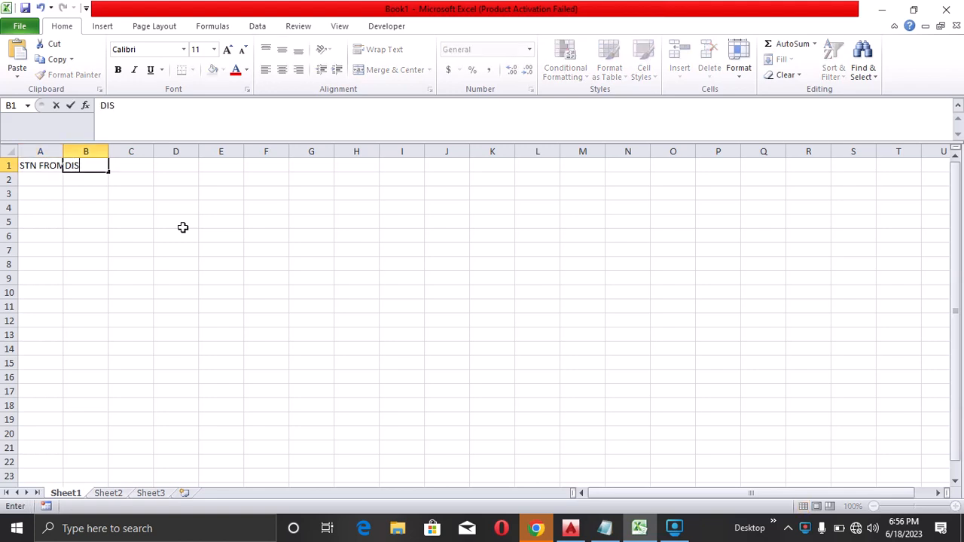
{"action": "type", "text": "TANCE"}
{"action": "key", "text": "Tab"}
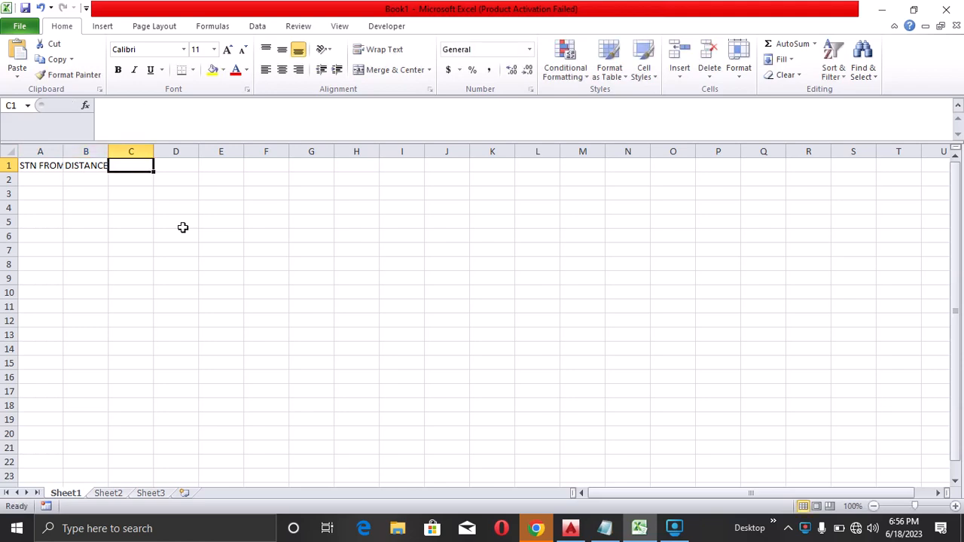
{"action": "type", "text": "BEARING"}
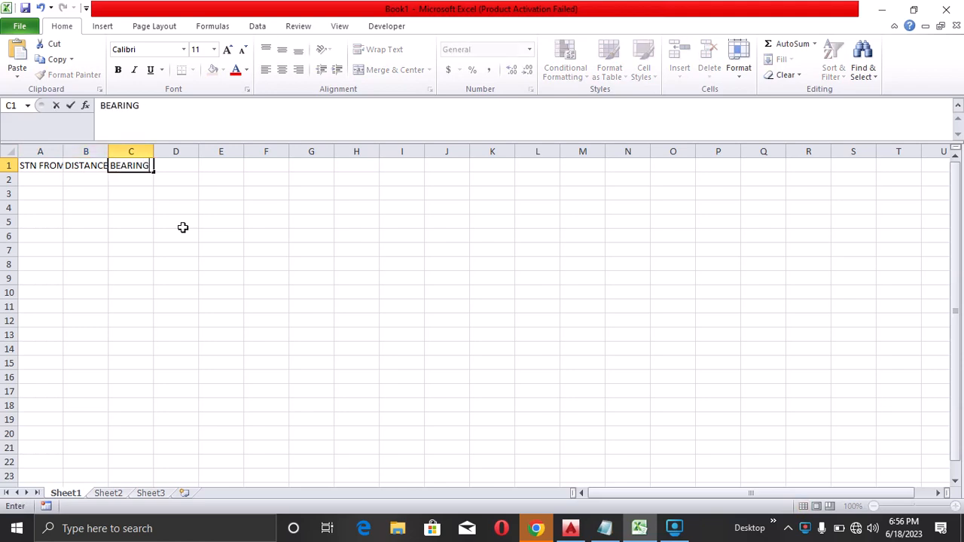
{"action": "key", "text": "Tab"}
{"action": "type", "text": "DE"}
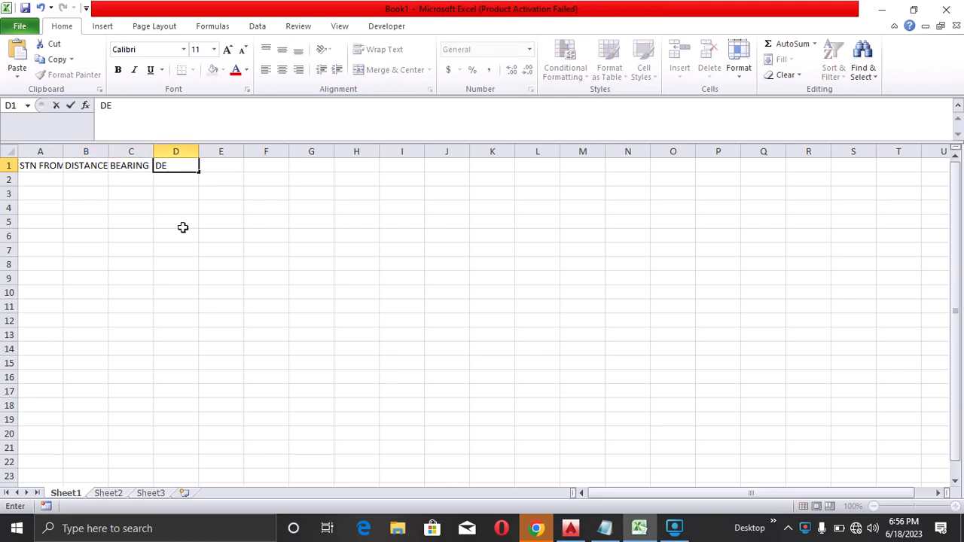
{"action": "key", "text": "Tab"}
Continue the header row with DN, EASTING, NORTHING and STN TO
{"action": "type", "text": "DN"}
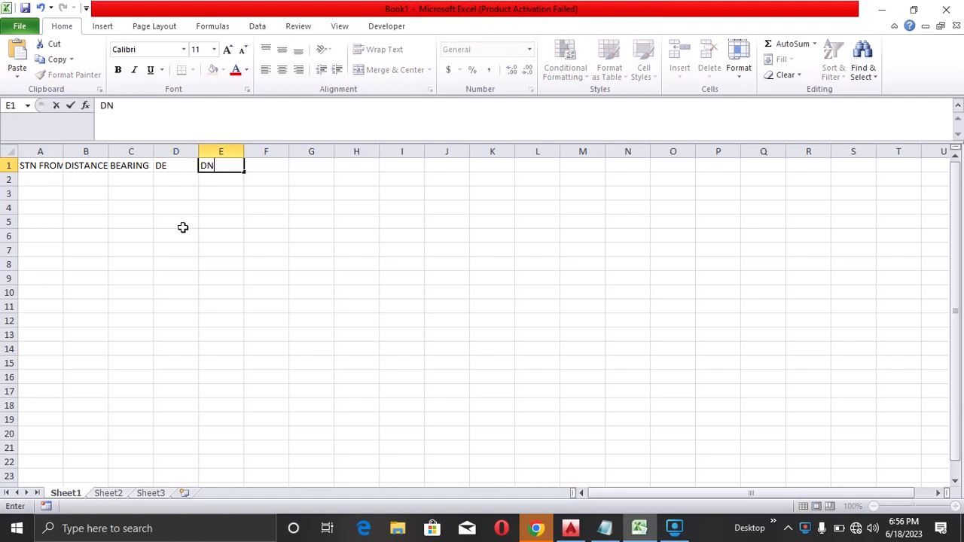
{"action": "key", "text": "Tab"}
{"action": "type", "text": "E"}
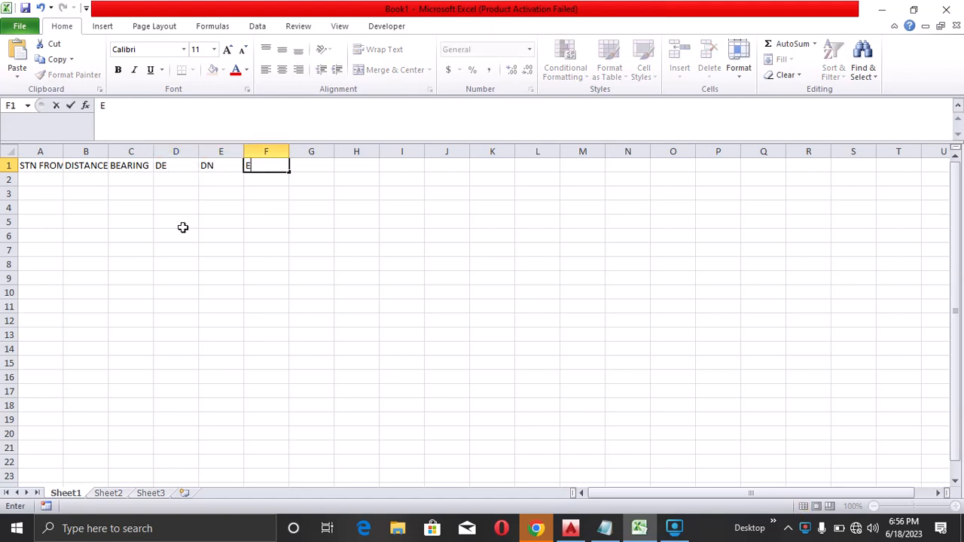
{"action": "type", "text": "ASTING"}
{"action": "key", "text": "Tab"}
{"action": "type", "text": "NORTHIN"}
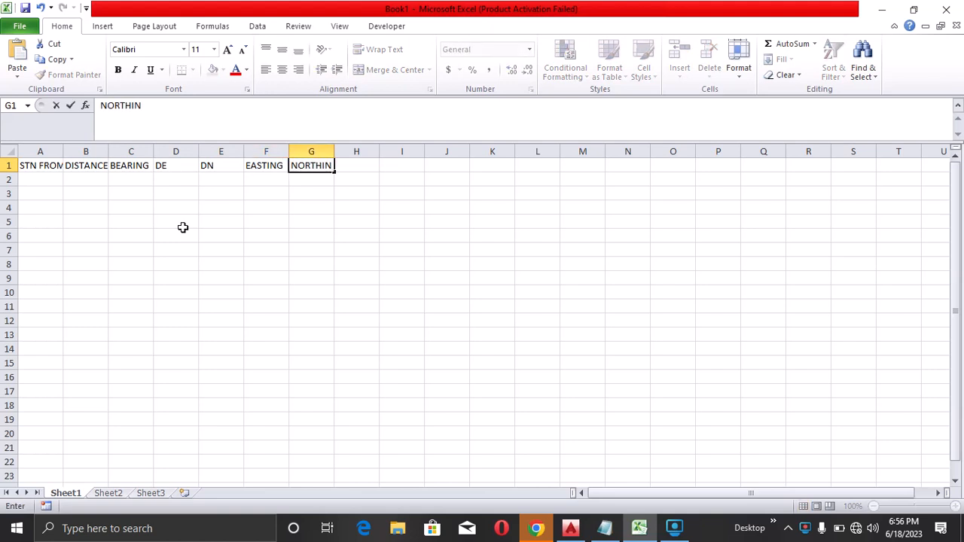
{"action": "type", "text": "G"}
{"action": "key", "text": "Tab"}
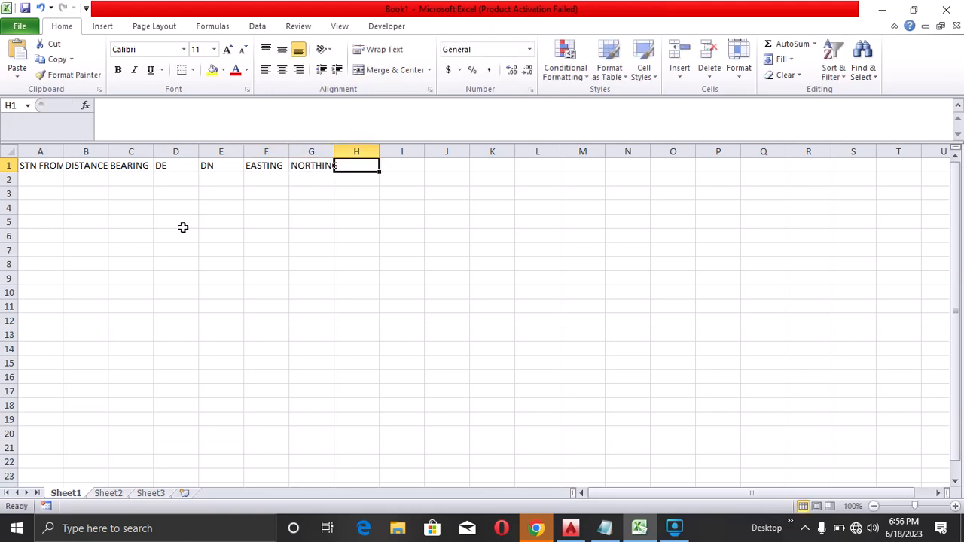
{"action": "type", "text": "STN"}
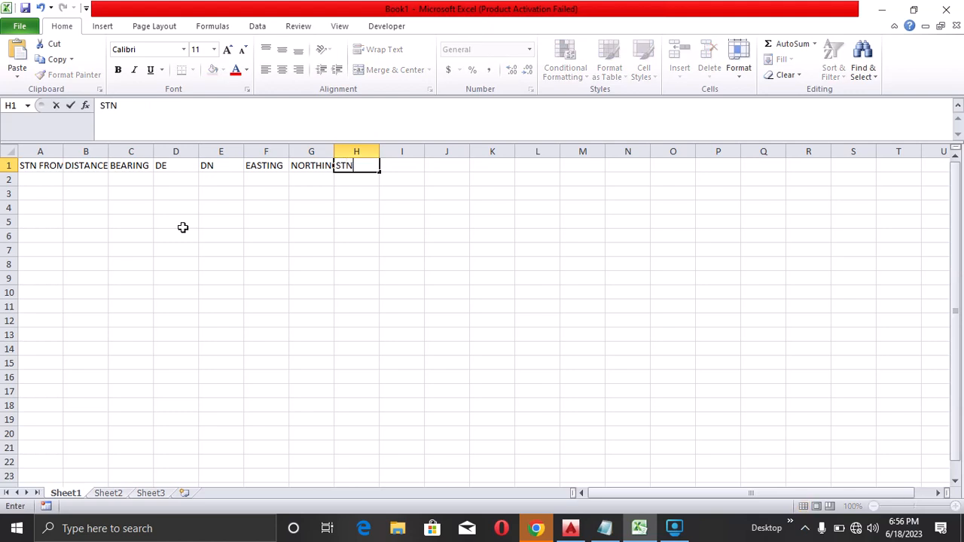
{"action": "type", "text": " TO"}
Move the whole header row down one row so it starts at A2
{"action": "left_click_drag", "start_coordinate": [25, 166], "coordinate": [351, 165]}
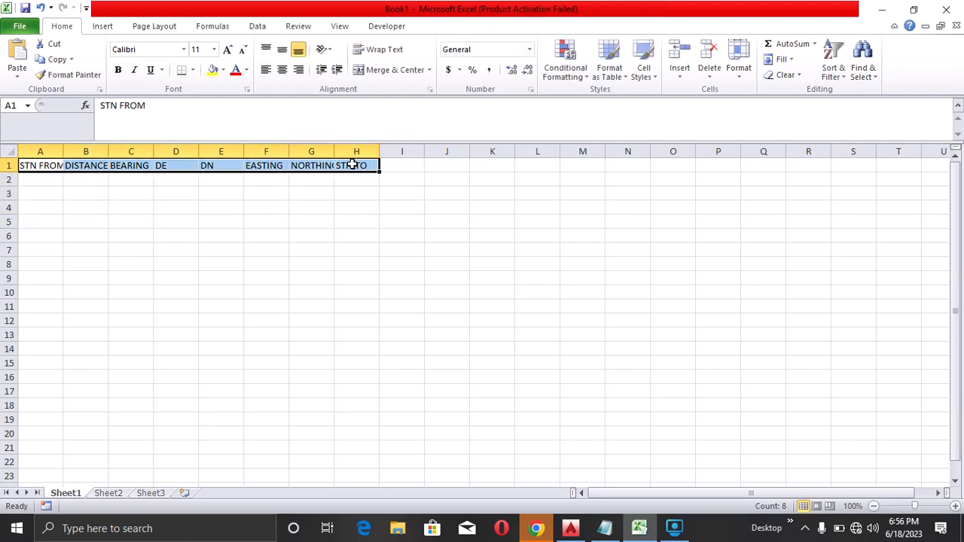
{"action": "key", "text": "ctrl+c"}
{"action": "left_click", "coordinate": [50, 178]}
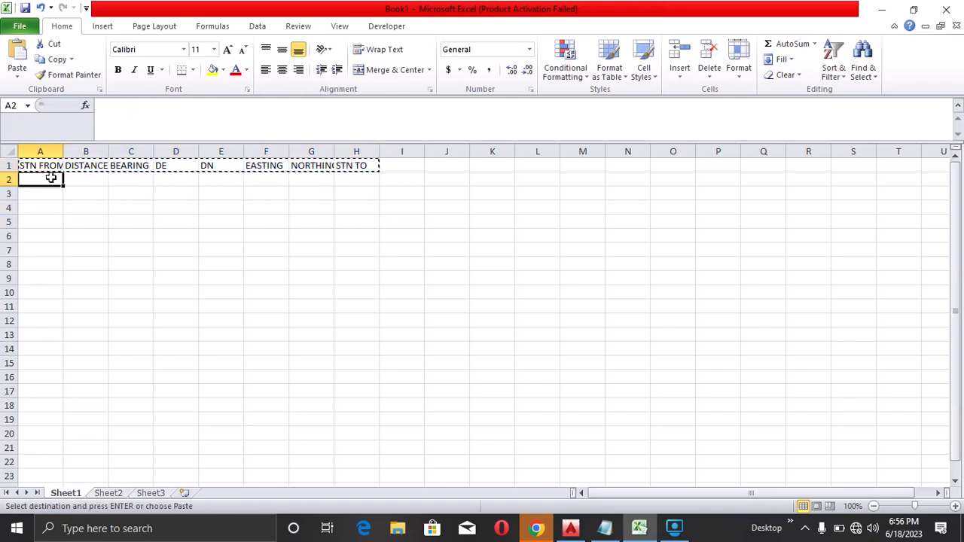
{"action": "key", "text": "ctrl+v"}
{"action": "left_click", "coordinate": [158, 235]}
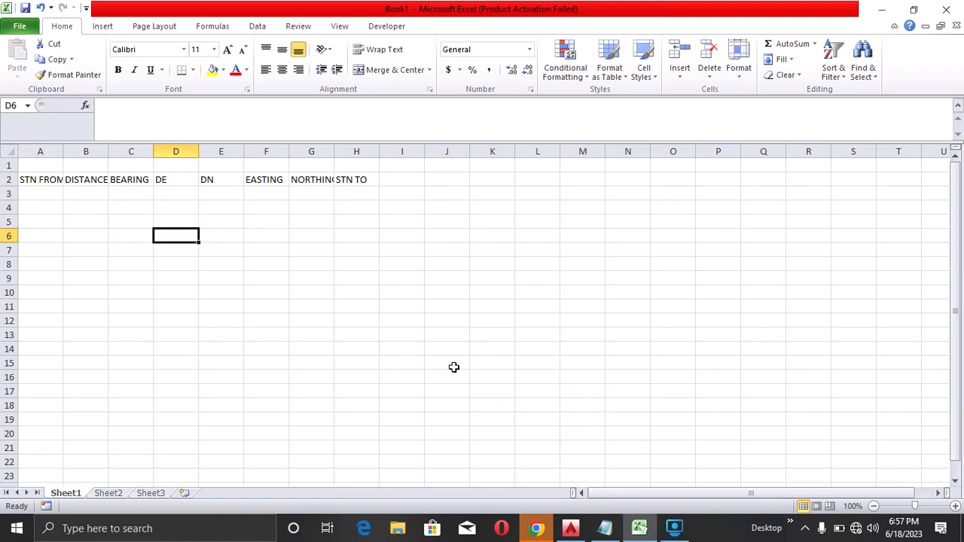
Enter PT1 in A4 and fill the STN FROM column down to PT4 in A7
{"action": "left_click", "coordinate": [38, 194]}
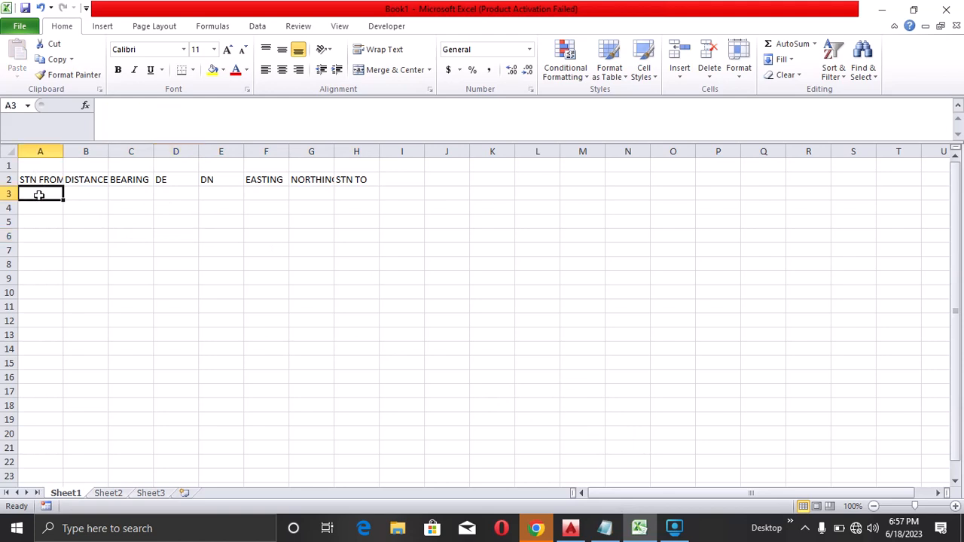
{"action": "key", "text": "Return"}
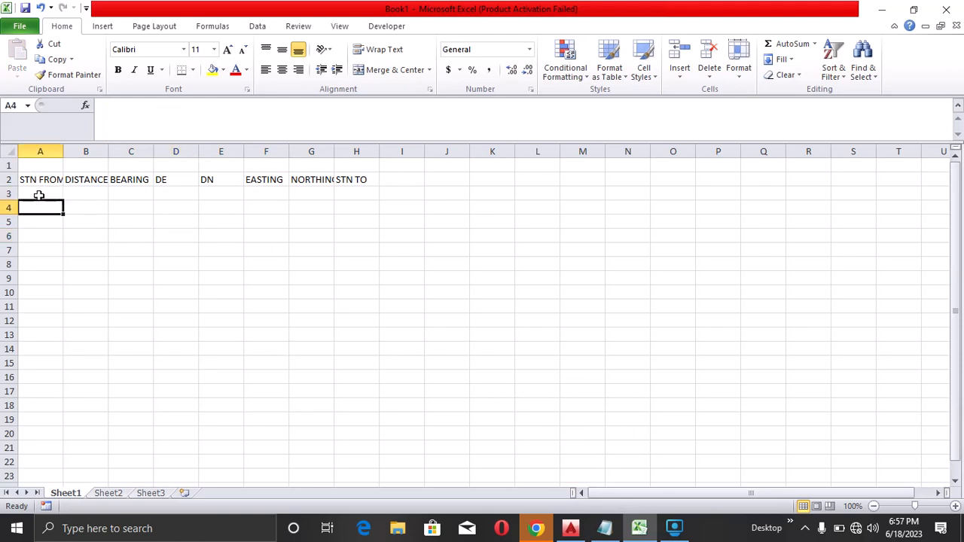
{"action": "type", "text": "PT1"}
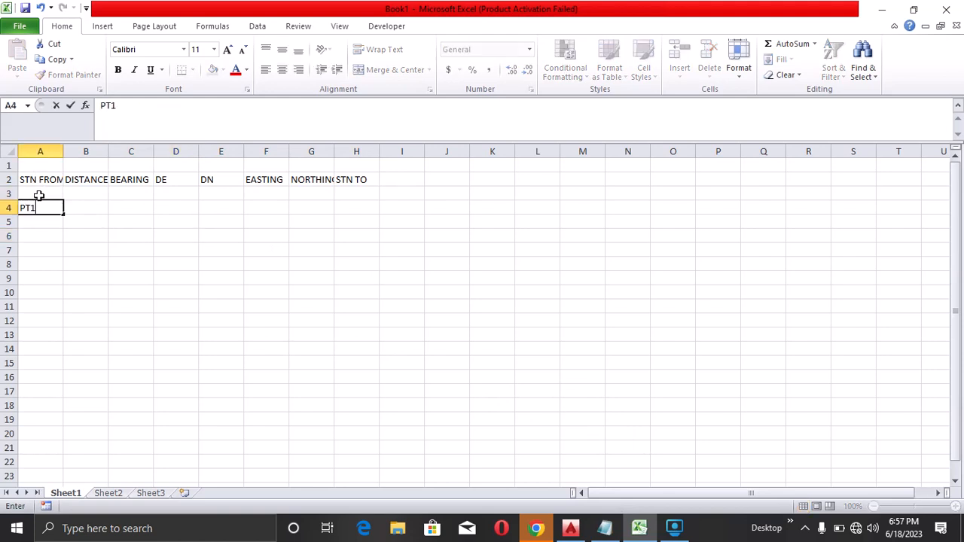
{"action": "left_click_drag", "start_coordinate": [64, 214], "coordinate": [56, 251]}
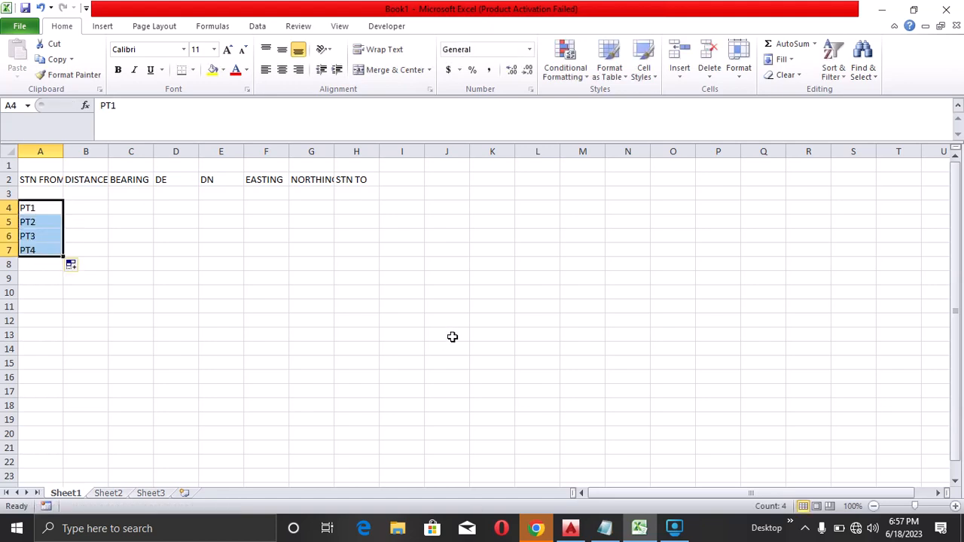
Enter PT1 in H3 and fill the STN TO column down through row 7
{"action": "left_click", "coordinate": [358, 195]}
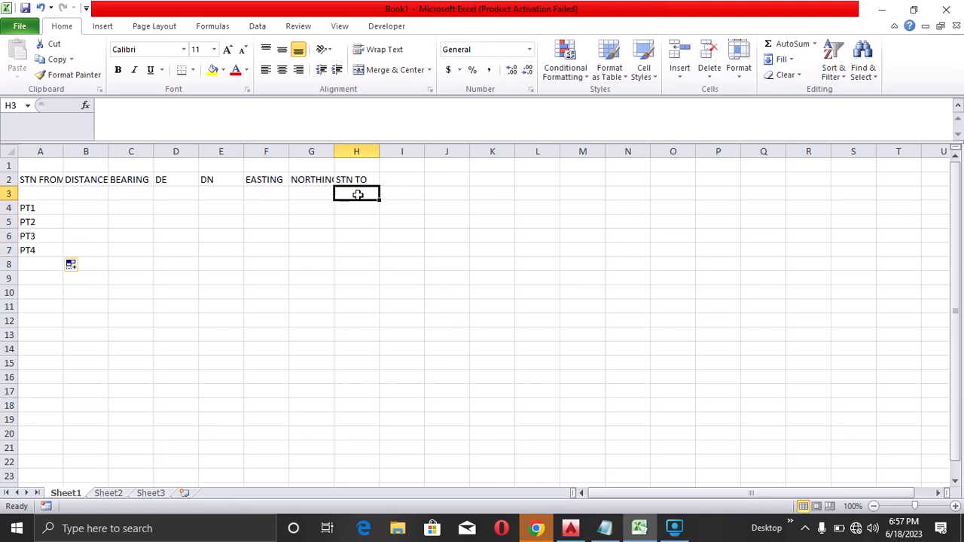
{"action": "type", "text": "PT1"}
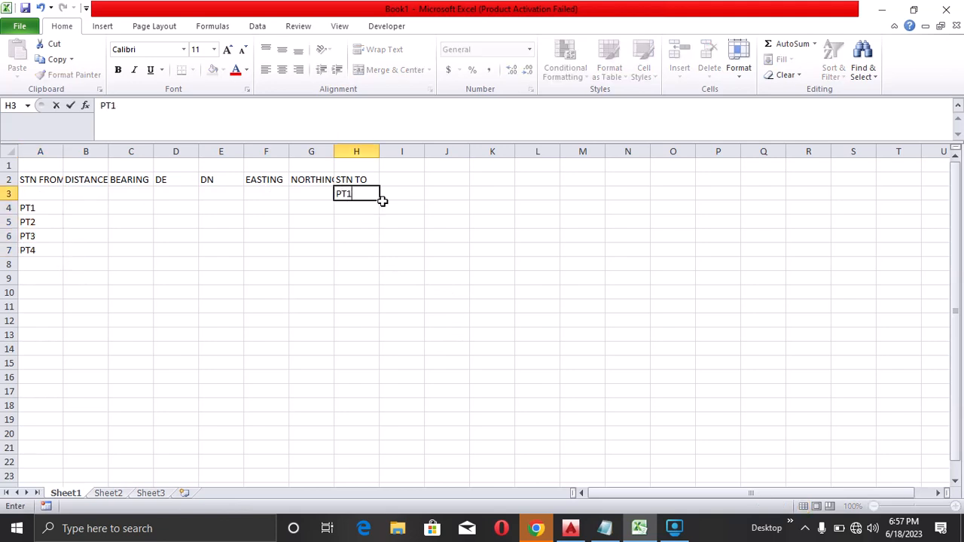
{"action": "left_click", "coordinate": [382, 207]}
{"action": "left_click", "coordinate": [370, 195]}
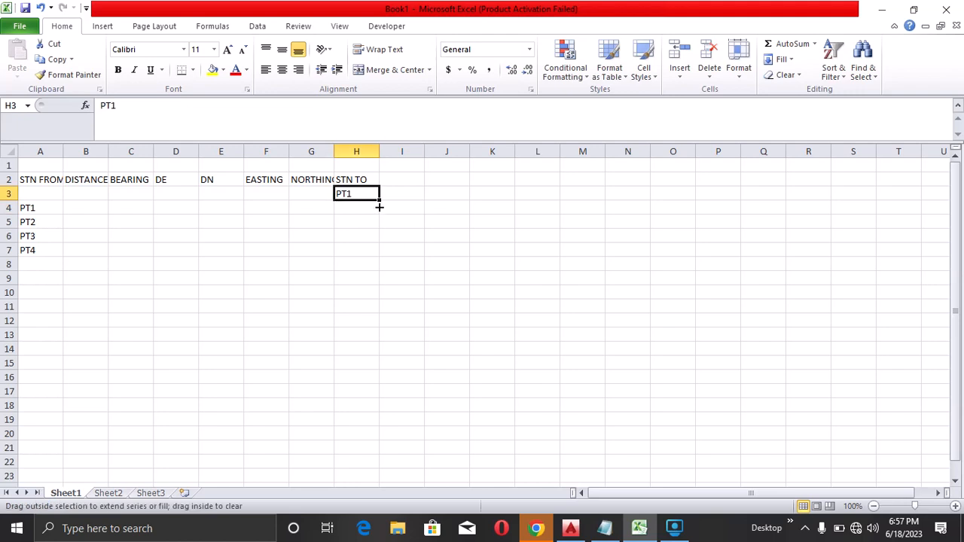
{"action": "left_click_drag", "start_coordinate": [379, 207], "coordinate": [380, 260]}
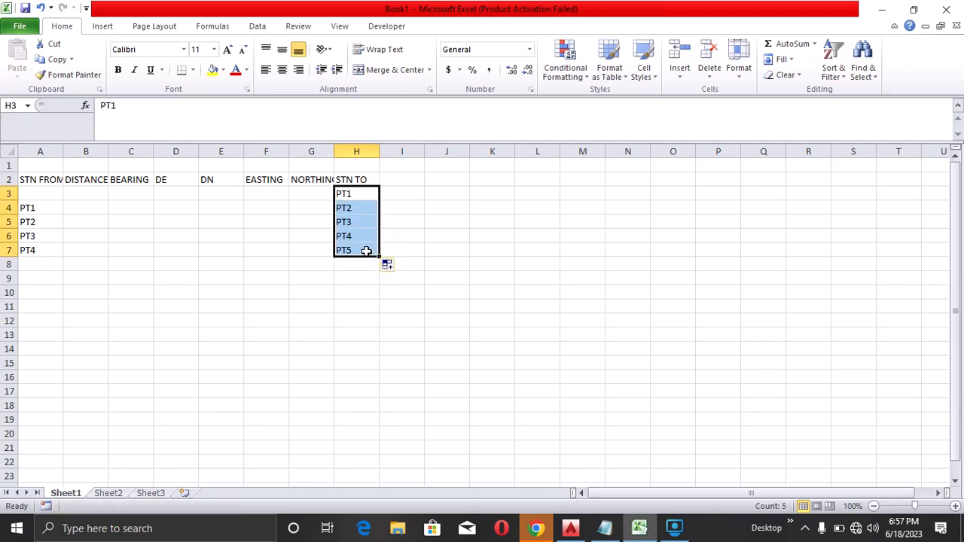
Change the last STN TO entry in H7 back to PT1
{"action": "left_click", "coordinate": [366, 251]}
{"action": "double_click", "coordinate": [367, 250]}
{"action": "key", "text": "BackSpace"}
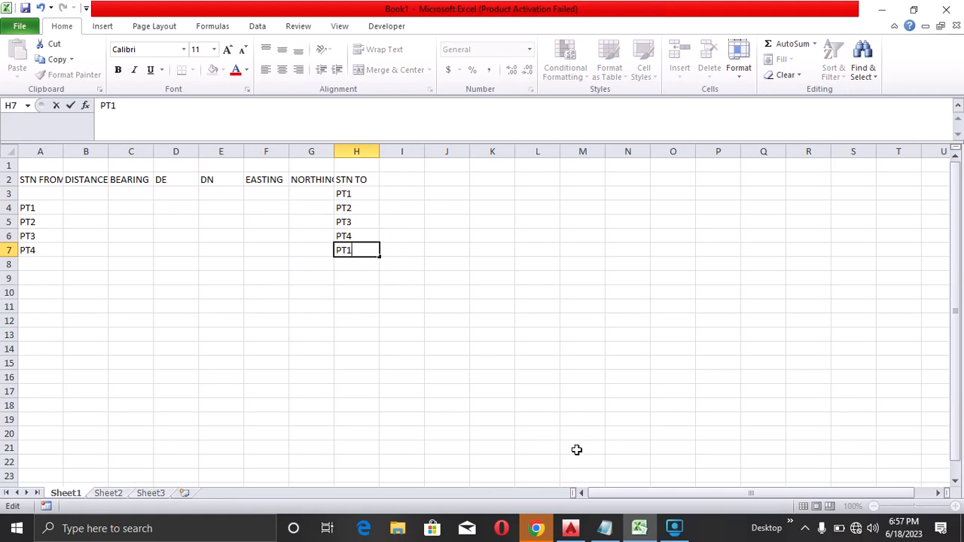
Switch to Notepad, select the four easting and northing coordinate pairs, and return to the spreadsheet
{"action": "left_click", "coordinate": [606, 530]}
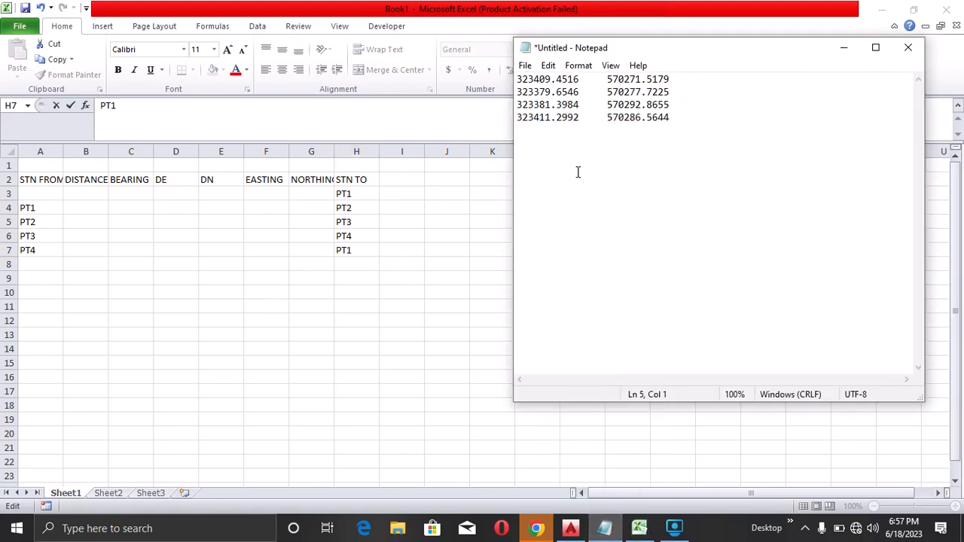
{"action": "left_click_drag", "start_coordinate": [517, 78], "coordinate": [713, 149]}
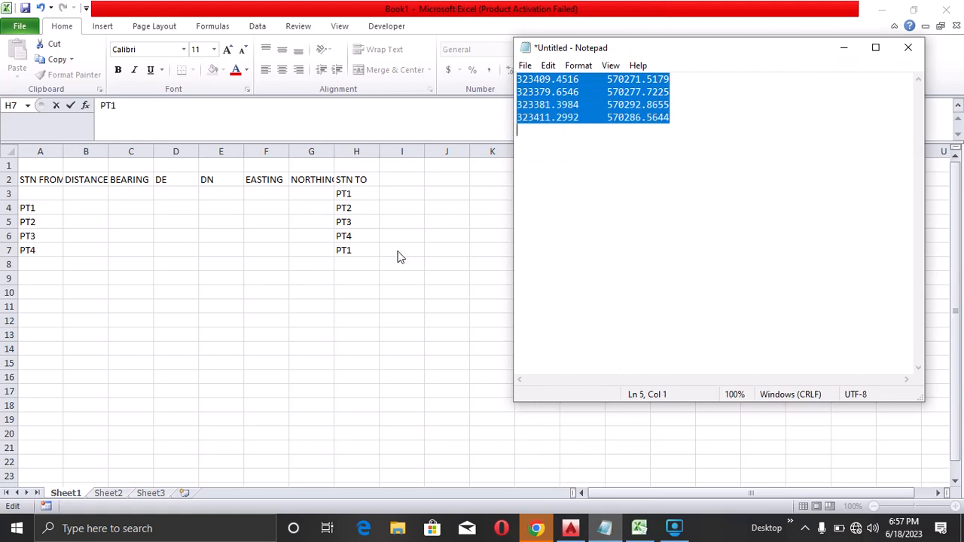
{"action": "key", "text": "alt+Tab"}
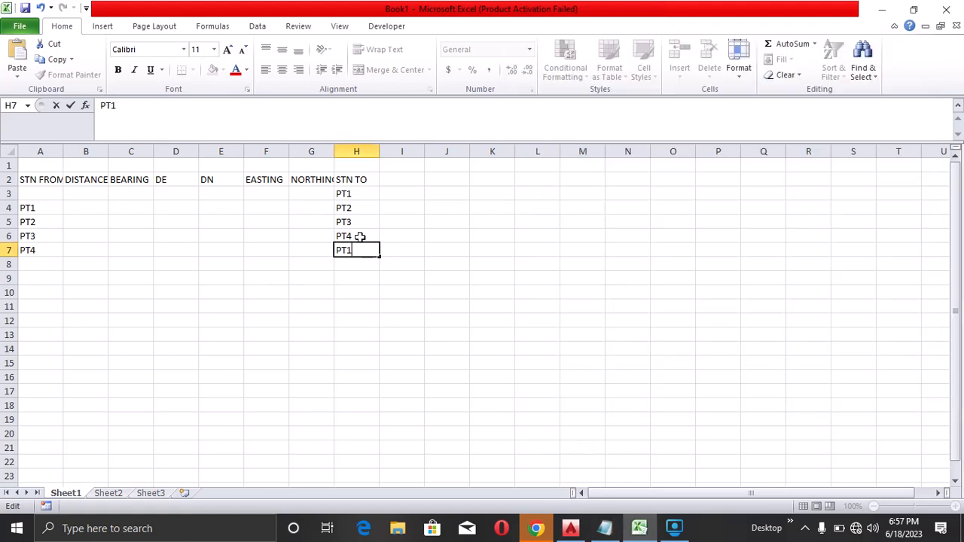
Paste the coordinates into the EASTING and NORTHING columns starting at F3
{"action": "left_click", "coordinate": [273, 191]}
{"action": "key", "text": "ctrl+v"}
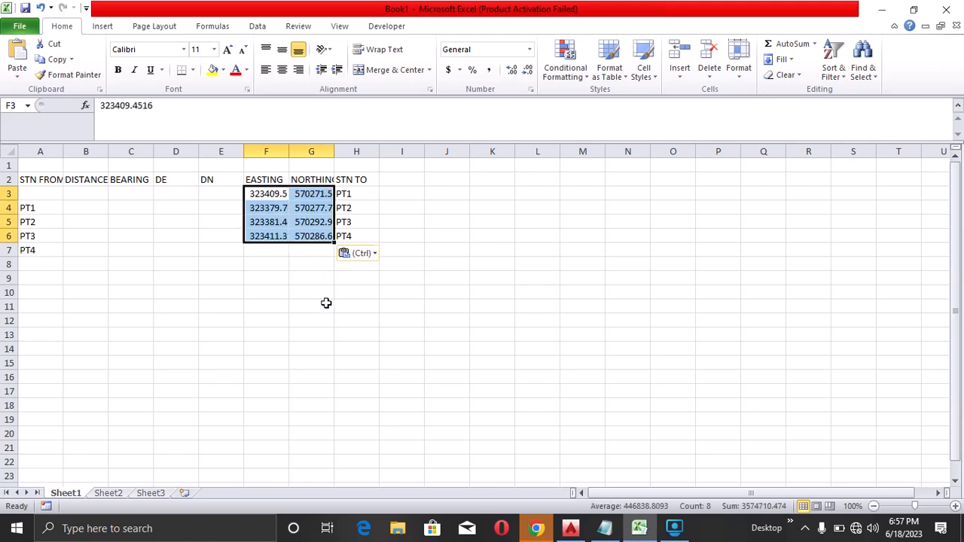
{"action": "left_click", "coordinate": [315, 434]}
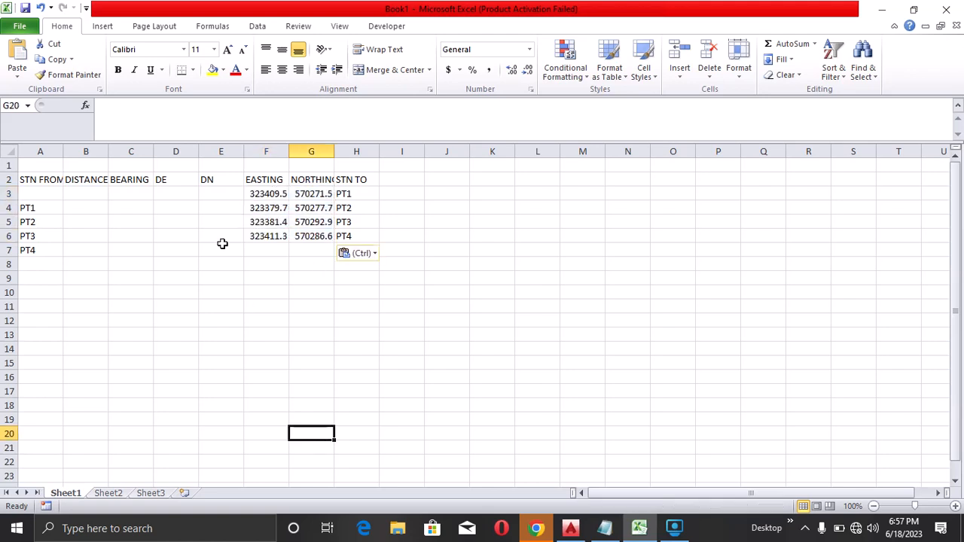
Copy PT1's easting and northing from row 3 into row 7 to close the traverse
{"action": "left_click", "coordinate": [277, 197]}
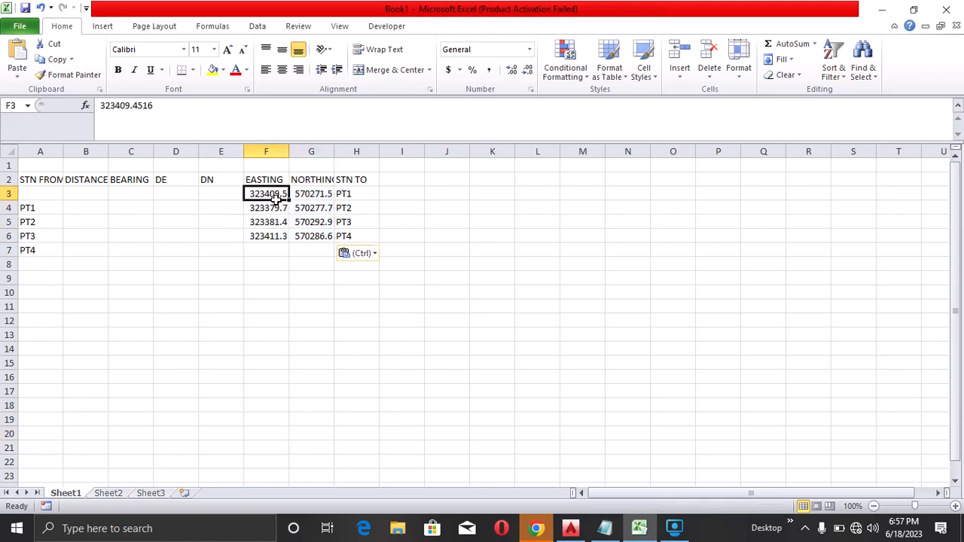
{"action": "left_click", "coordinate": [266, 249]}
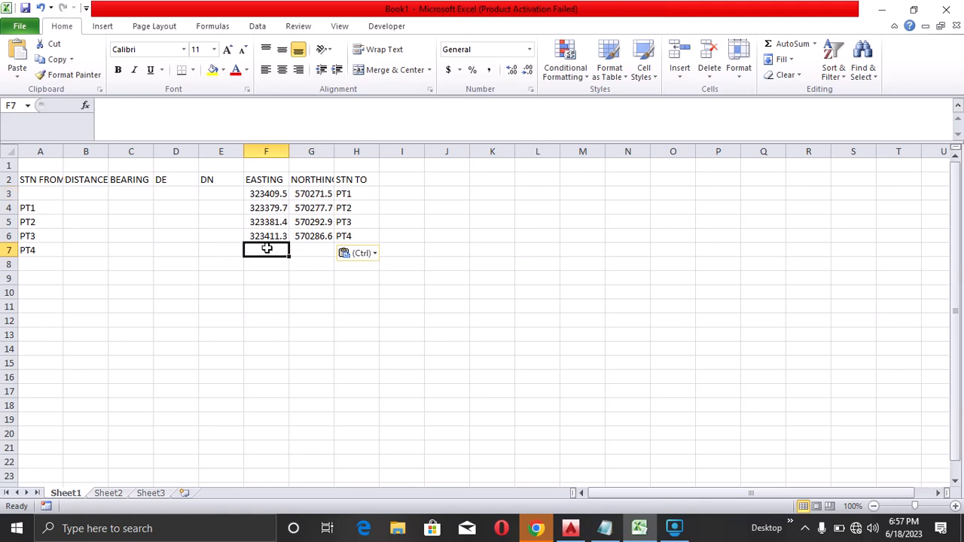
{"action": "left_click_drag", "start_coordinate": [264, 194], "coordinate": [320, 194]}
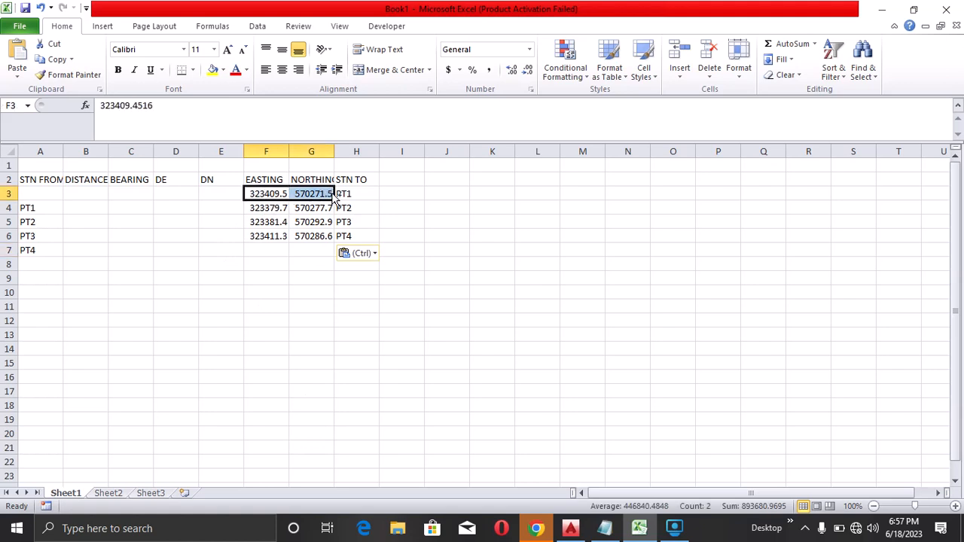
{"action": "key", "text": "ctrl+c"}
{"action": "left_click", "coordinate": [267, 250]}
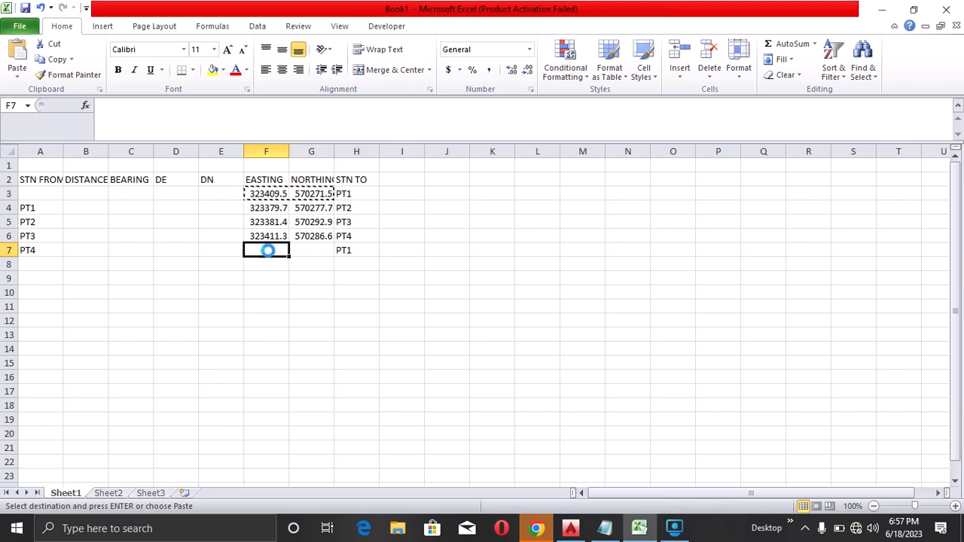
{"action": "key", "text": "ctrl+v"}
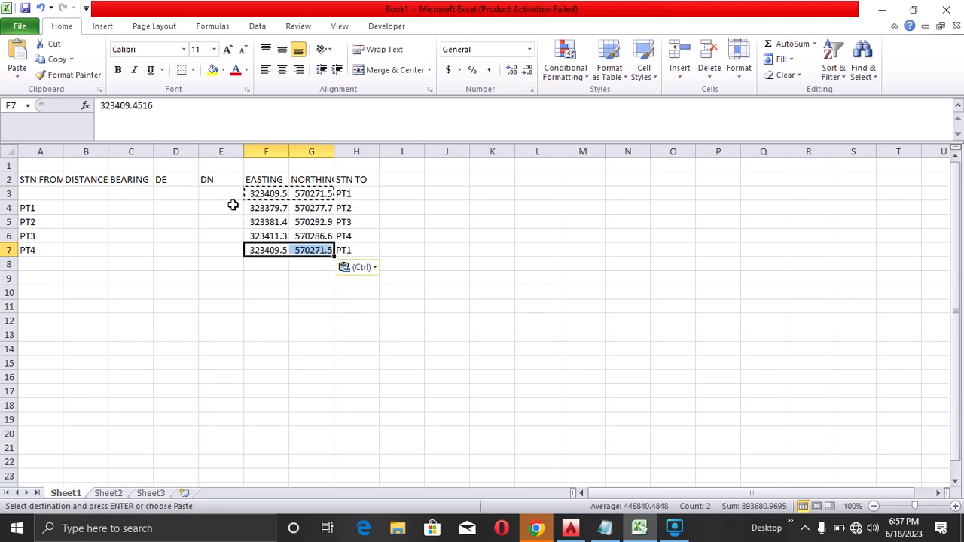
Compute DN in E4 as =G4-G3 and fill the formula down to row 7
{"action": "left_click", "coordinate": [229, 206]}
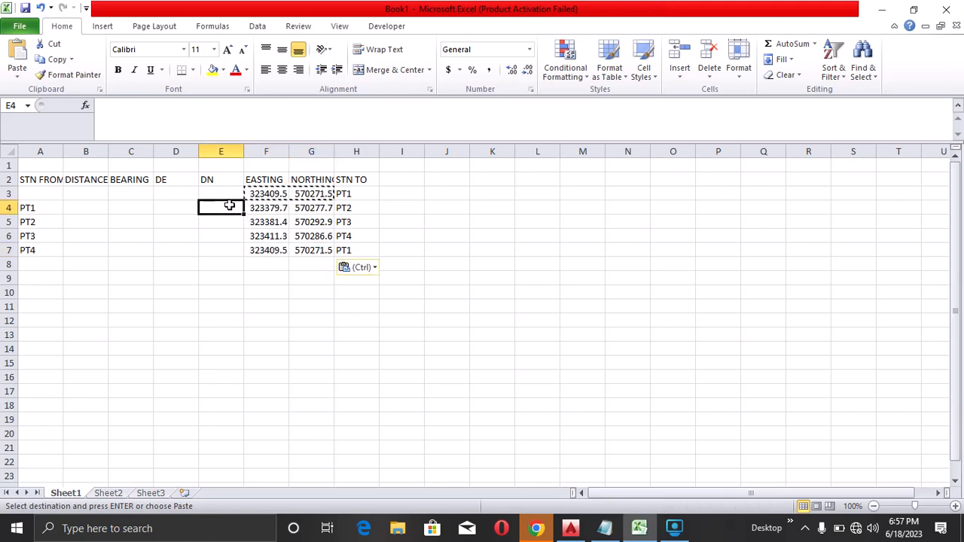
{"action": "type", "text": "-"}
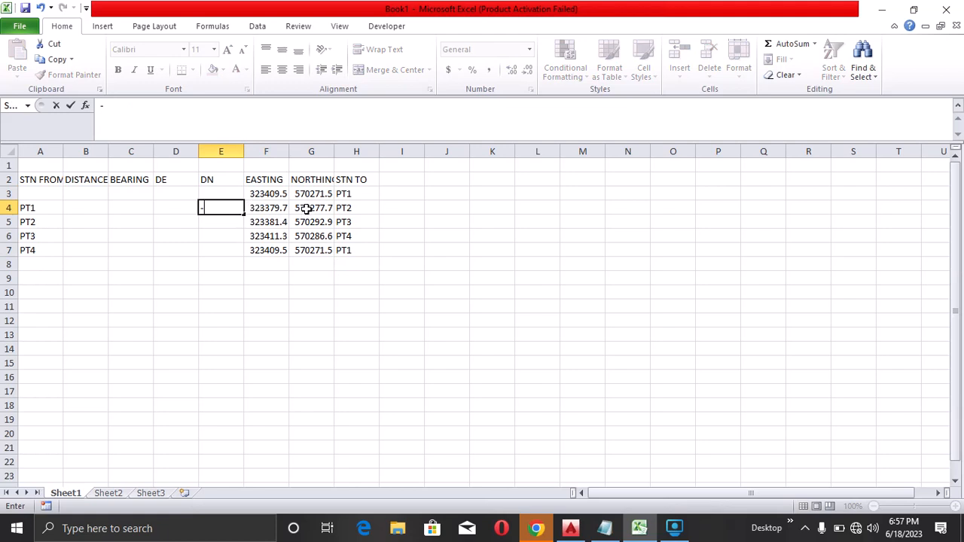
{"action": "key", "text": "BackSpace"}
{"action": "type", "text": "="}
{"action": "left_click", "coordinate": [313, 212]}
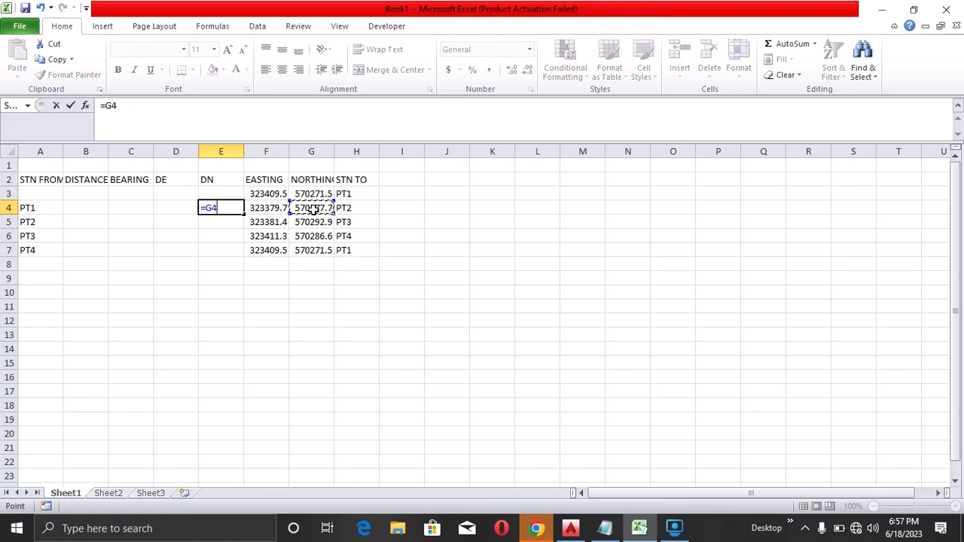
{"action": "type", "text": "-"}
{"action": "left_click", "coordinate": [313, 194]}
{"action": "key", "text": "Return"}
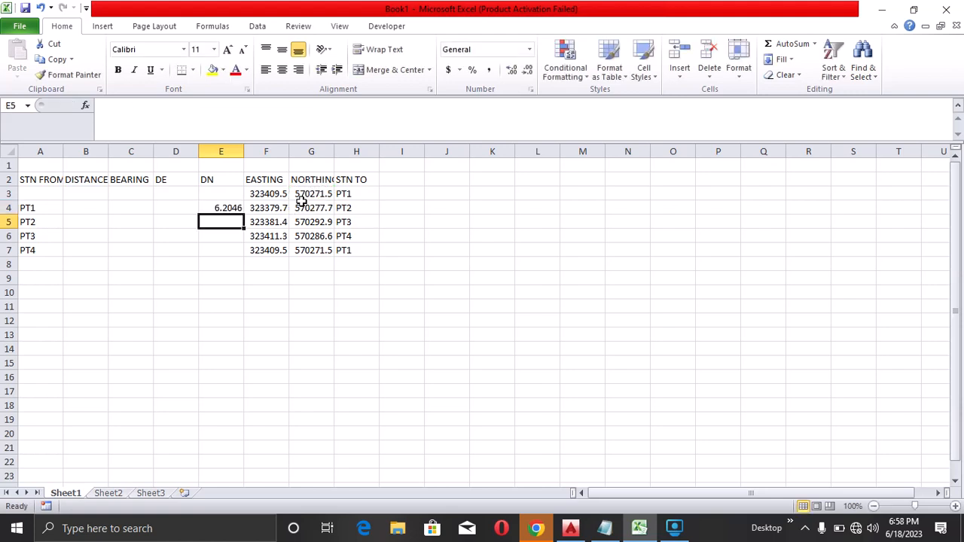
{"action": "left_click", "coordinate": [235, 208]}
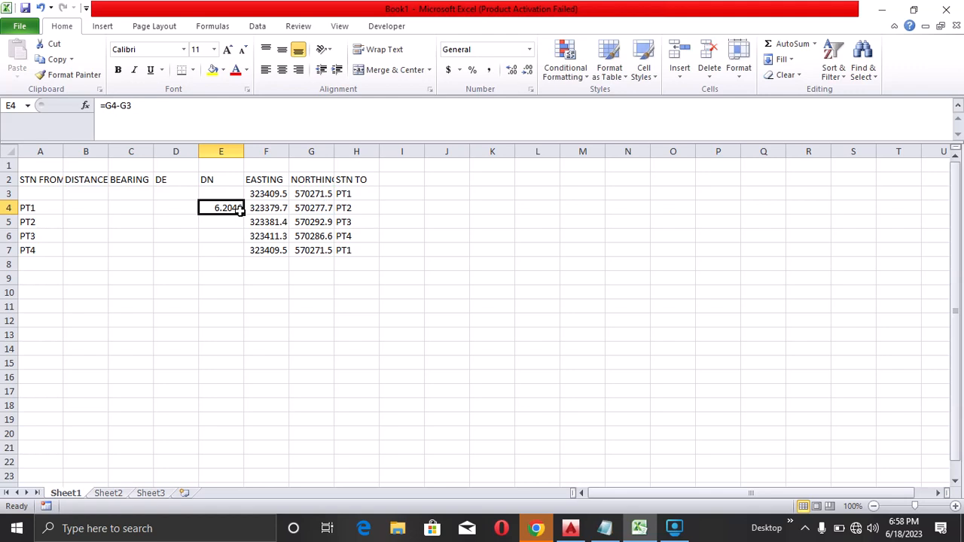
{"action": "double_click", "coordinate": [244, 213]}
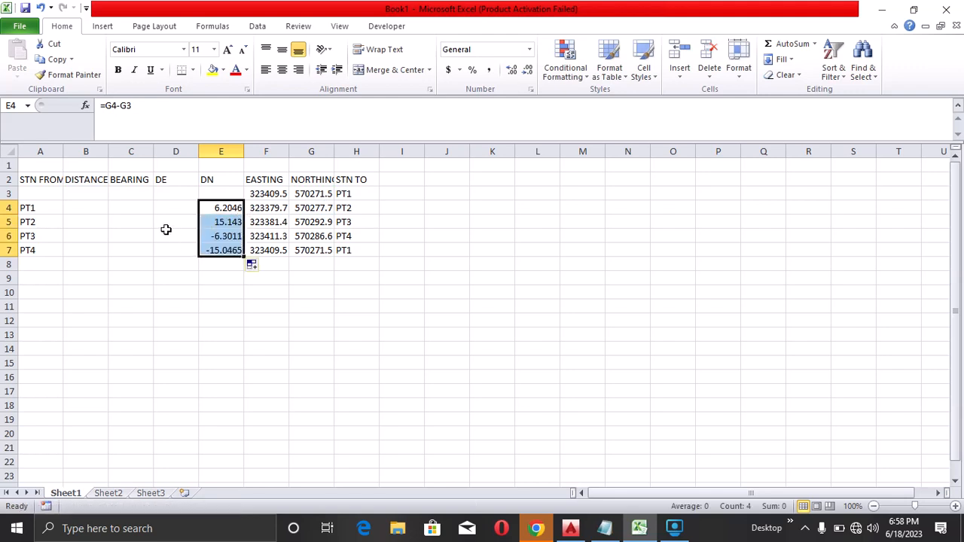
Compute DE in D4 as =F4-F3 and fill the formula down to row 7
{"action": "left_click", "coordinate": [178, 205]}
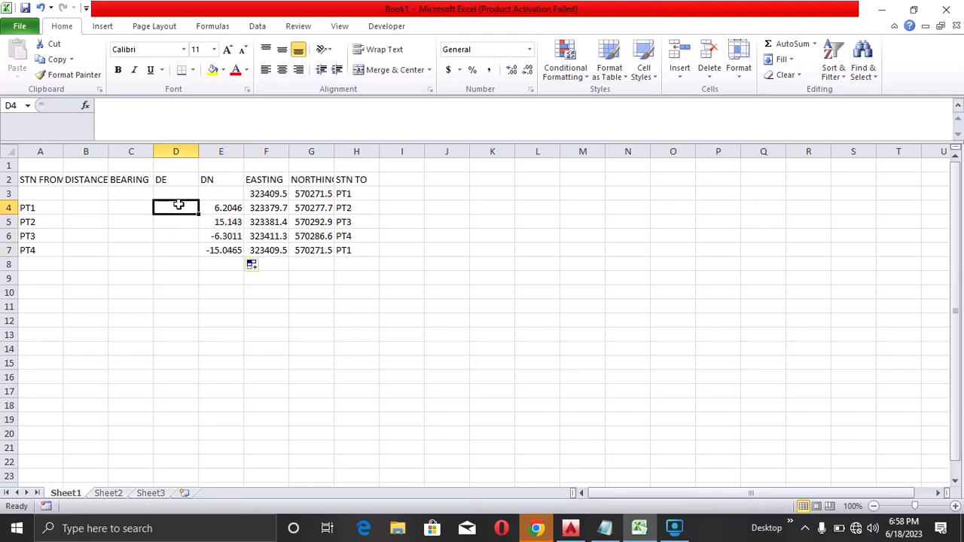
{"action": "type", "text": "="}
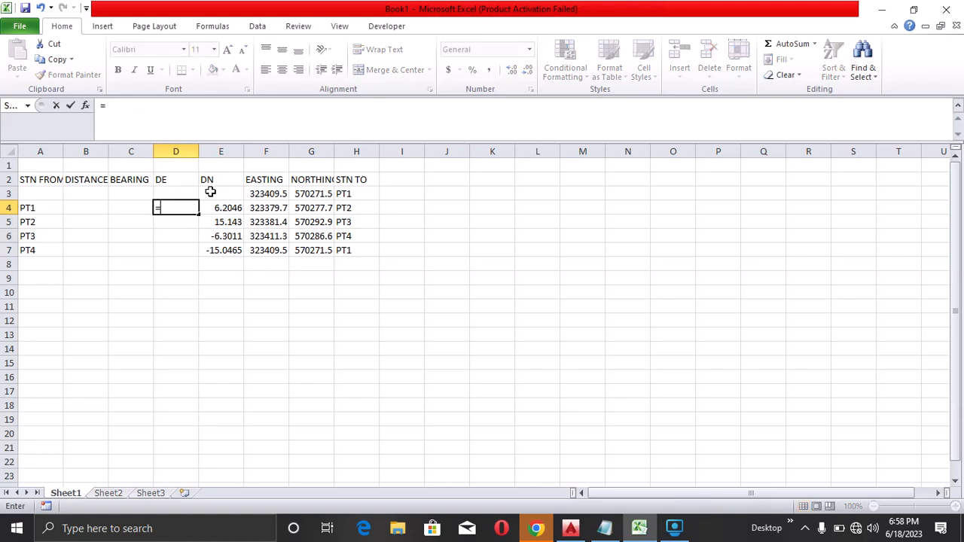
{"action": "left_click", "coordinate": [276, 207]}
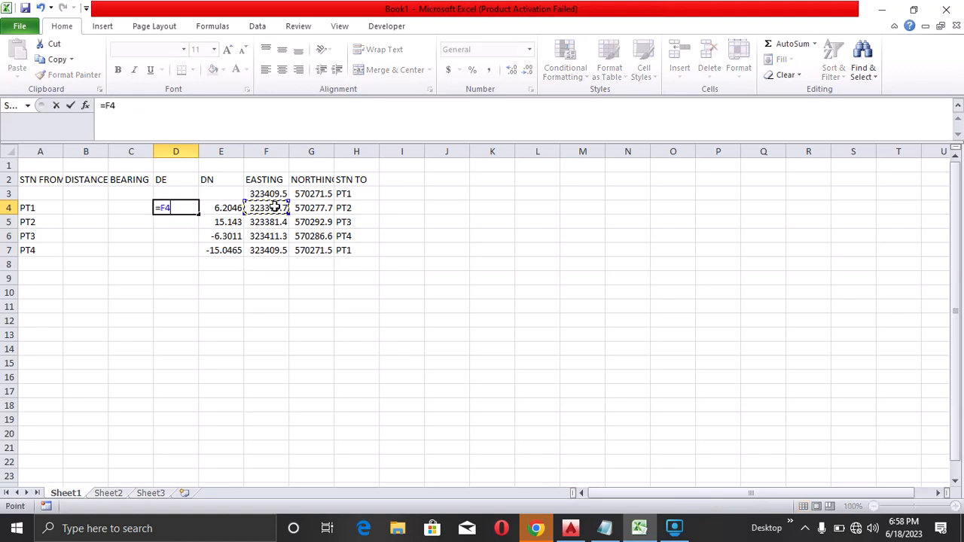
{"action": "type", "text": "-"}
{"action": "left_click", "coordinate": [275, 195]}
{"action": "key", "text": "Return"}
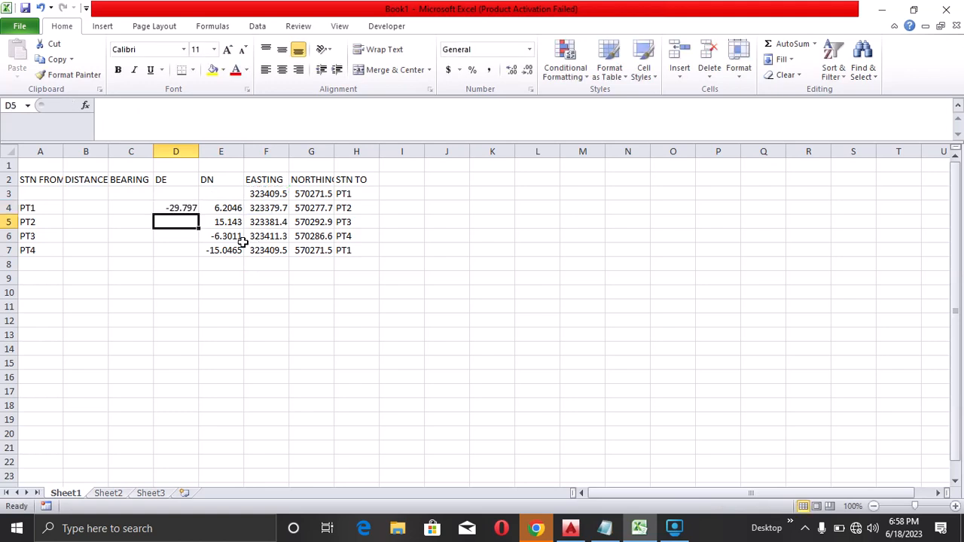
{"action": "left_click", "coordinate": [183, 209]}
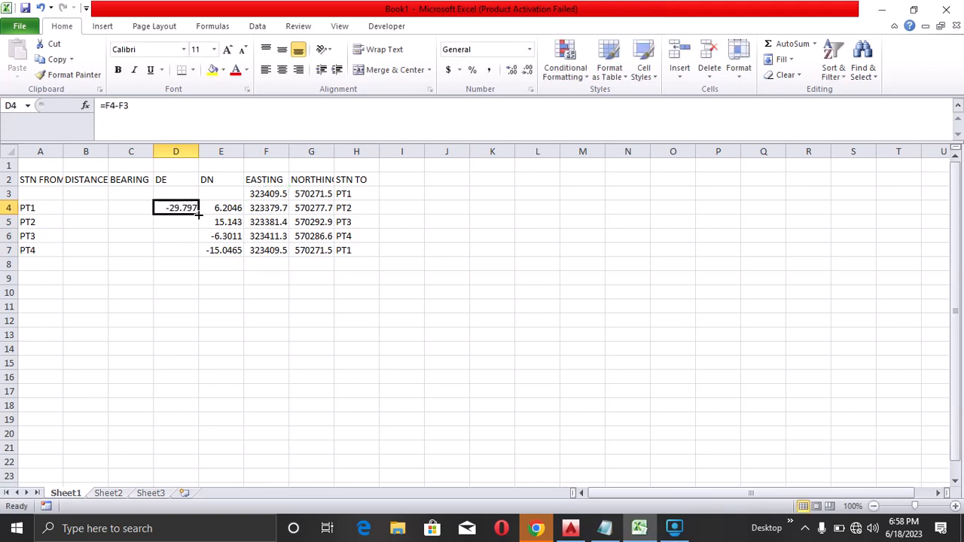
{"action": "left_click_drag", "start_coordinate": [198, 214], "coordinate": [199, 254]}
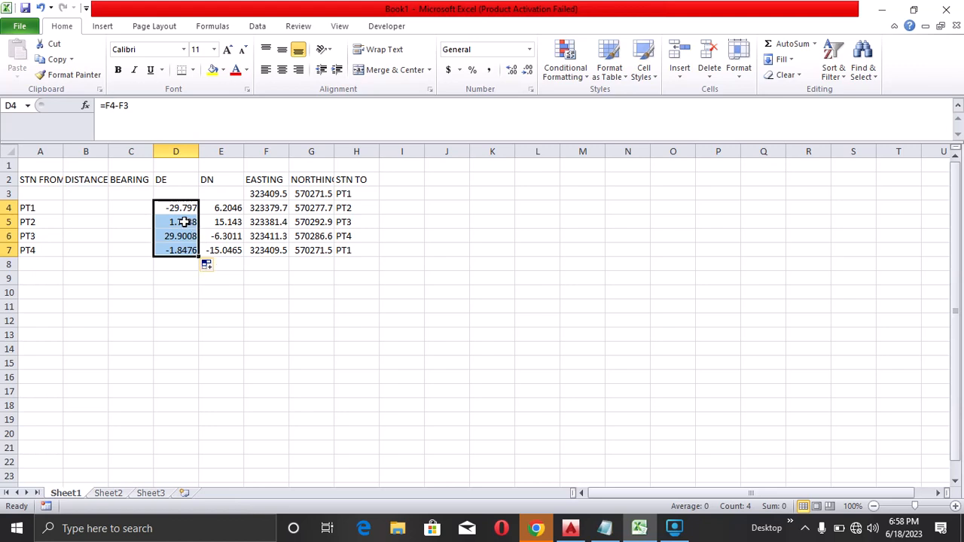
Switch to the AutoCAD drawing to examine the distance and bearing formulas, then return to the spreadsheet
{"action": "left_click", "coordinate": [97, 208]}
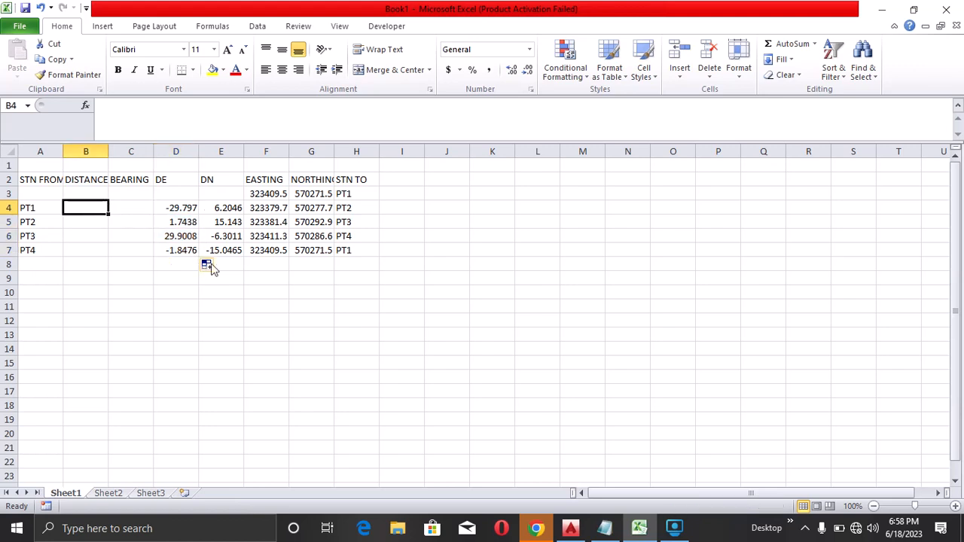
{"action": "left_click", "coordinate": [571, 528]}
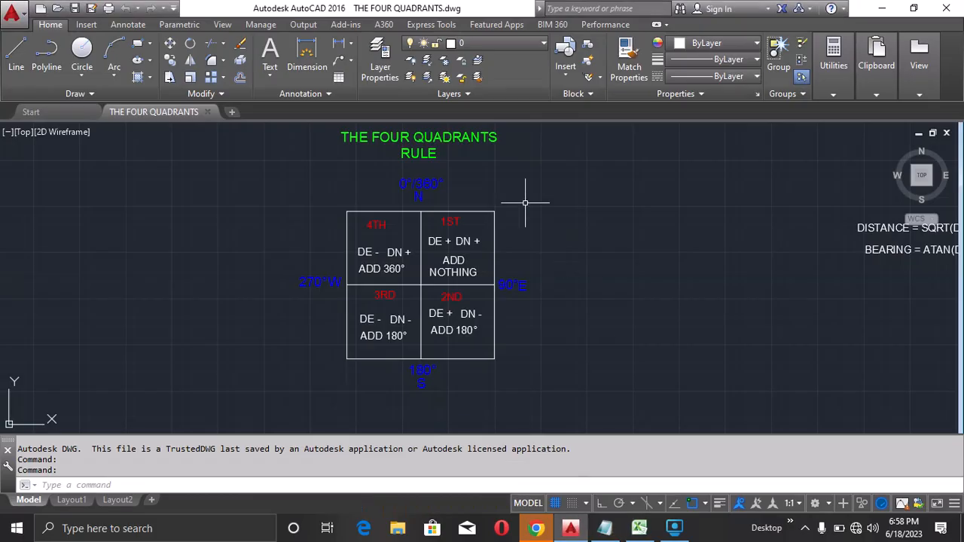
{"action": "scroll", "coordinate": [301, 148], "scroll_direction": "down", "scroll_amount": 3}
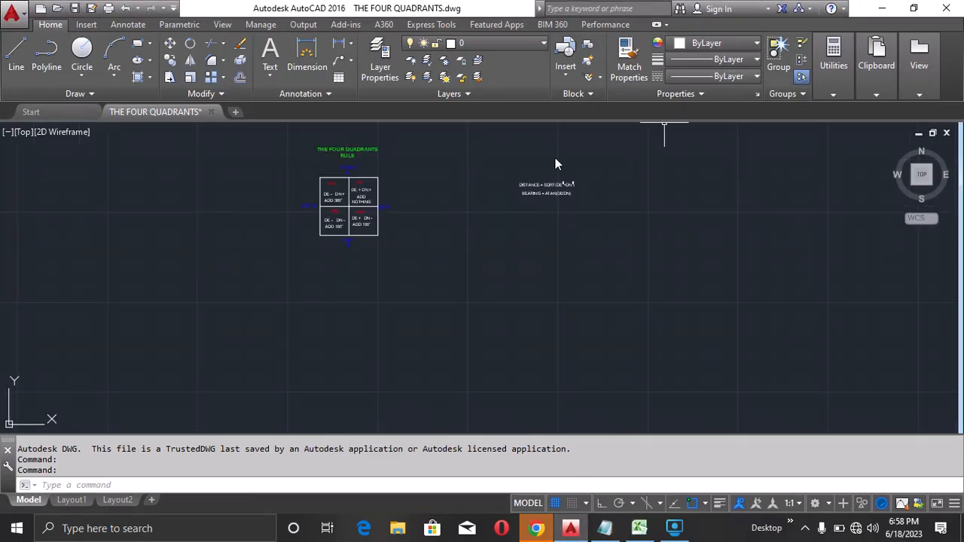
{"action": "scroll", "coordinate": [562, 185], "scroll_direction": "up", "scroll_amount": 2}
{"action": "scroll", "coordinate": [557, 183], "scroll_direction": "up", "scroll_amount": 4}
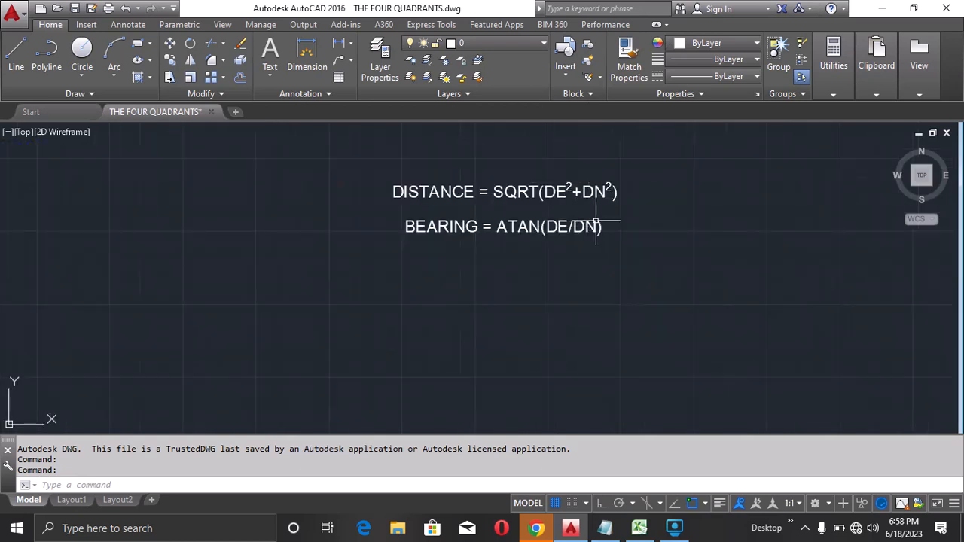
{"action": "mouse_move", "coordinate": [638, 528]}
{"action": "left_click", "coordinate": [641, 463]}
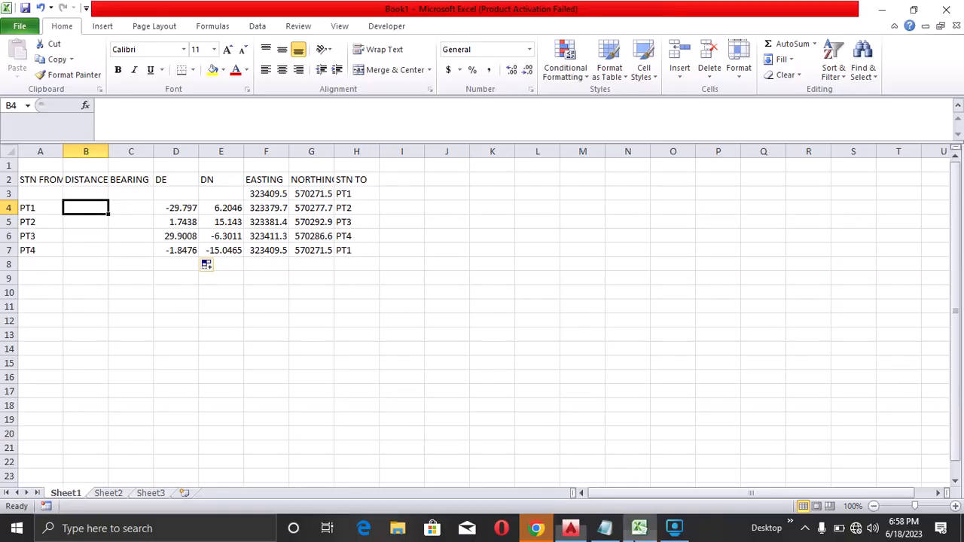
Compute the distance in B4 as =SQRT((D4^2)+(E4^2)) and fill the formula down to row 7
{"action": "type", "text": "="}
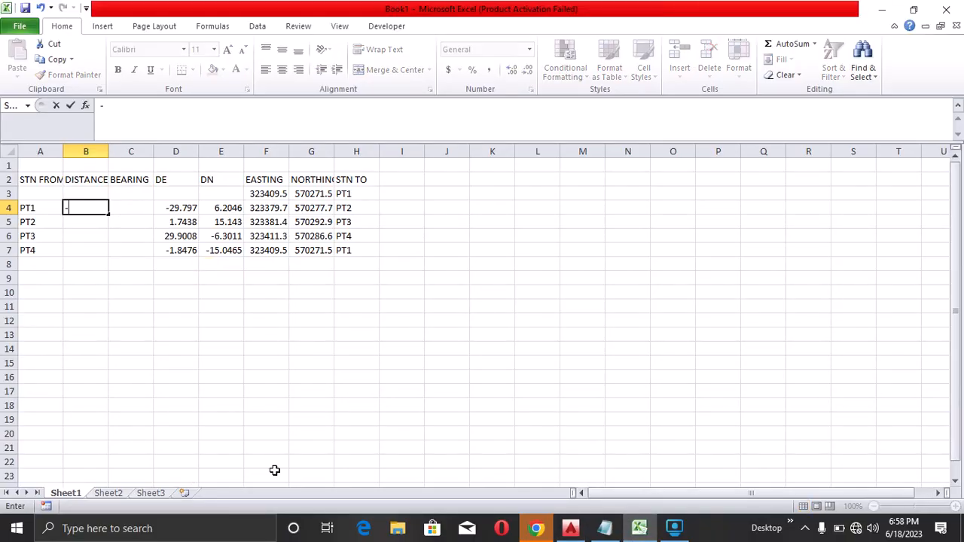
{"action": "type", "text": "SQRI"}
{"action": "key", "text": "BackSpace"}
{"action": "type", "text": "T"}
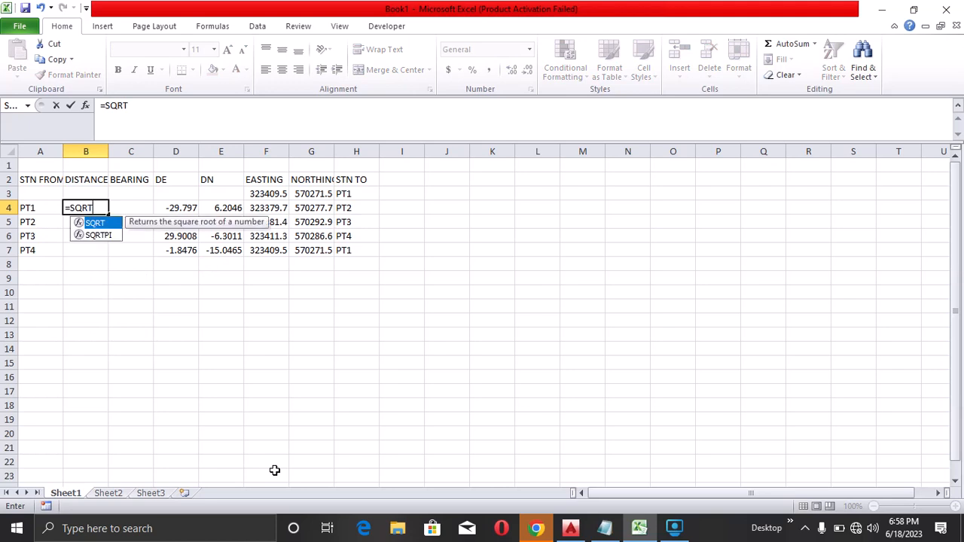
{"action": "type", "text": "(("}
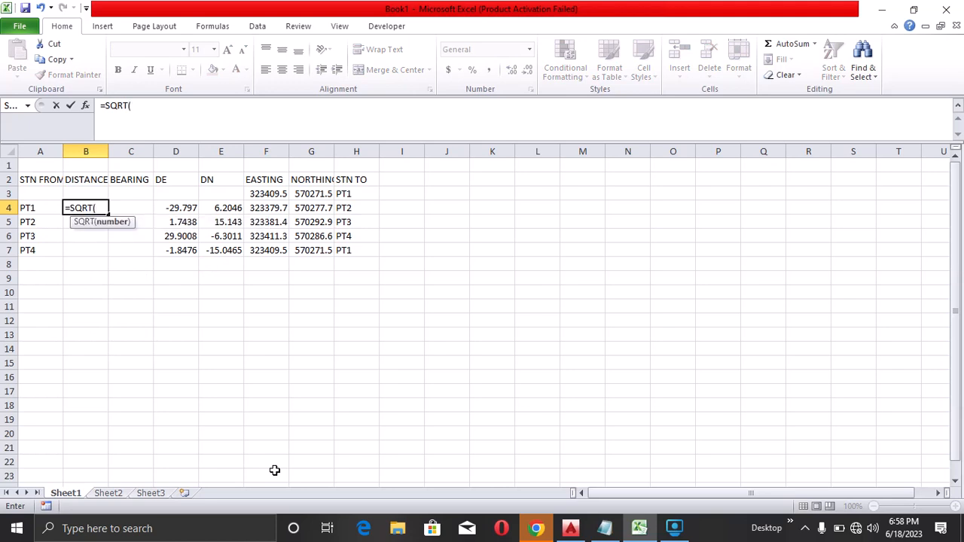
{"action": "left_click", "coordinate": [184, 207]}
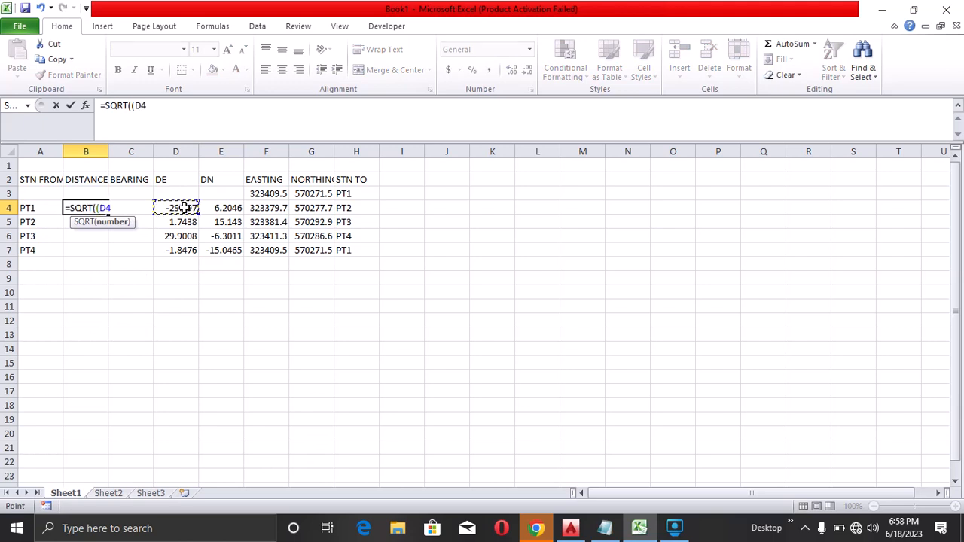
{"action": "type", "text": "^2)+("}
{"action": "left_click", "coordinate": [214, 209]}
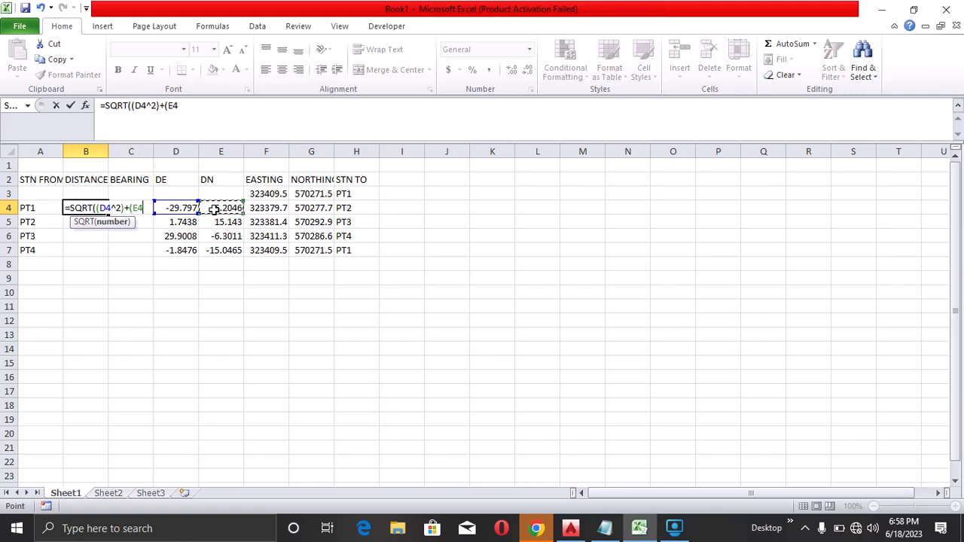
{"action": "type", "text": "^2"}
{"action": "type", "text": "_"}
{"action": "type", "text": ")"}
{"action": "key", "text": "Return"}
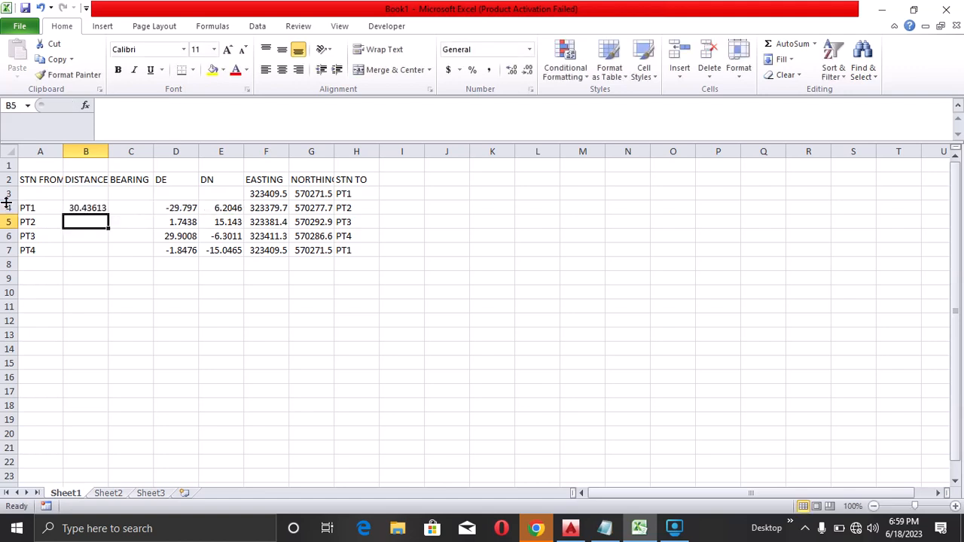
{"action": "left_click", "coordinate": [85, 207]}
{"action": "double_click", "coordinate": [109, 214]}
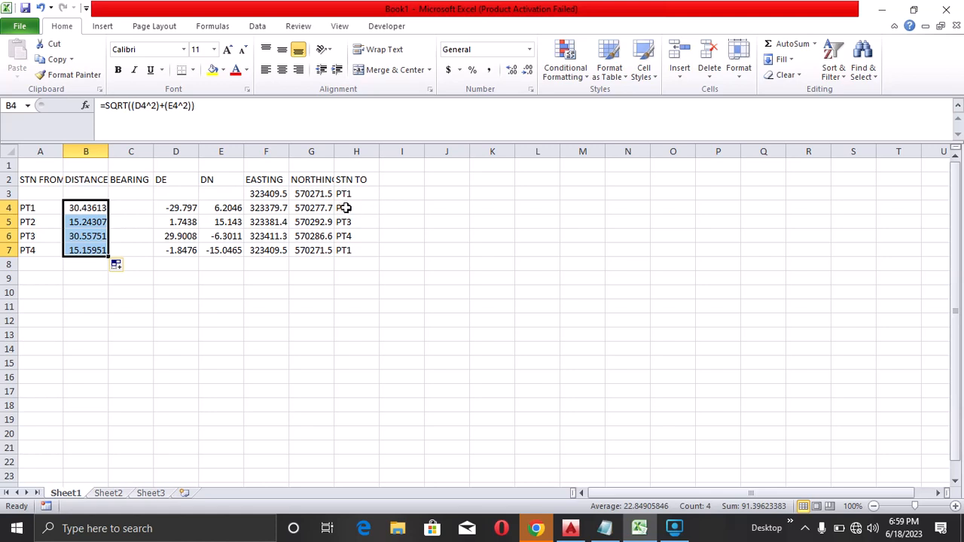
Add the column headers RAW BRG in I2 and DECIMAL BRG in J2
{"action": "left_click", "coordinate": [396, 178]}
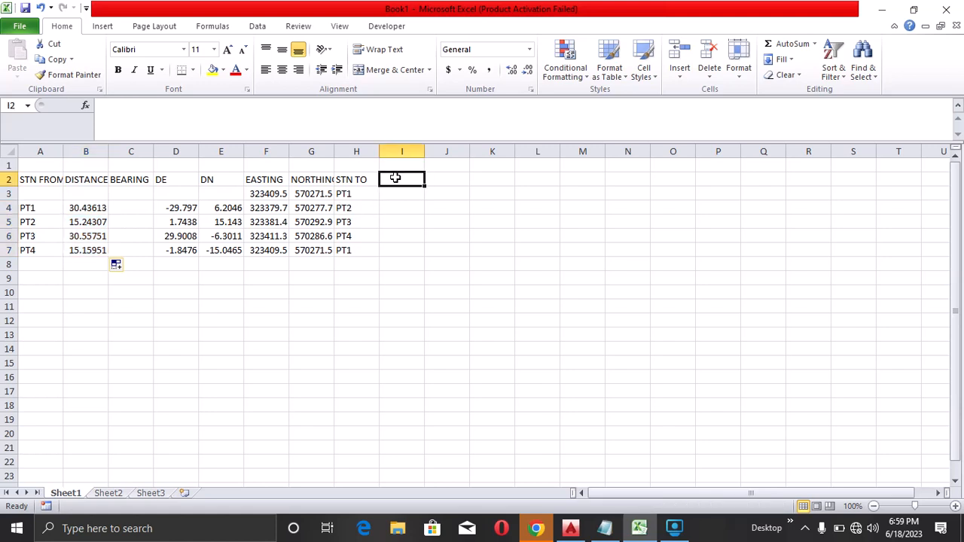
{"action": "type", "text": "RAW BRG"}
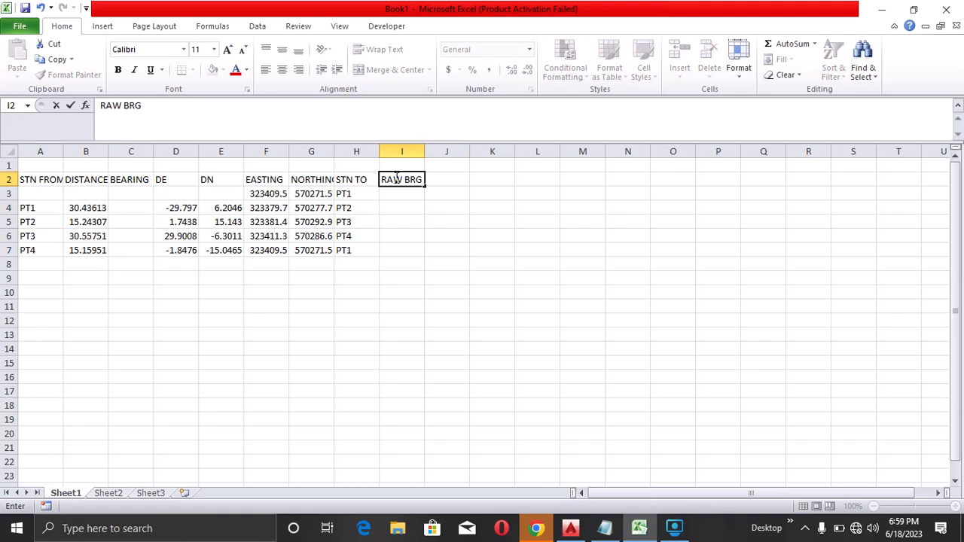
{"action": "key", "text": "Tab"}
{"action": "type", "text": "DECI"}
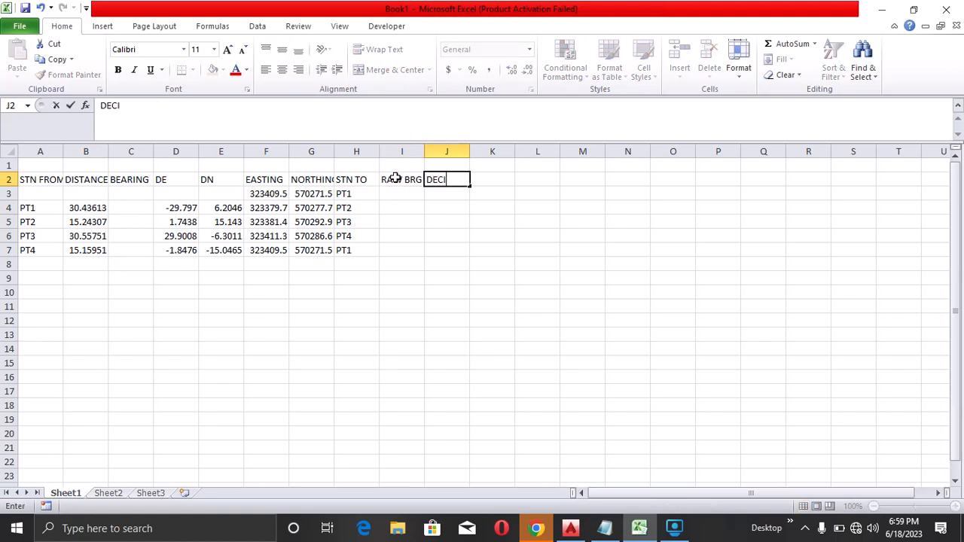
{"action": "type", "text": "MAL BRG"}
{"action": "left_click", "coordinate": [407, 194]}
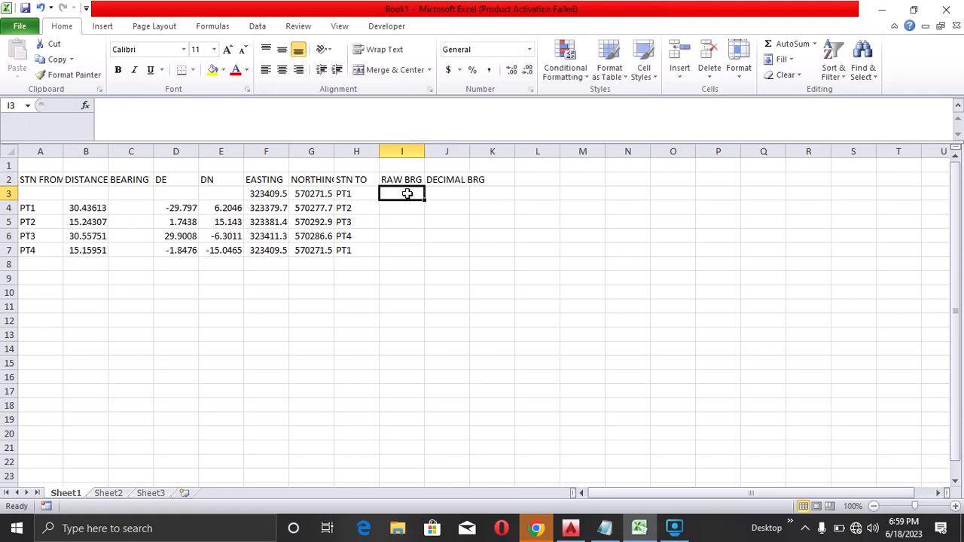
After checking the bearing formula in the AutoCAD drawing, compute the raw bearing in I4 as =DEGREES(ATAN(D4/E4)) and fill it down to row 7
{"action": "left_click", "coordinate": [399, 208]}
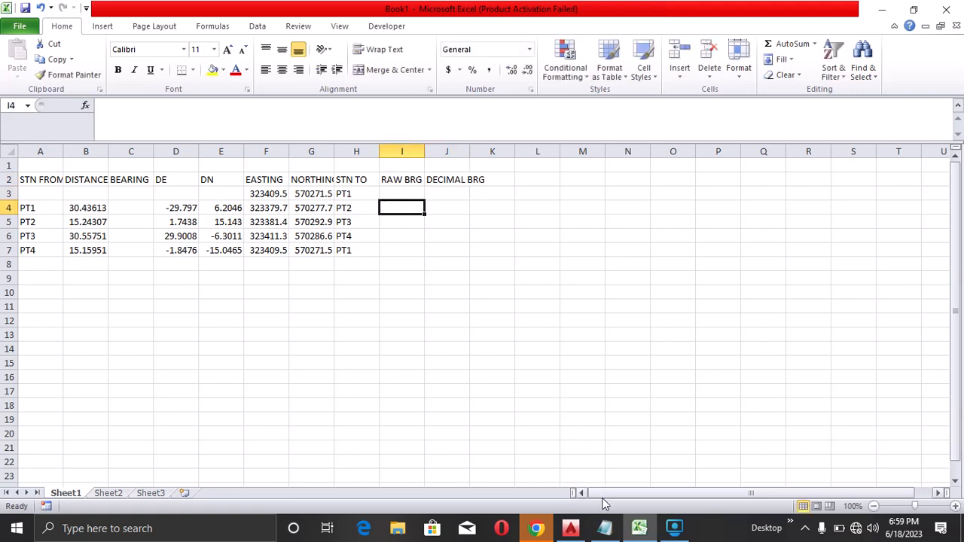
{"action": "left_click", "coordinate": [570, 528]}
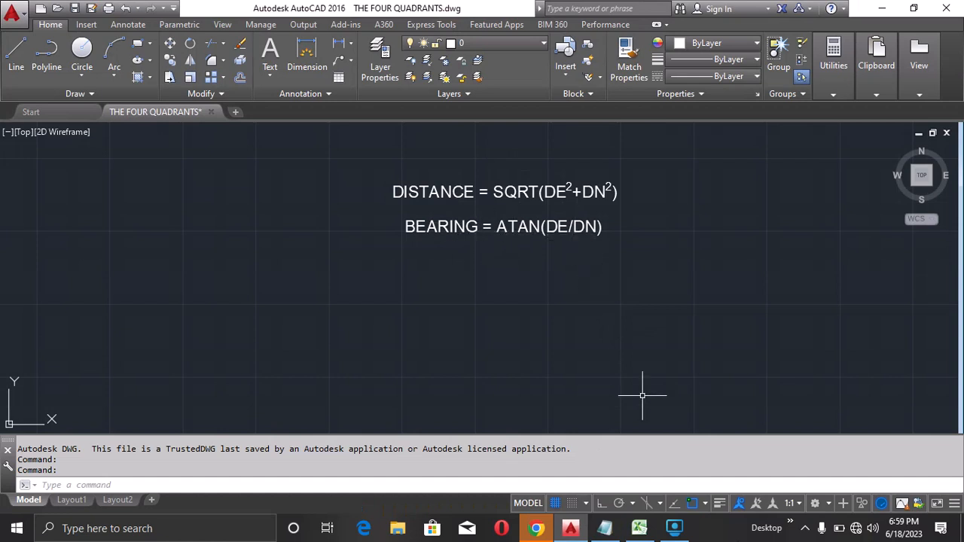
{"action": "left_click", "coordinate": [639, 528]}
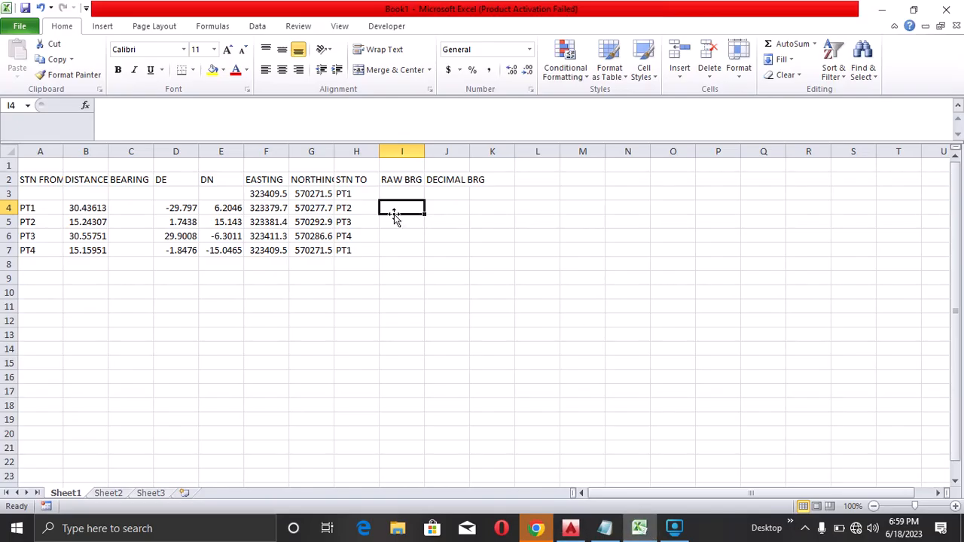
{"action": "type", "text": "=D"}
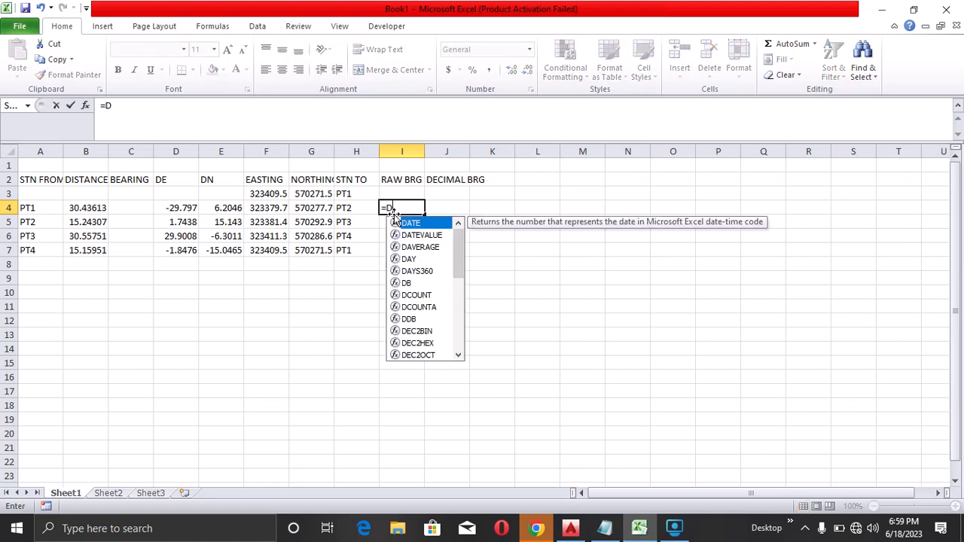
{"action": "type", "text": "EGREES(ATAN("}
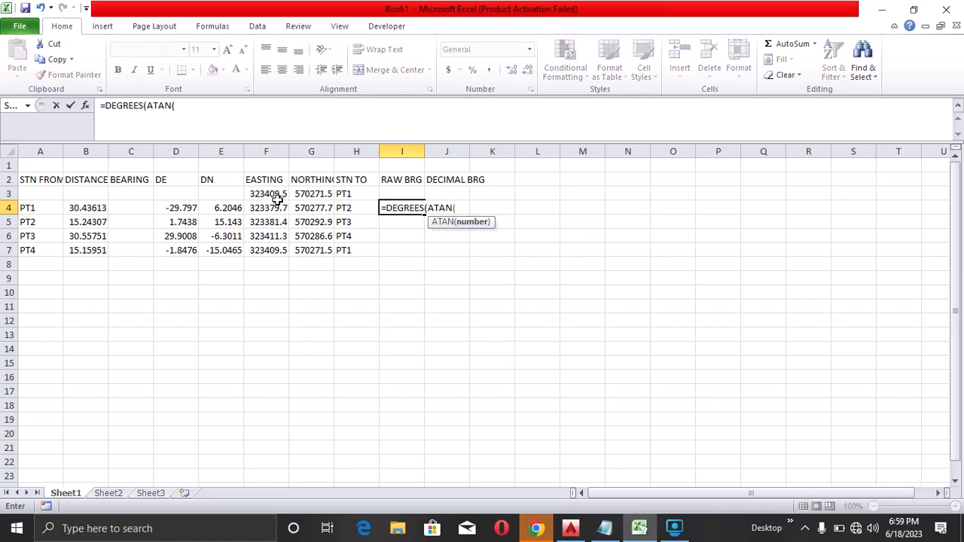
{"action": "left_click", "coordinate": [184, 213]}
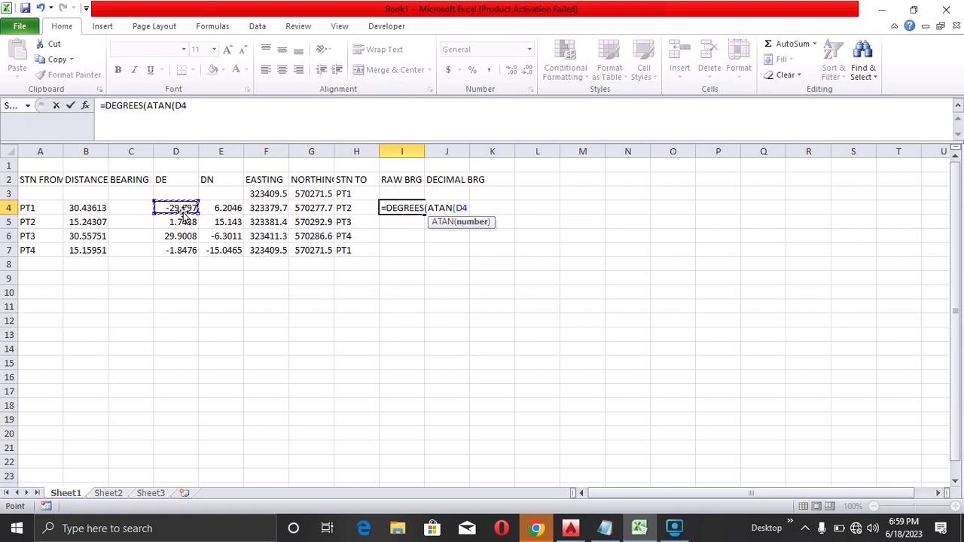
{"action": "key", "text": "F8"}
{"action": "key", "text": "BackSpace"}
{"action": "key", "text": "BackSpace"}
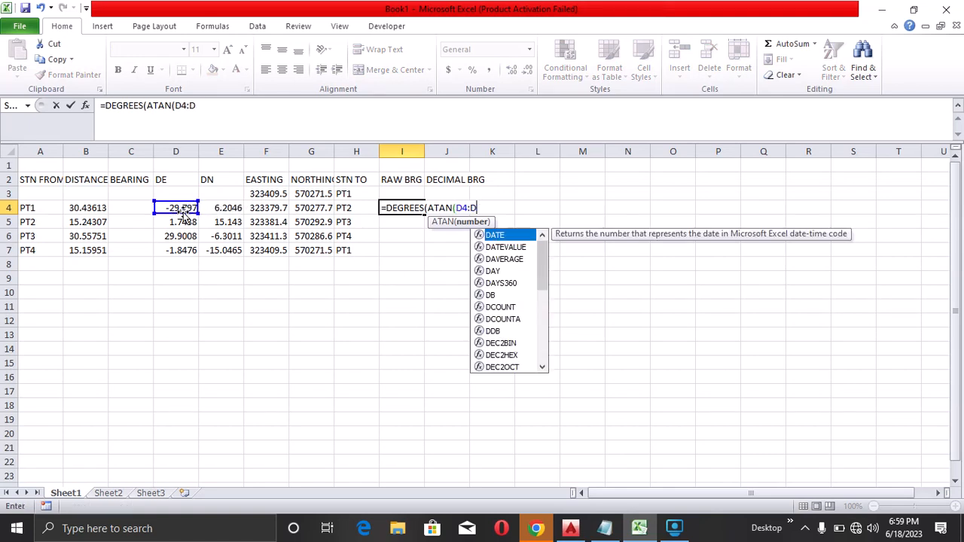
{"action": "type", "text": "/"}
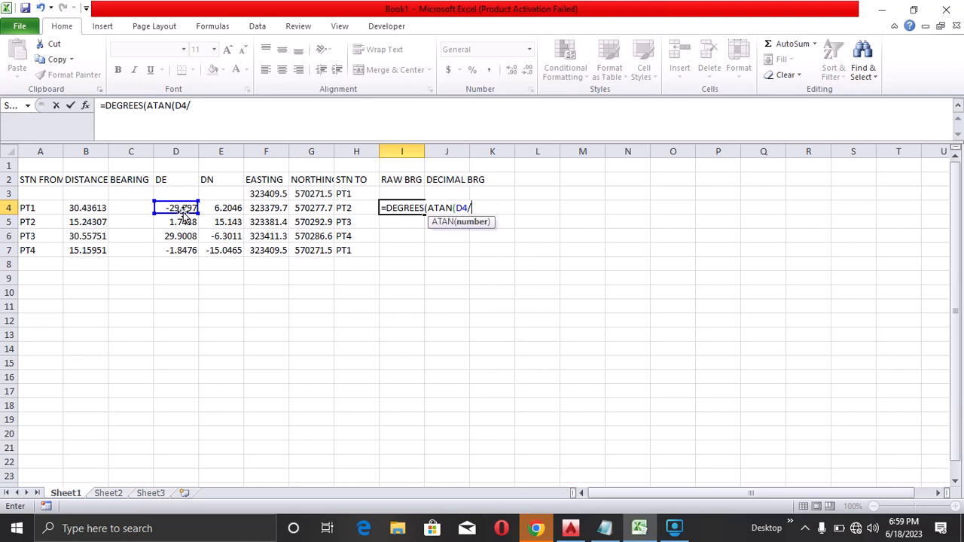
{"action": "left_click", "coordinate": [217, 206]}
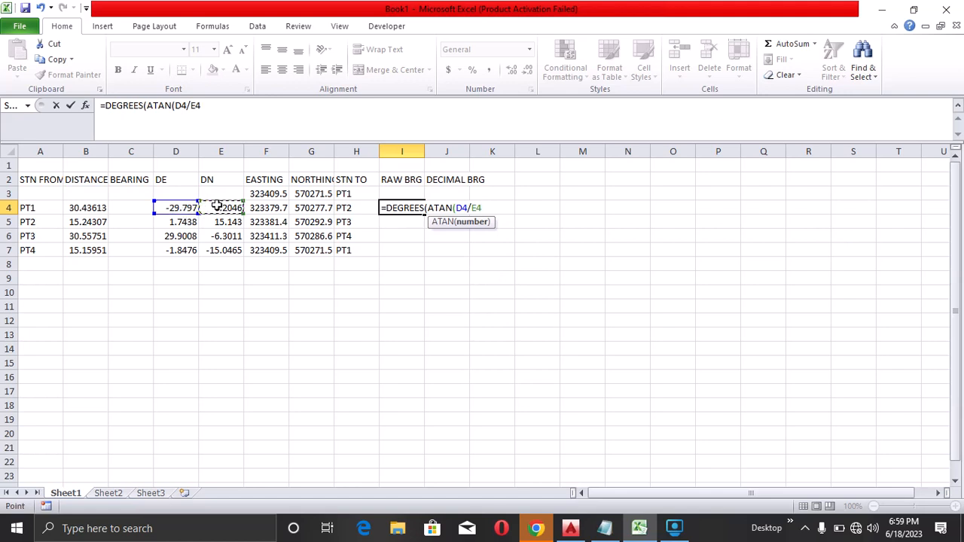
{"action": "type", "text": ")"}
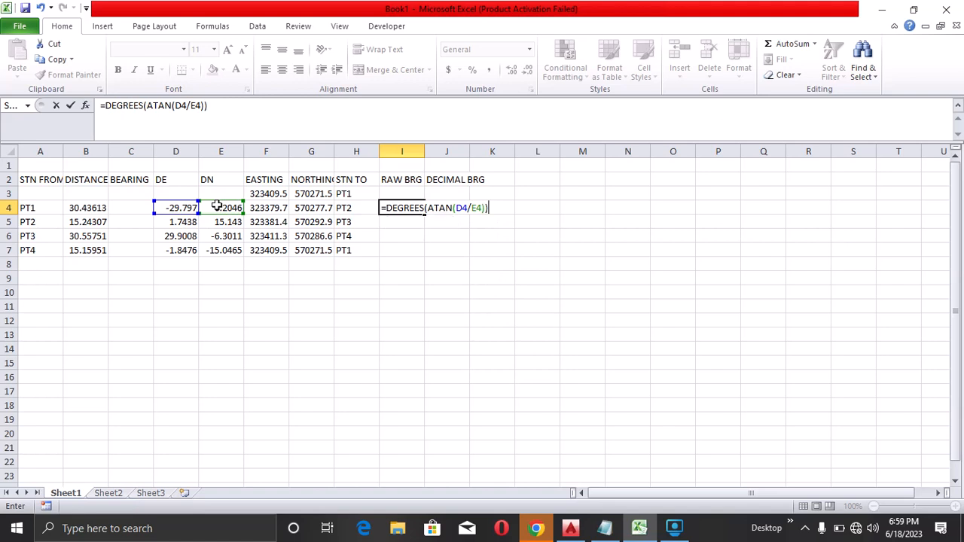
{"action": "key", "text": "Return"}
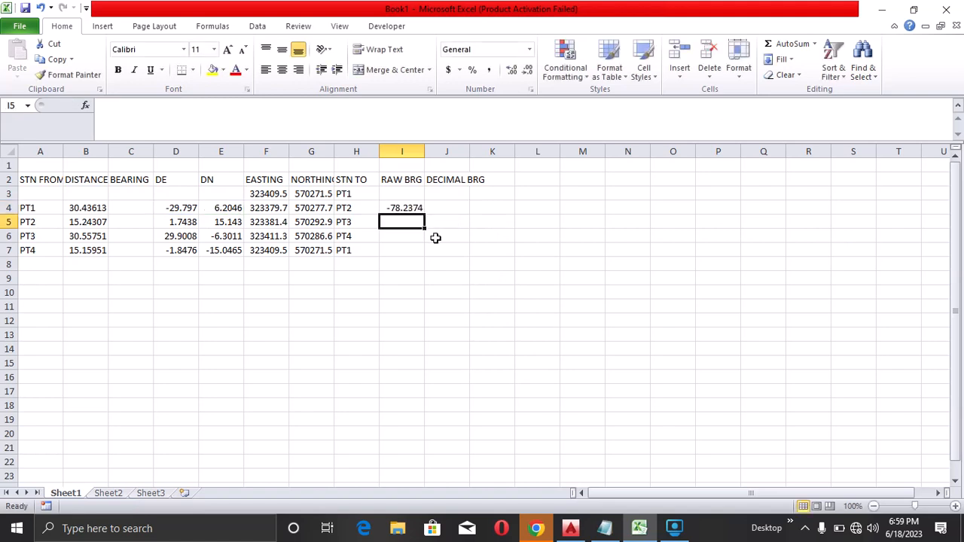
{"action": "left_click", "coordinate": [403, 207]}
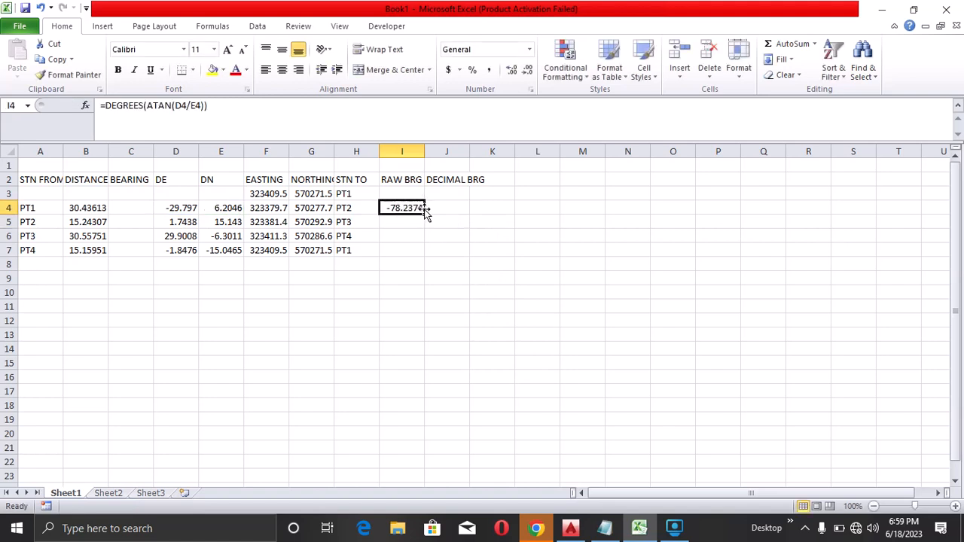
{"action": "double_click", "coordinate": [424, 215]}
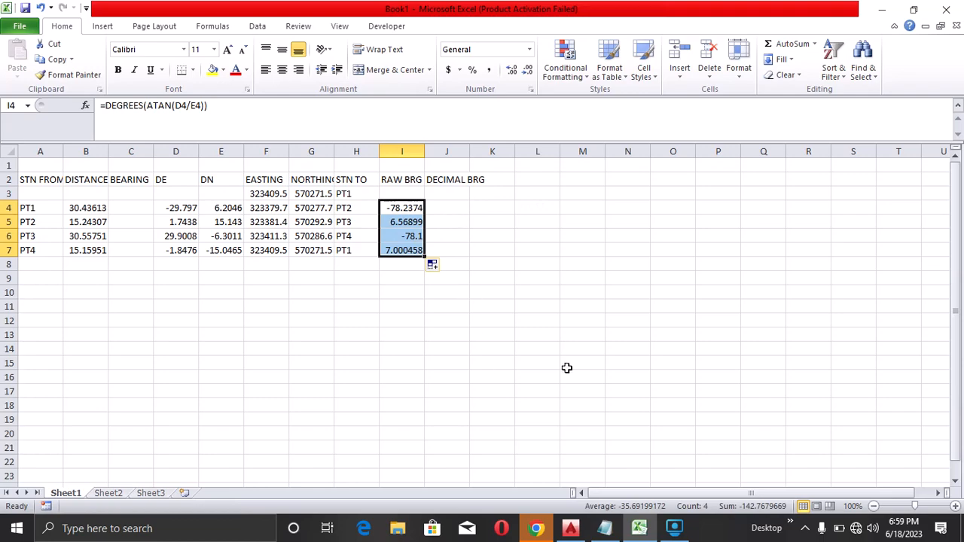
Switch to the AutoCAD drawing to examine the four-quadrant bearing correction diagram, then return to the spreadsheet
{"action": "left_click", "coordinate": [571, 529]}
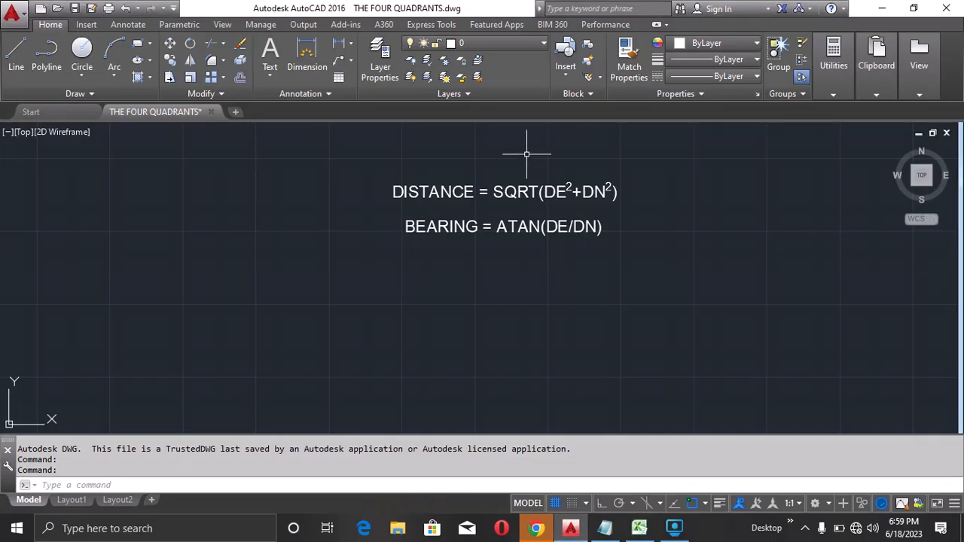
{"action": "scroll", "coordinate": [624, 192], "scroll_direction": "down", "scroll_amount": 5}
{"action": "scroll", "coordinate": [426, 175], "scroll_direction": "up", "scroll_amount": 8}
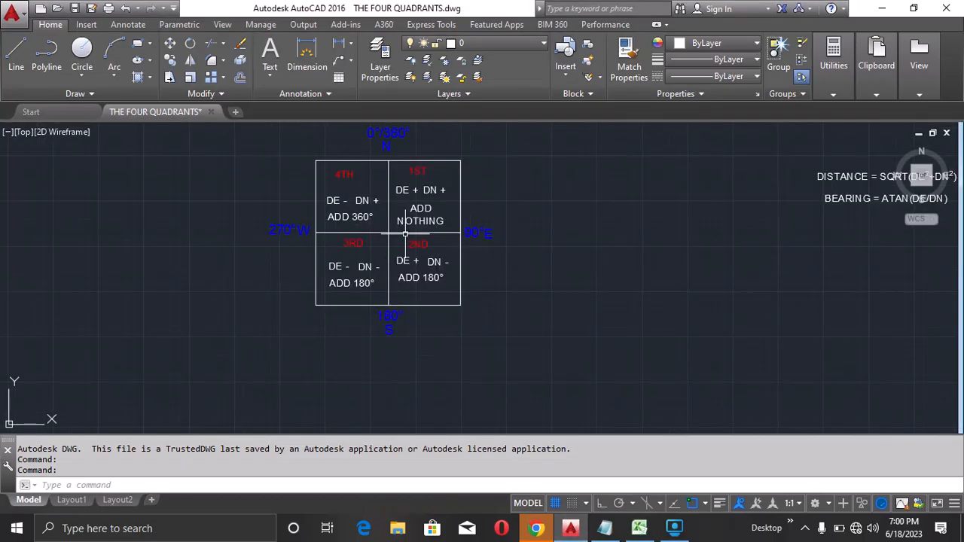
{"action": "scroll", "coordinate": [490, 208], "scroll_direction": "down", "scroll_amount": 2}
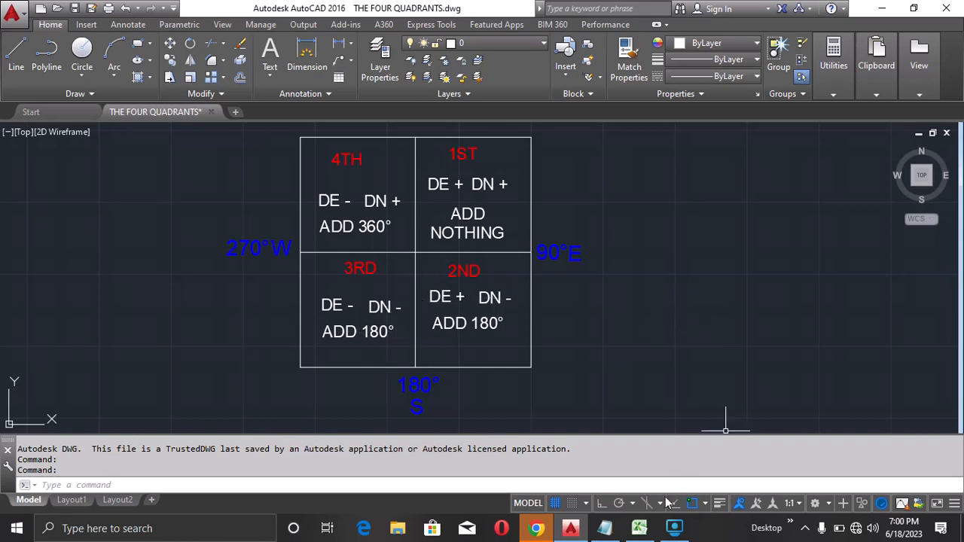
{"action": "left_click", "coordinate": [639, 529]}
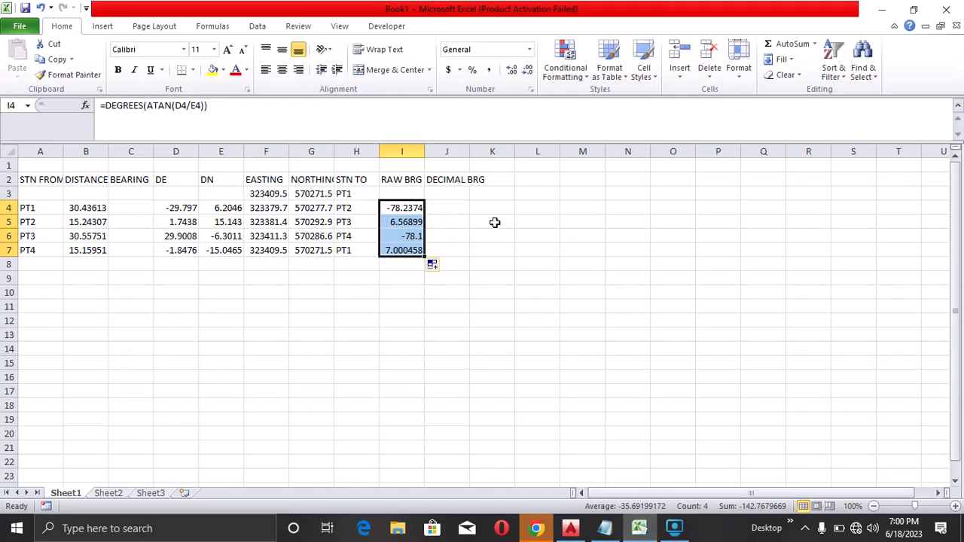
Compute the decimal bearing in J4 as =IF(AND(D4>0,E4>0),I4,IF(AND(D4<0,E4>0),I4+360,I4+180)) and fill it down to row 7
{"action": "left_click", "coordinate": [456, 205]}
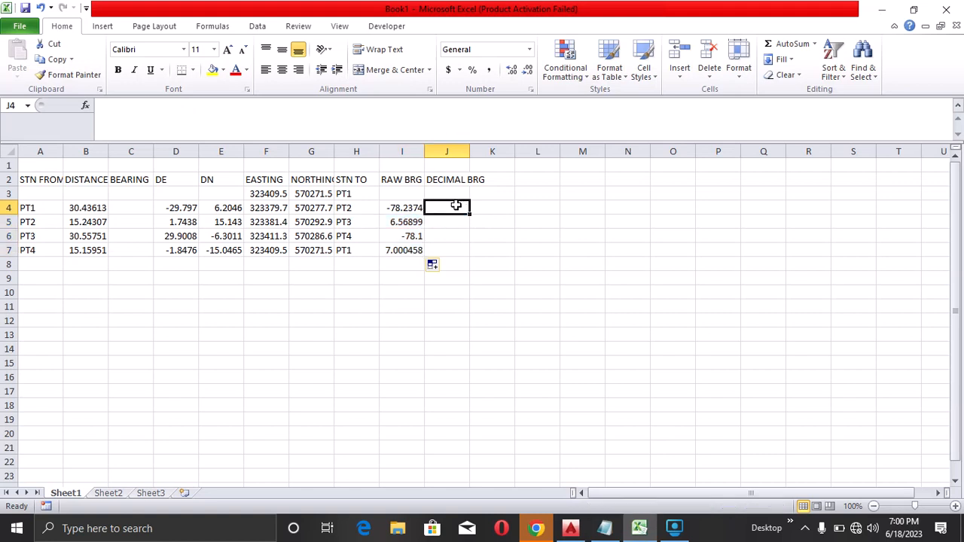
{"action": "type", "text": "="}
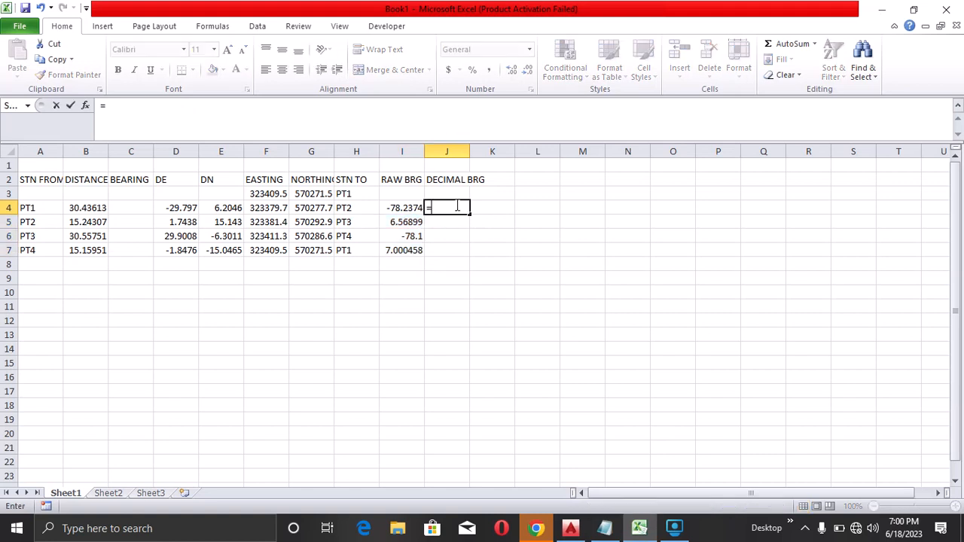
{"action": "left_click", "coordinate": [129, 106]}
{"action": "type", "text": "IF(AND("}
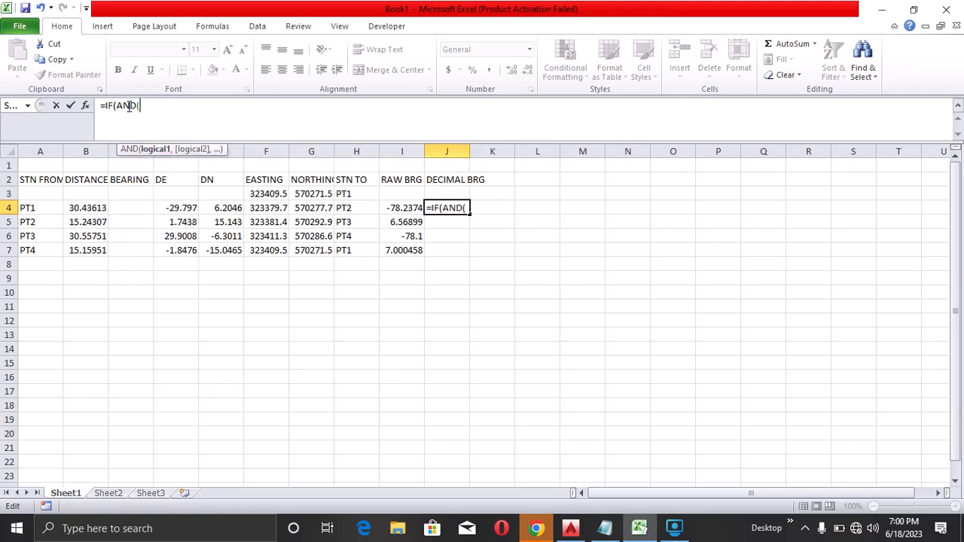
{"action": "left_click", "coordinate": [178, 210]}
{"action": "type", "text": ">"}
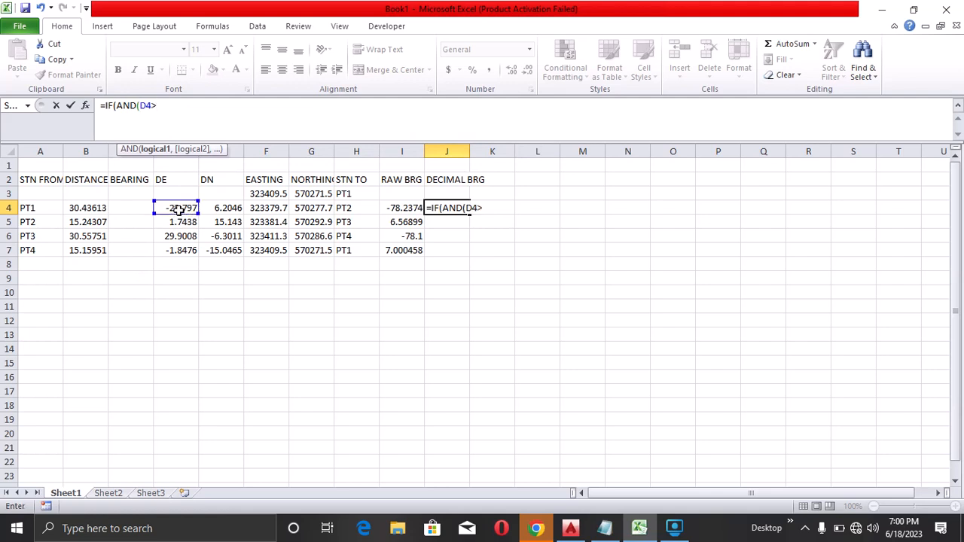
{"action": "type", "text": "0,"}
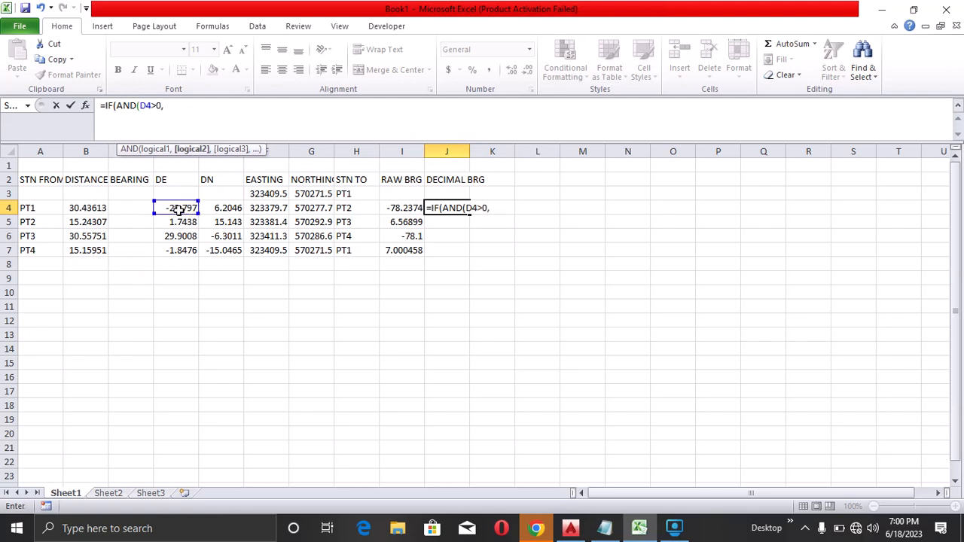
{"action": "left_click", "coordinate": [234, 206]}
{"action": "type", "text": ">"}
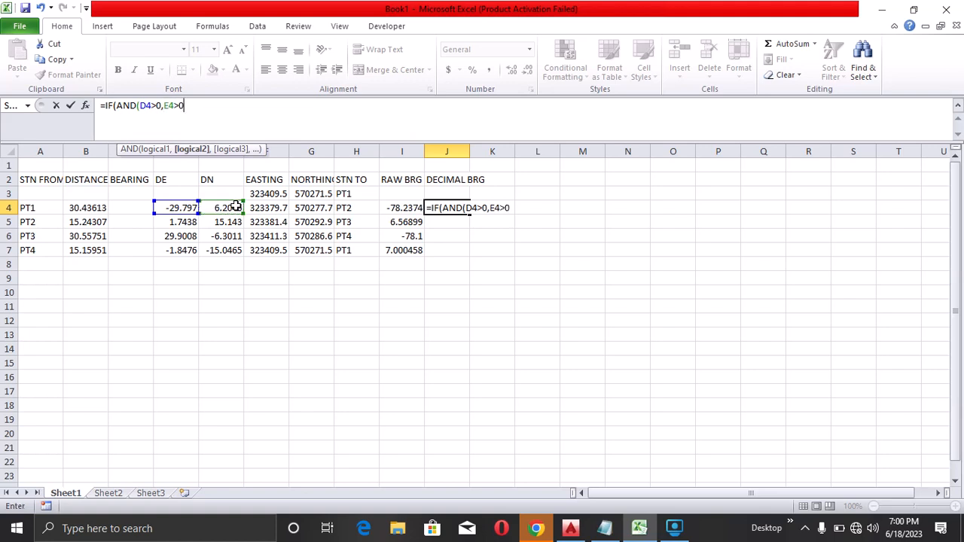
{"action": "type", "text": "0),"}
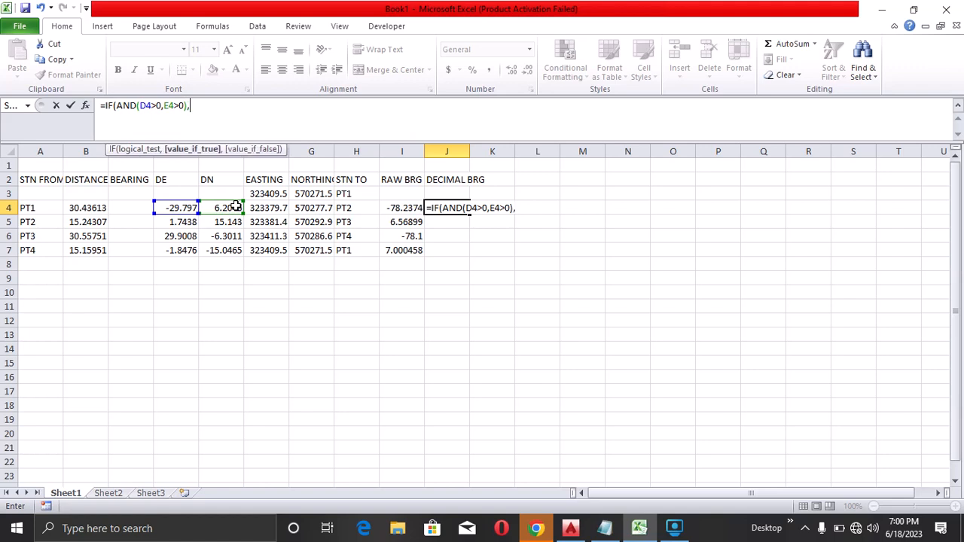
{"action": "left_click", "coordinate": [403, 207]}
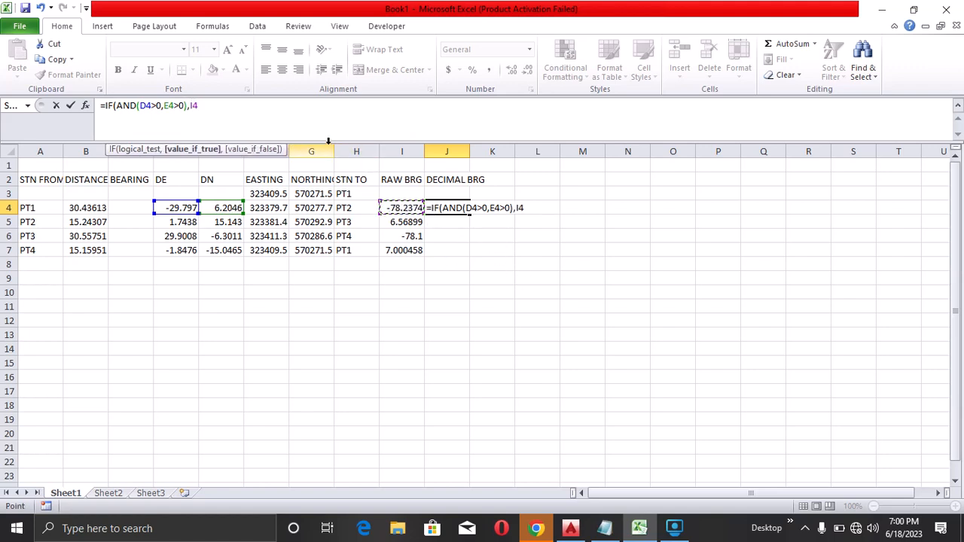
{"action": "type", "text": ",IF(AND("}
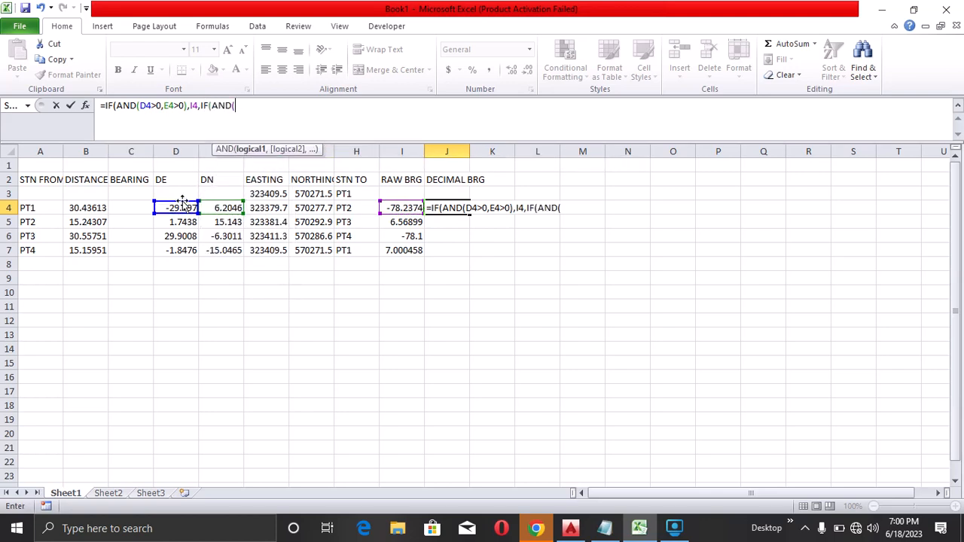
{"action": "left_click", "coordinate": [185, 206]}
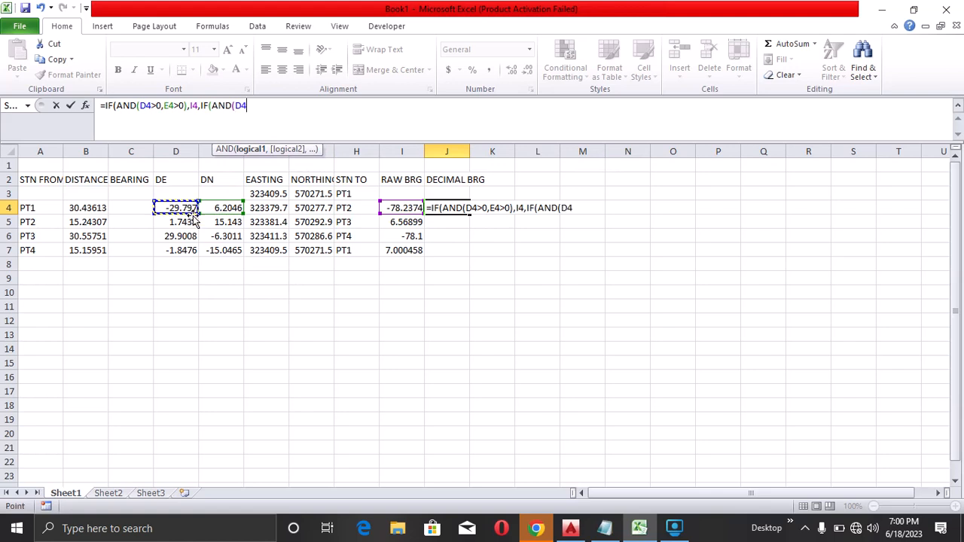
{"action": "type", "text": "<0,"}
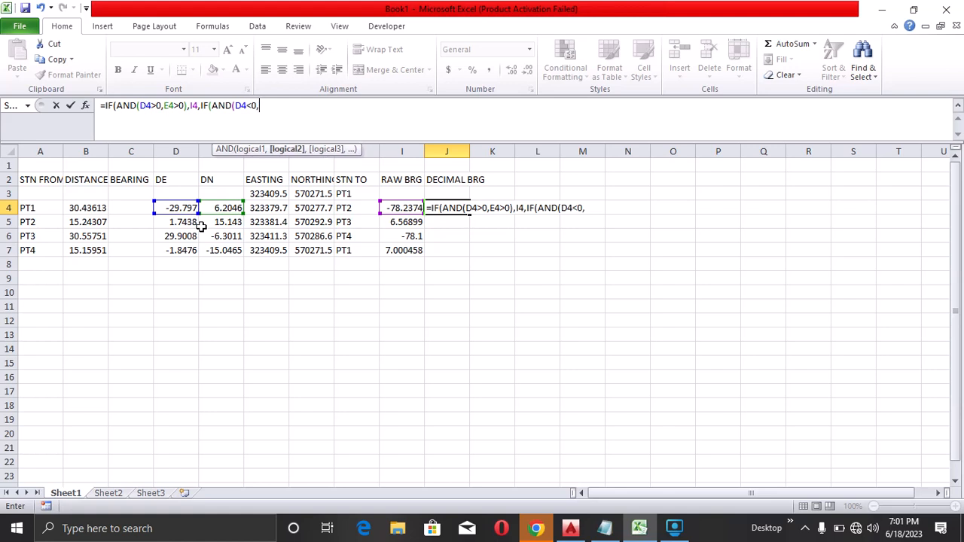
{"action": "left_click", "coordinate": [224, 206]}
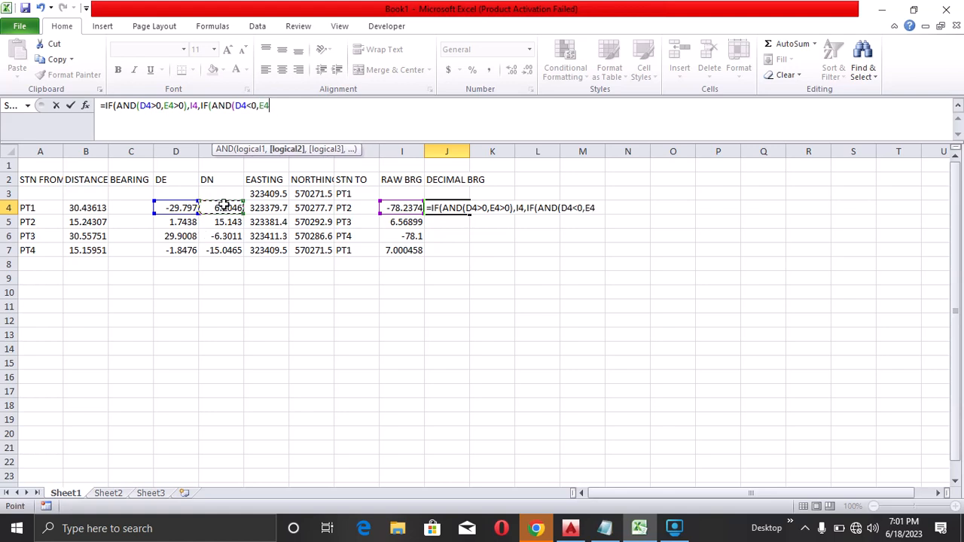
{"action": "type", "text": ">0),"}
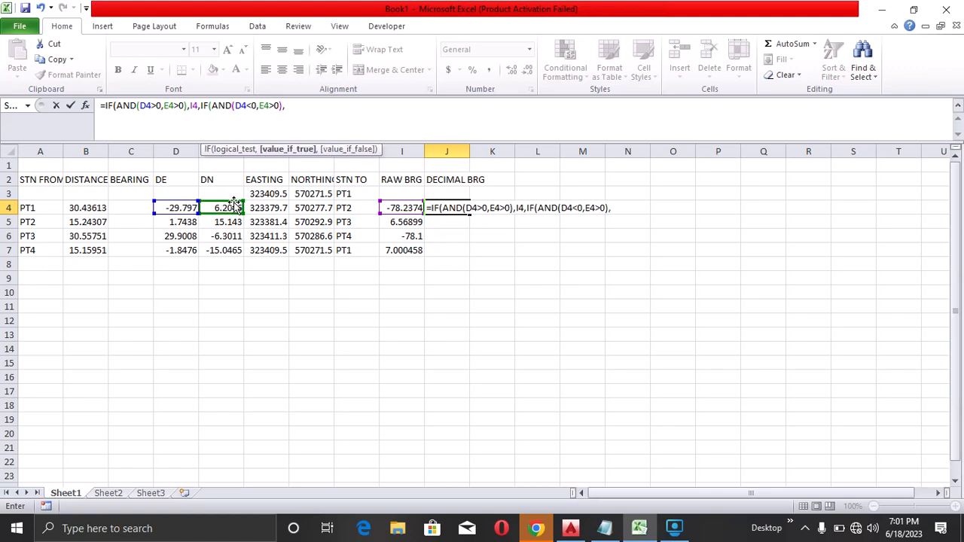
{"action": "left_click", "coordinate": [399, 208]}
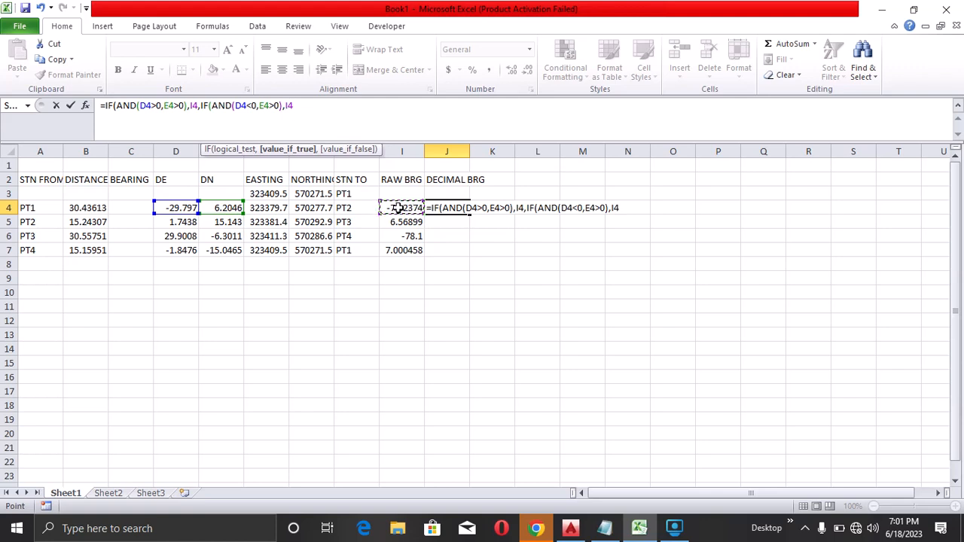
{"action": "type", "text": "+360,"}
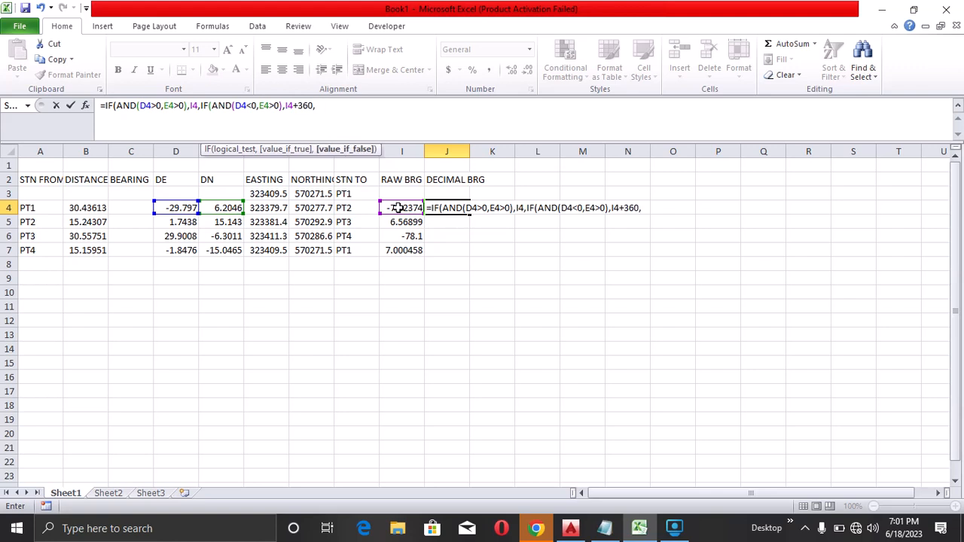
{"action": "left_click", "coordinate": [395, 208]}
{"action": "type", "text": "+180))"}
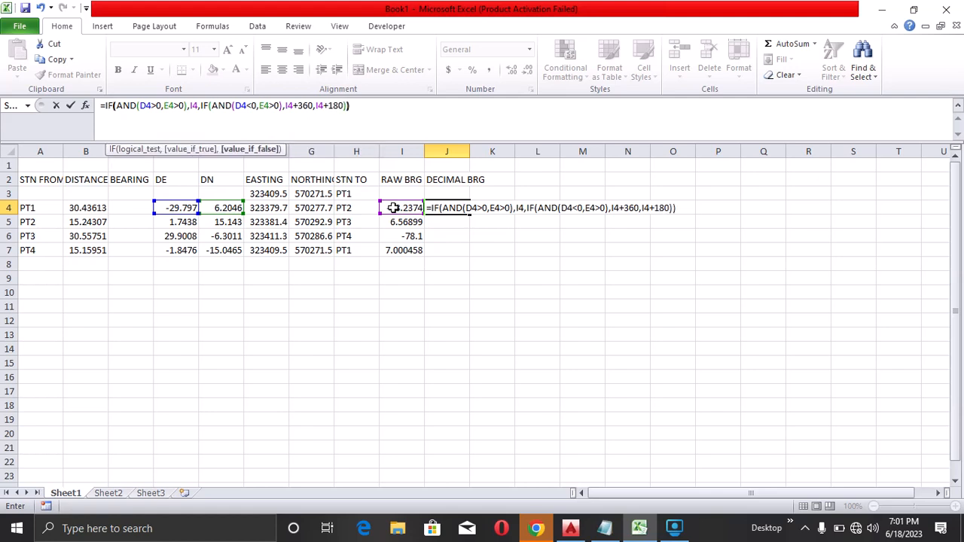
{"action": "key", "text": "Return"}
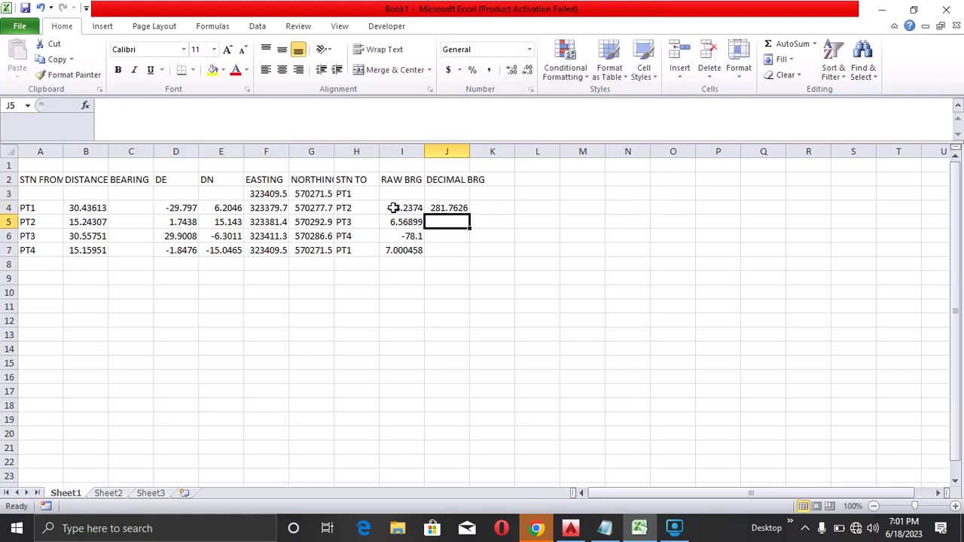
{"action": "left_click", "coordinate": [461, 211]}
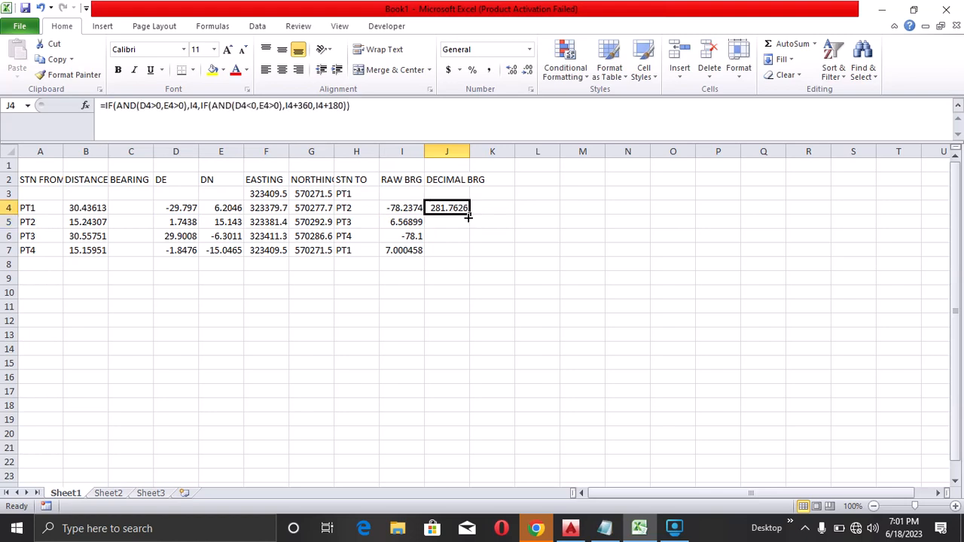
{"action": "double_click", "coordinate": [468, 217]}
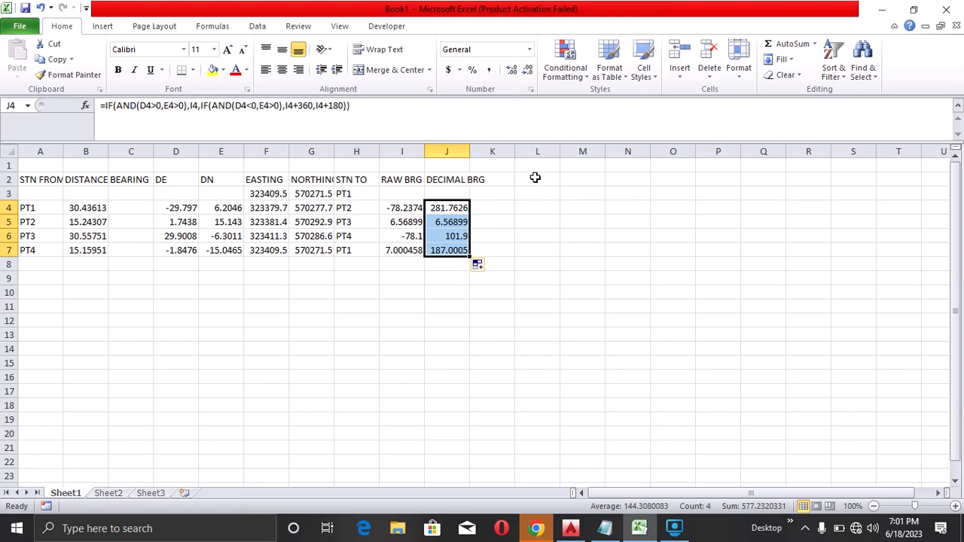
Merge cells L1 to P1 and title the merged cell CONVERTER
{"action": "left_click_drag", "start_coordinate": [548, 165], "coordinate": [703, 162]}
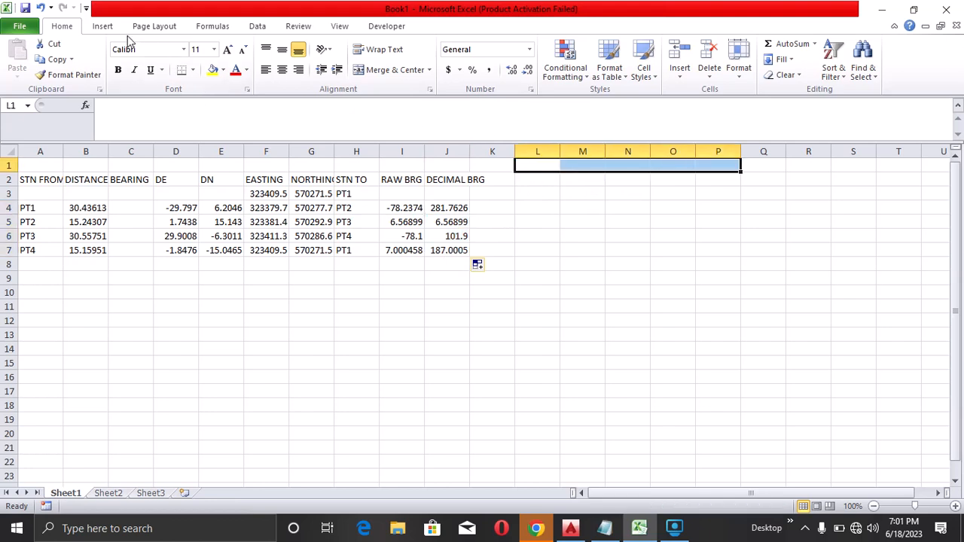
{"action": "left_click", "coordinate": [381, 69]}
{"action": "type", "text": "C"}
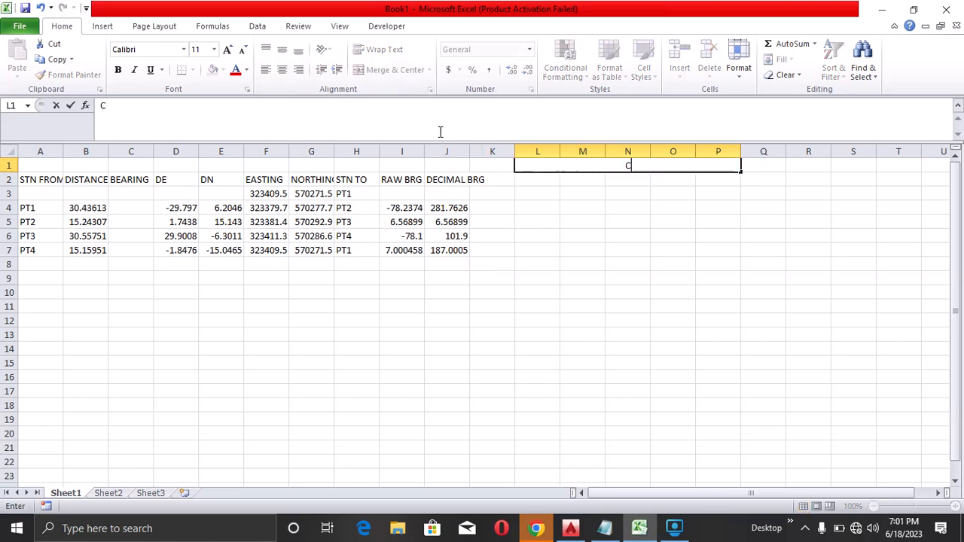
{"action": "type", "text": "ONVERTER"}
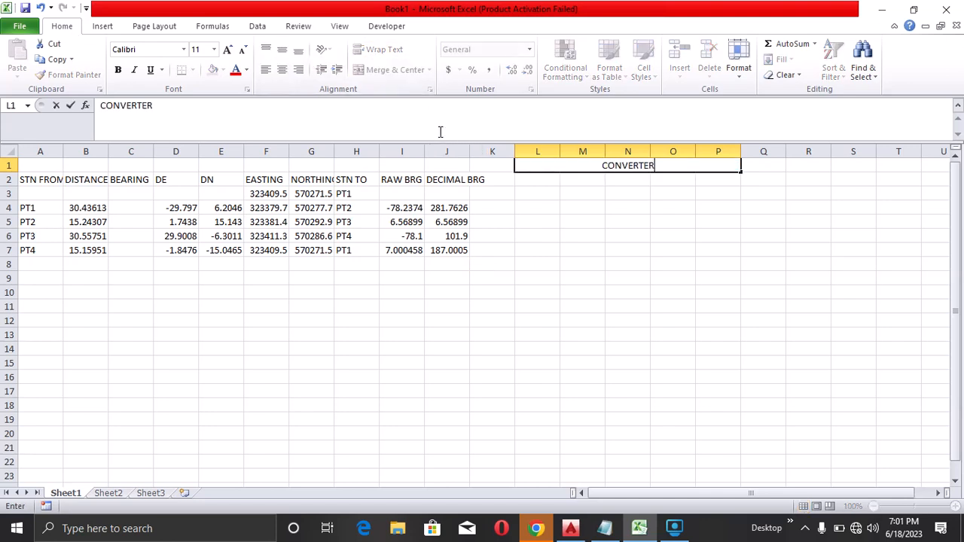
Add converter headers DECIMAL BRG, DEGREES, MINUTES, SECONDS and D M S across L2 to P2
{"action": "left_click", "coordinate": [534, 180]}
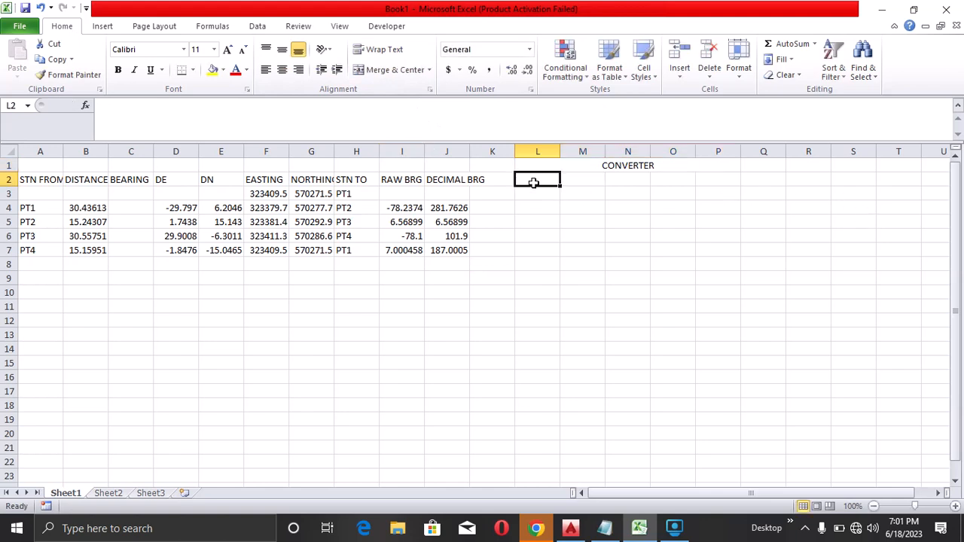
{"action": "type", "text": "DECIMAL BRG"}
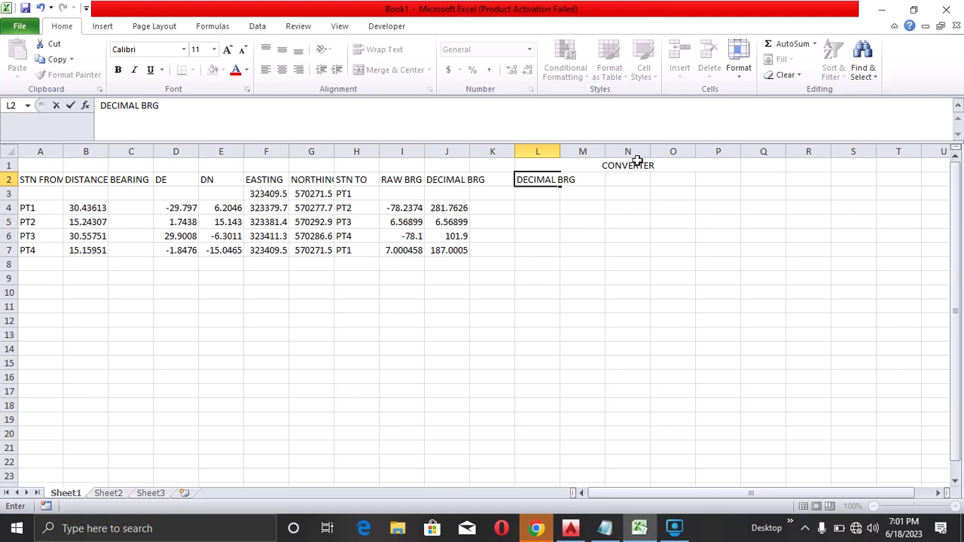
{"action": "left_click", "coordinate": [620, 194]}
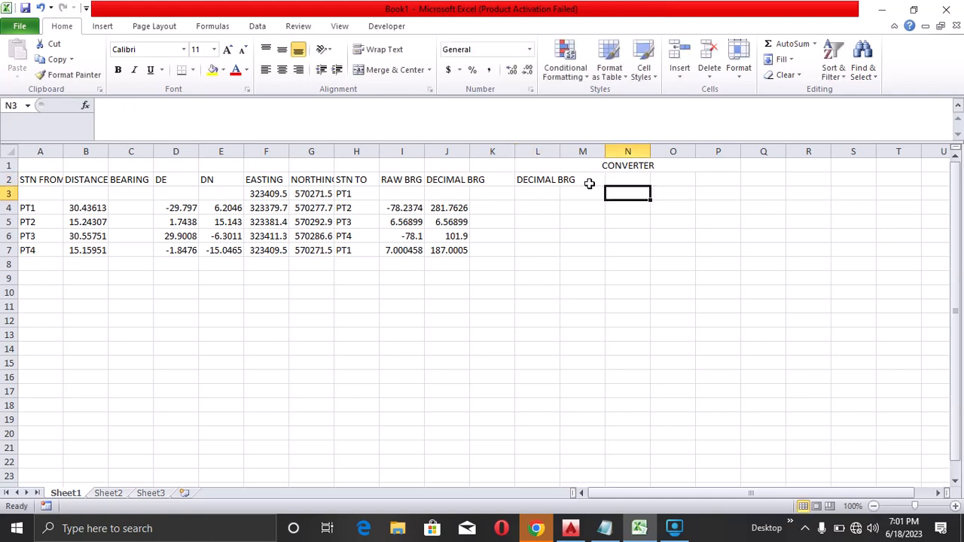
{"action": "left_click", "coordinate": [587, 181]}
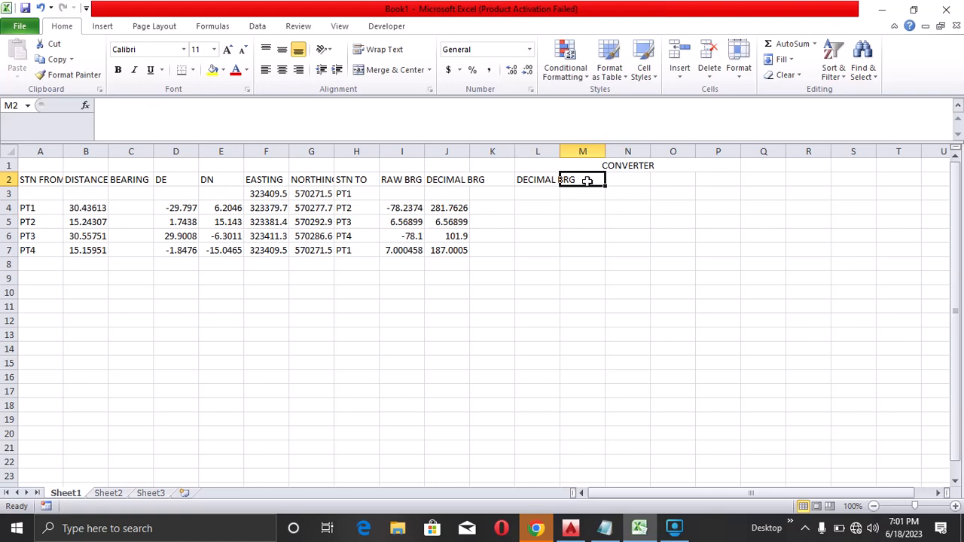
{"action": "type", "text": "DEGREES"}
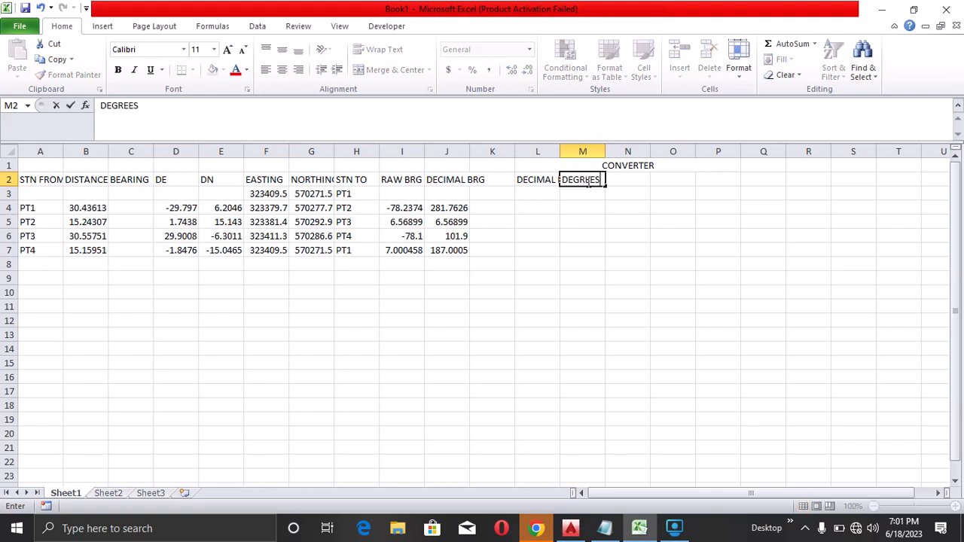
{"action": "key", "text": "Tab"}
{"action": "type", "text": "MINUTES"}
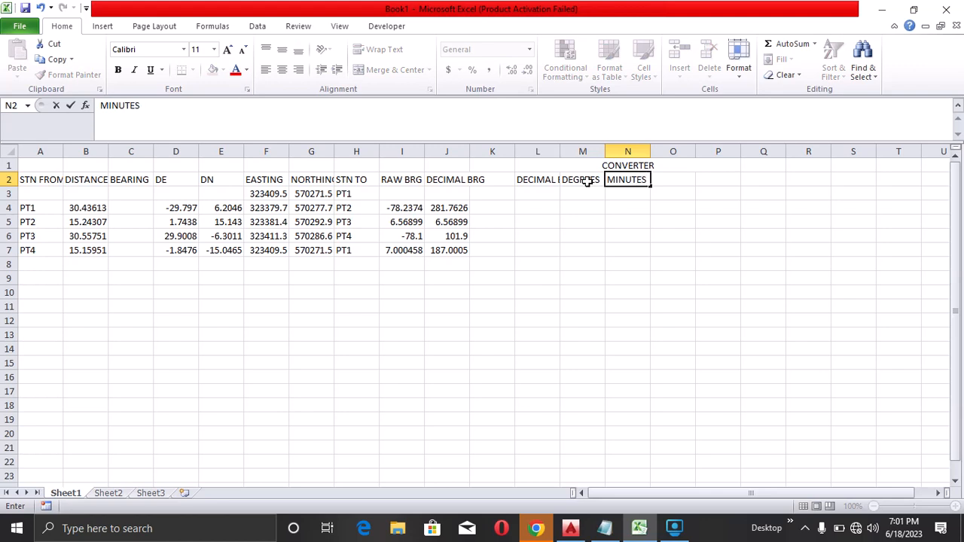
{"action": "key", "text": "Tab"}
{"action": "type", "text": "S"}
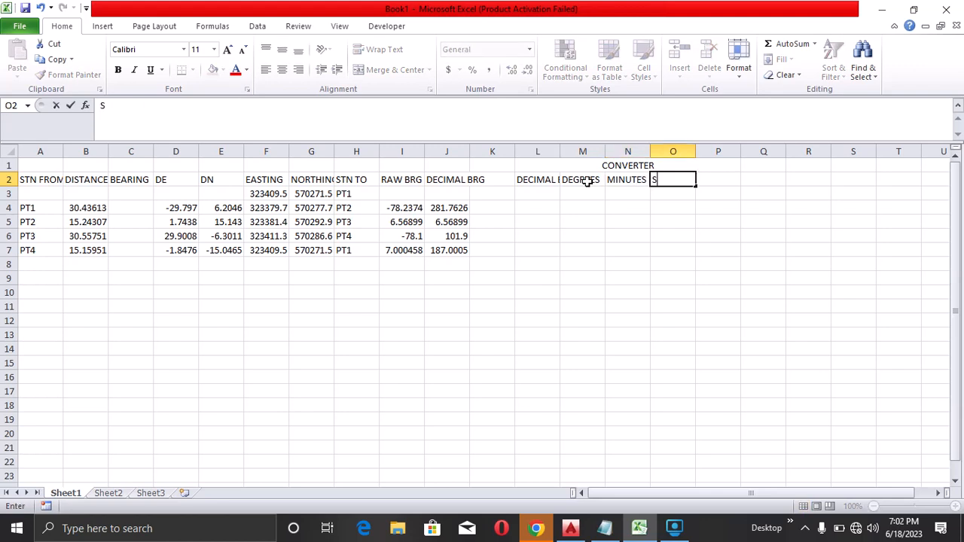
{"action": "type", "text": "ECONDS"}
{"action": "key", "text": "Tab"}
{"action": "type", "text": "D M S"}
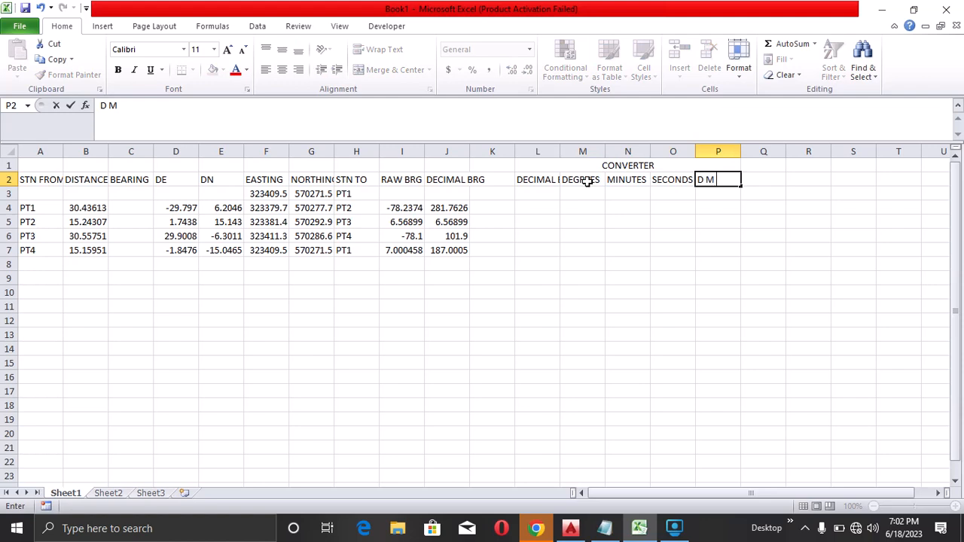
Enter D M S in C3 as the bearing column's sub-heading
{"action": "left_click", "coordinate": [131, 194]}
{"action": "type", "text": "D M S"}
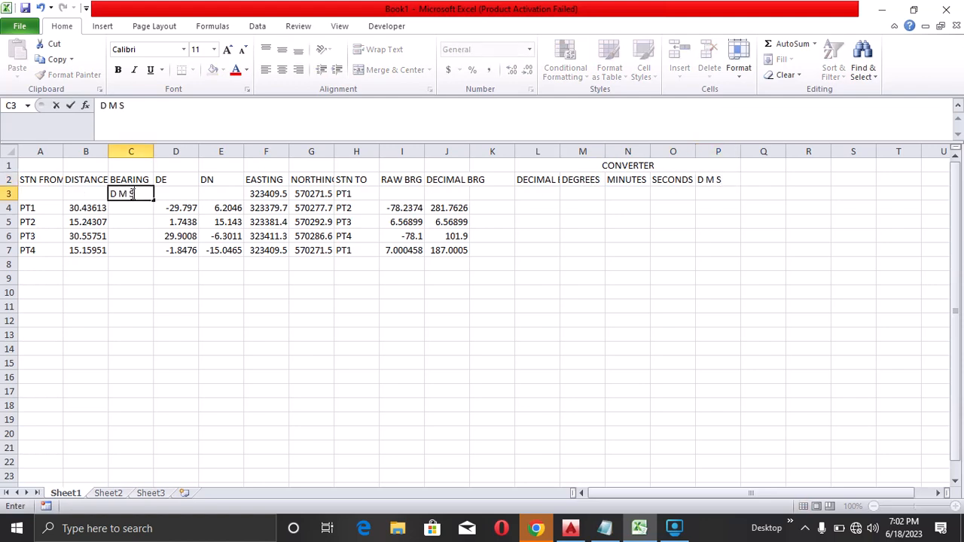
{"action": "left_click", "coordinate": [537, 198]}
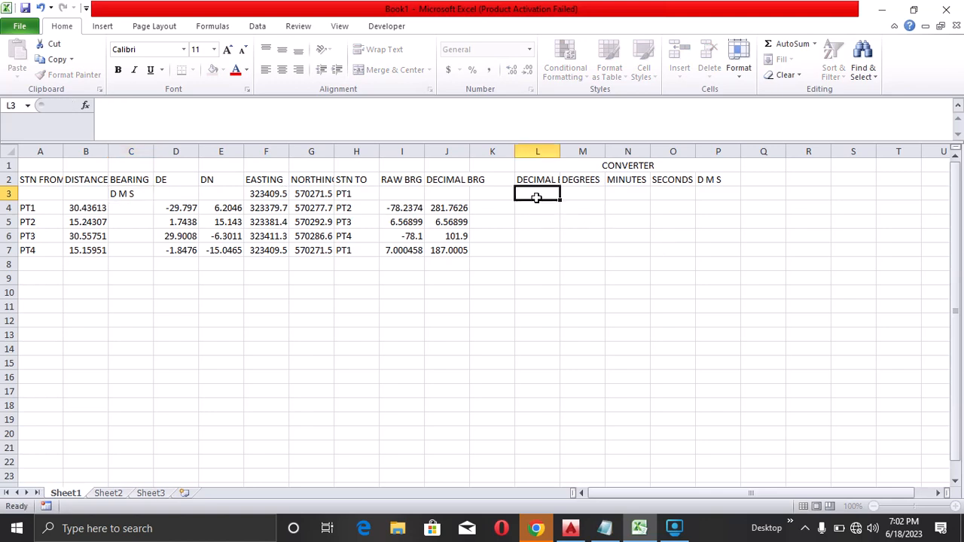
Copy the decimal bearings J4:J7 and paste them as values into L4:L7
{"action": "left_click_drag", "start_coordinate": [452, 209], "coordinate": [446, 250]}
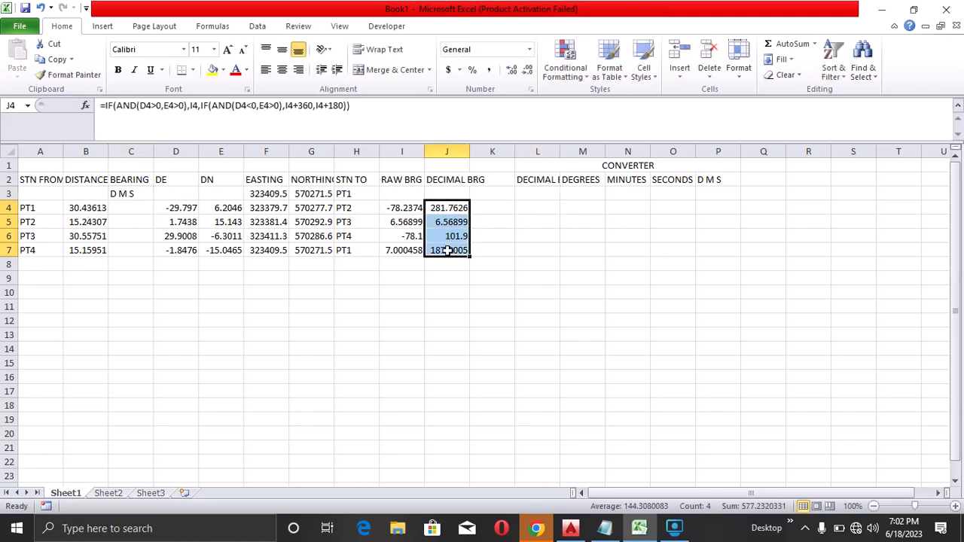
{"action": "right_click", "coordinate": [449, 254]}
{"action": "left_click", "coordinate": [491, 275]}
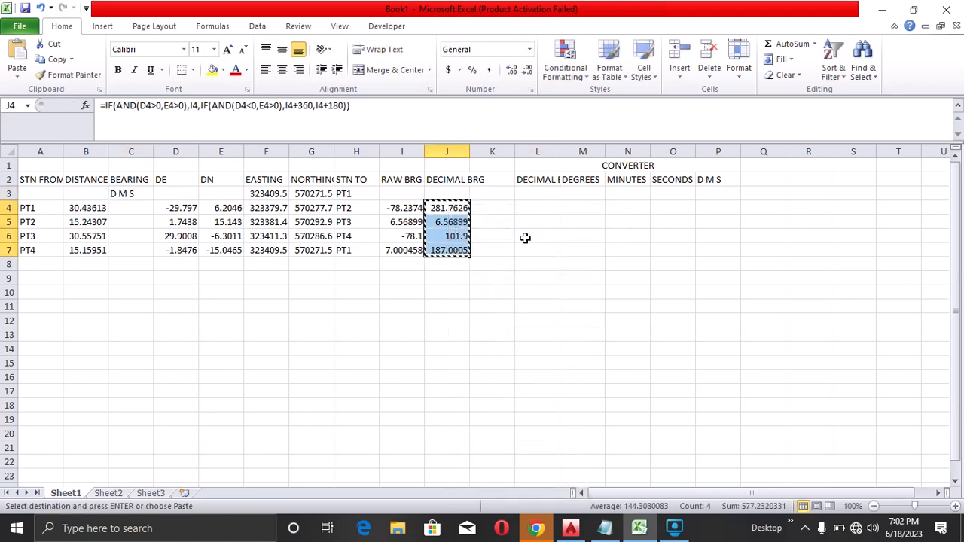
{"action": "left_click", "coordinate": [533, 208]}
{"action": "right_click", "coordinate": [536, 210]}
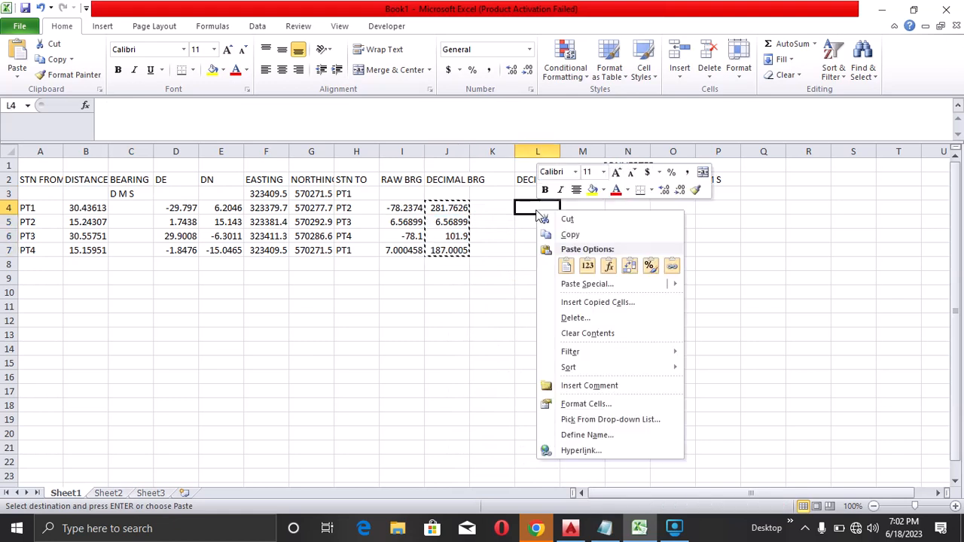
{"action": "left_click", "coordinate": [591, 269]}
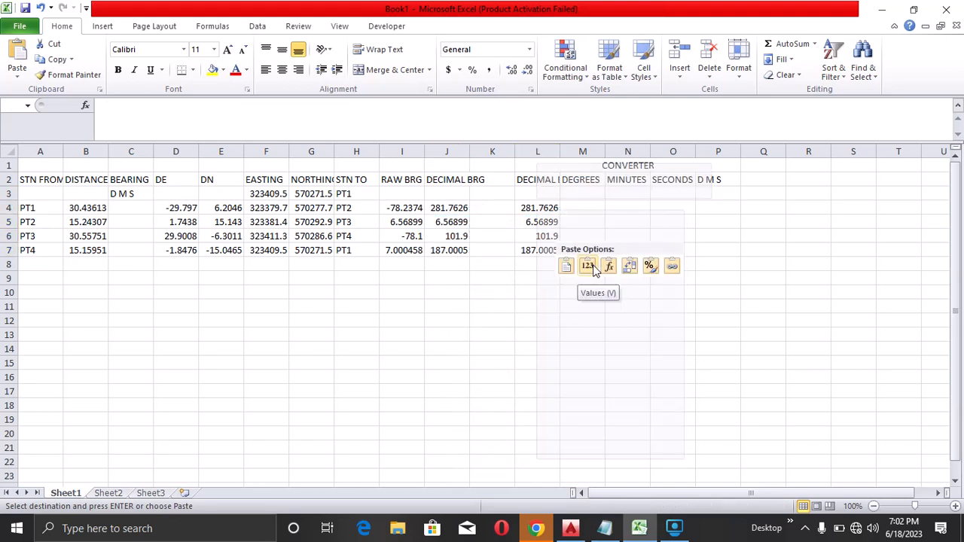
Select the whole sheet and autofit all column widths
{"action": "left_click", "coordinate": [582, 207]}
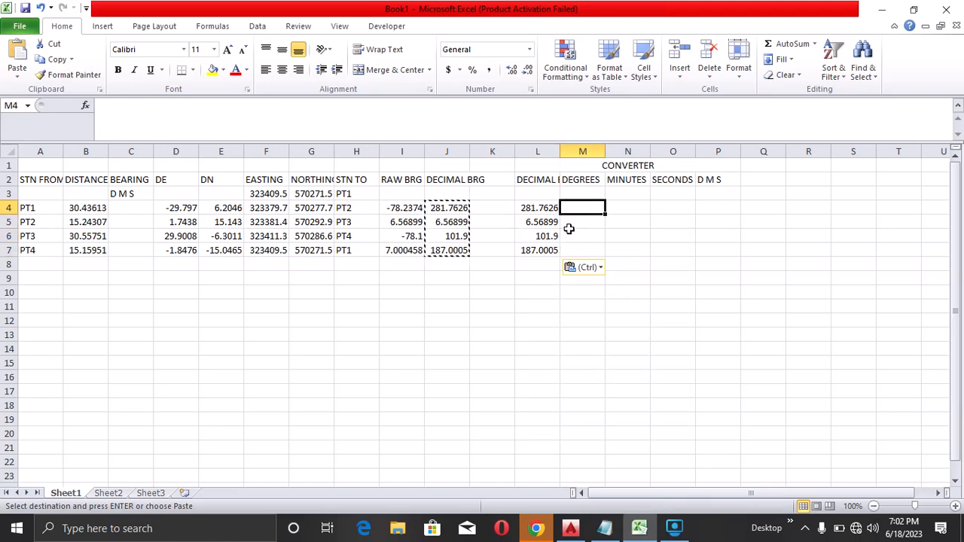
{"action": "left_click", "coordinate": [4, 153]}
{"action": "double_click", "coordinate": [109, 151]}
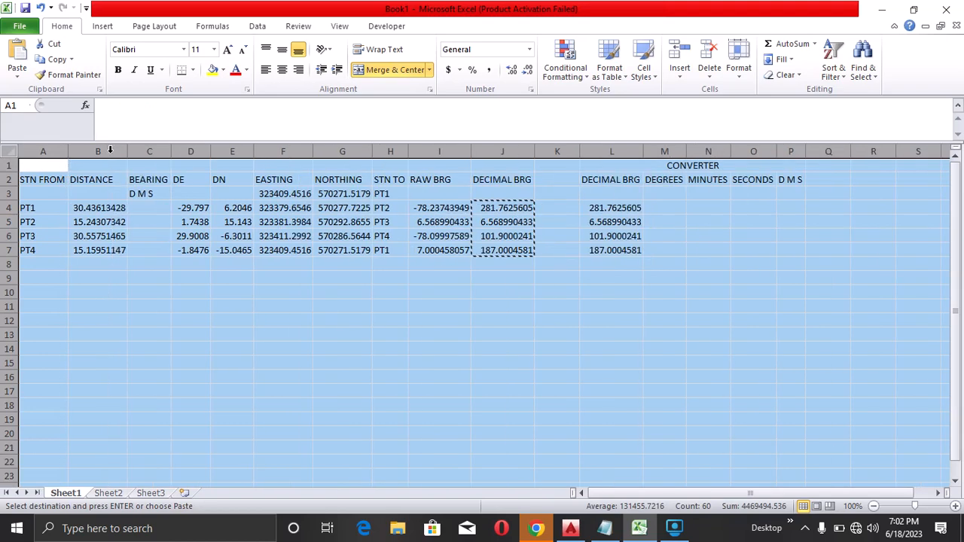
{"action": "left_click", "coordinate": [556, 278]}
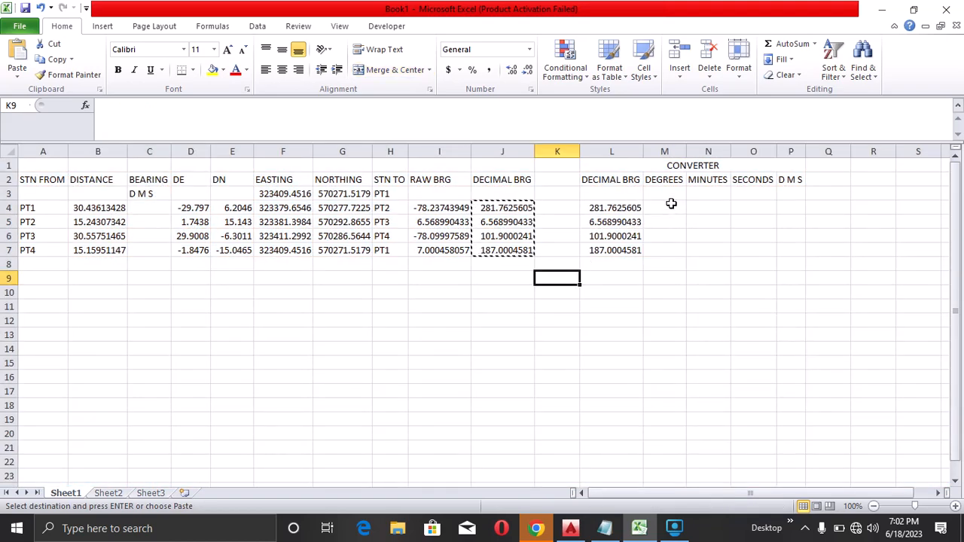
Compute whole degrees in M4 as =ROUNDDOWN(L4,0) and fill it down to row 7
{"action": "left_click", "coordinate": [661, 209]}
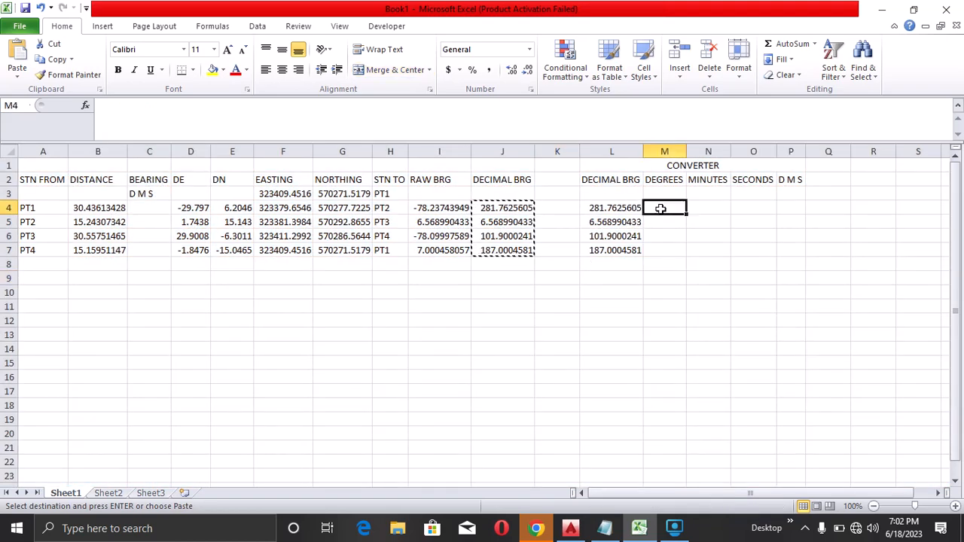
{"action": "type", "text": "=ROUNDDOWN"}
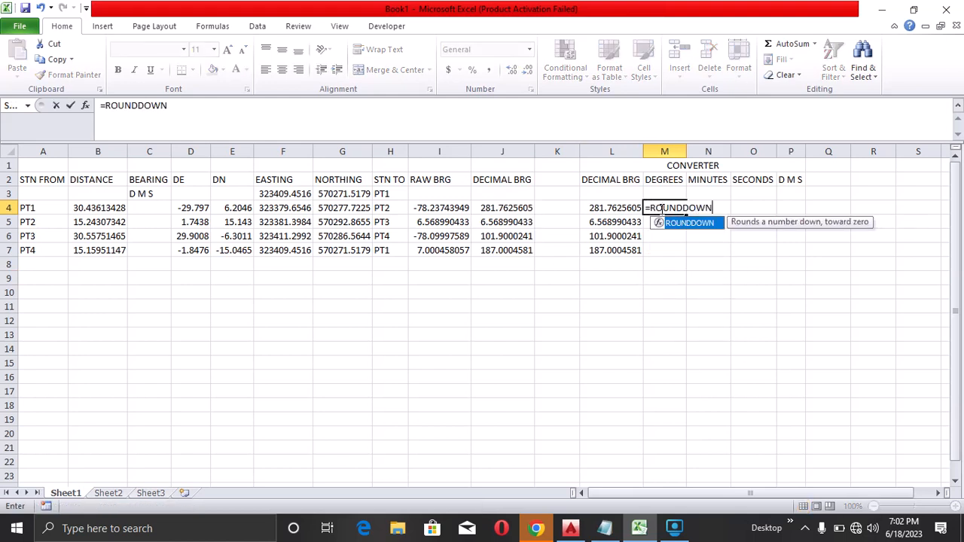
{"action": "type", "text": "("}
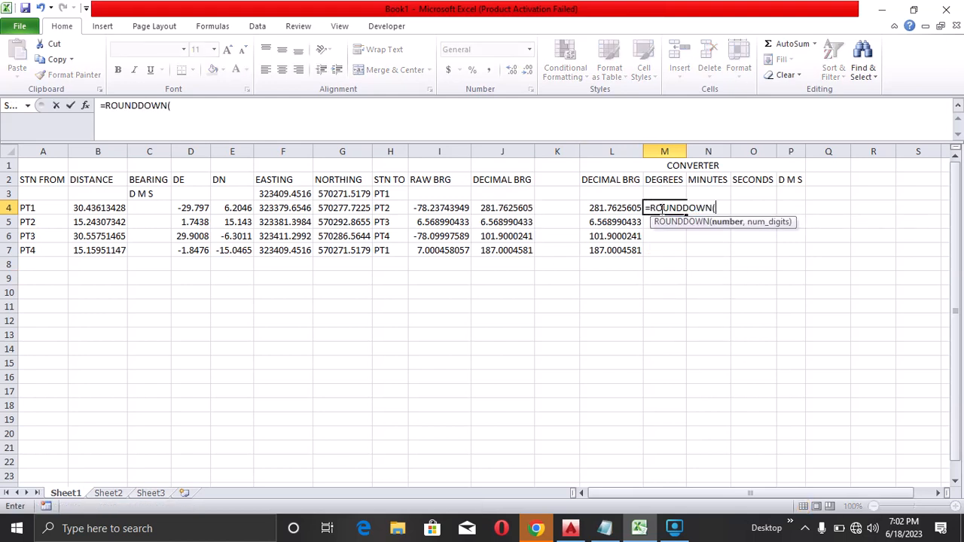
{"action": "left_click", "coordinate": [625, 214]}
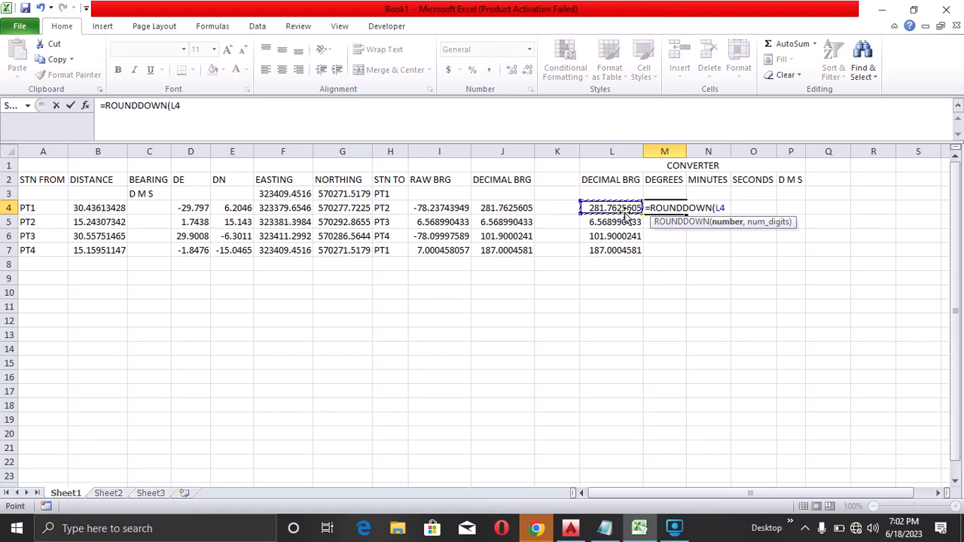
{"action": "type", "text": ",0)"}
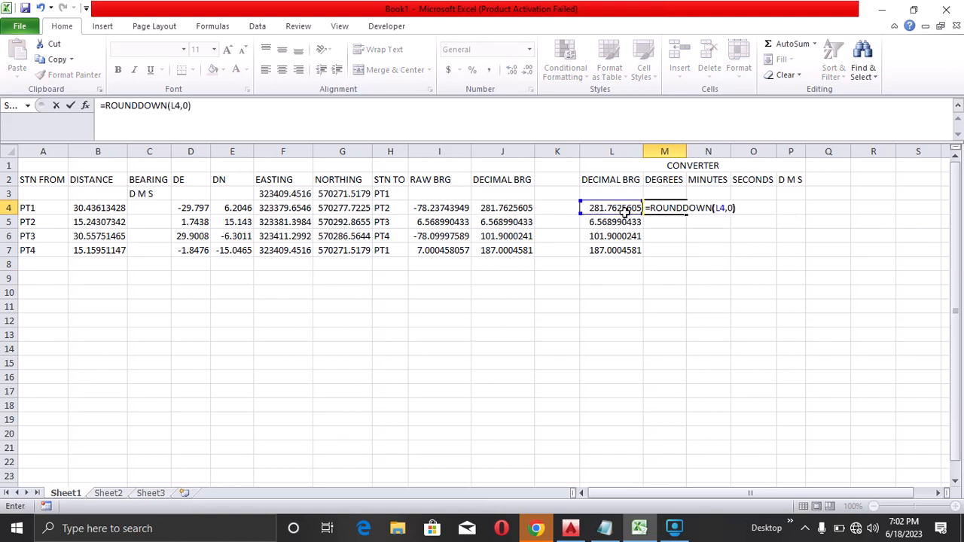
{"action": "key", "text": "Return"}
{"action": "left_click", "coordinate": [657, 207]}
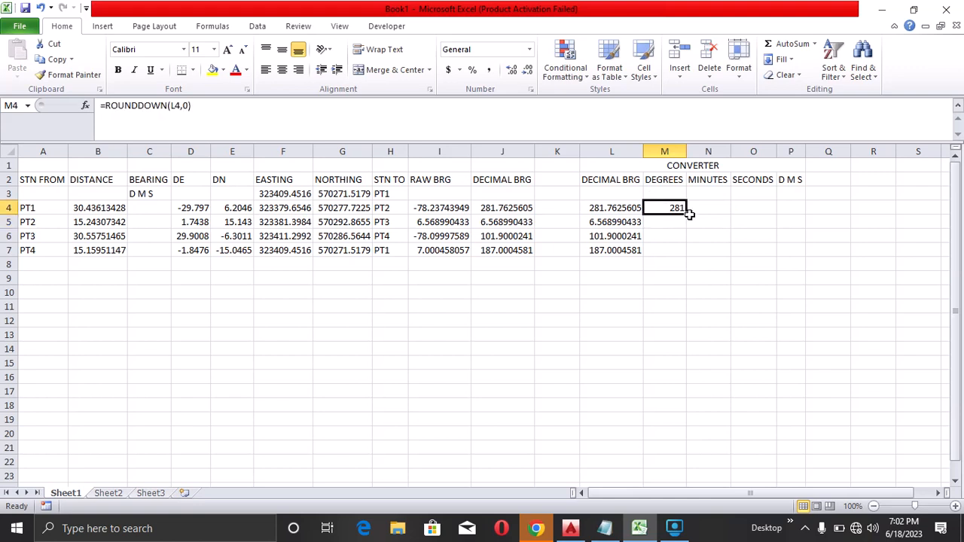
{"action": "left_click", "coordinate": [688, 220]}
{"action": "left_click", "coordinate": [678, 210]}
{"action": "left_click_drag", "start_coordinate": [687, 213], "coordinate": [687, 256]}
Compute minutes in N4 with the formula =((L4-M4)*60)
{"action": "left_click", "coordinate": [702, 208]}
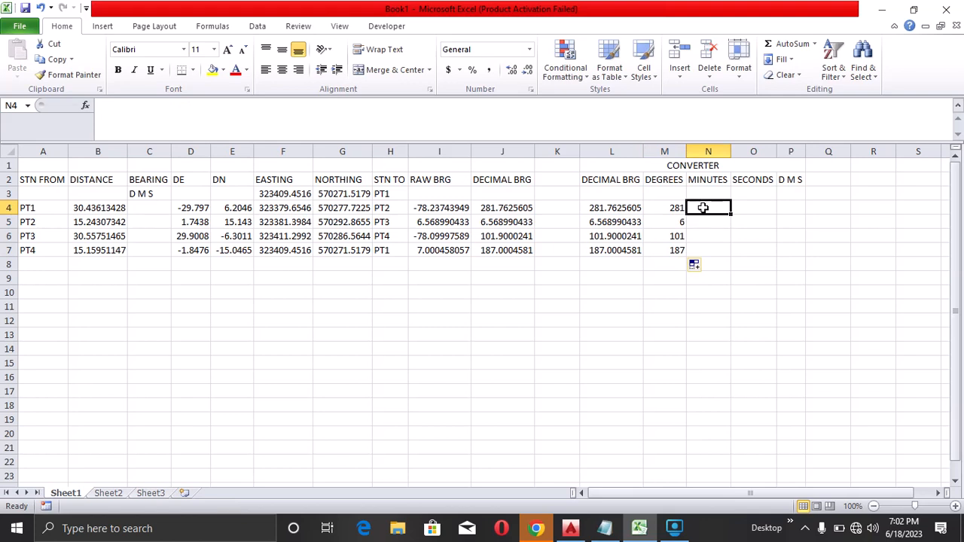
{"action": "type", "text": "="}
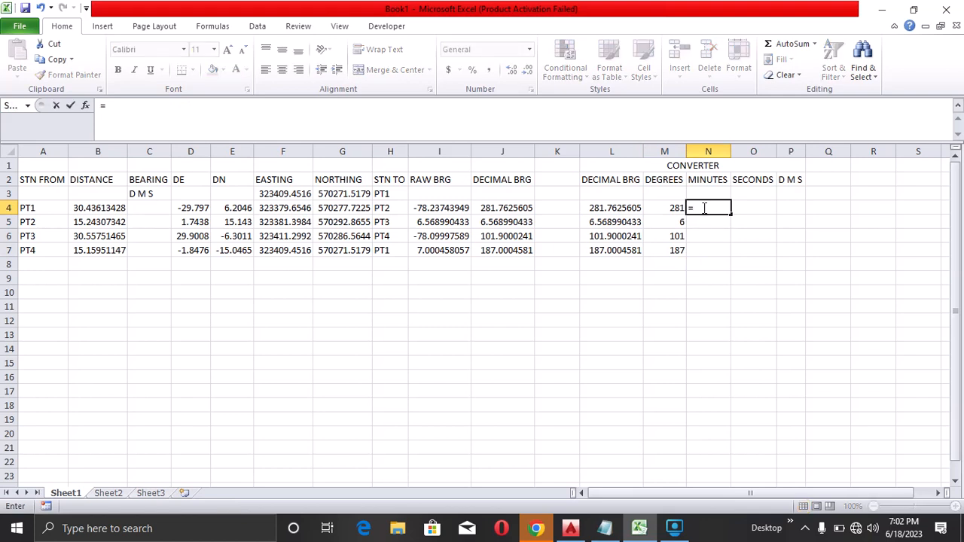
{"action": "type", "text": "(("}
{"action": "left_click", "coordinate": [605, 209]}
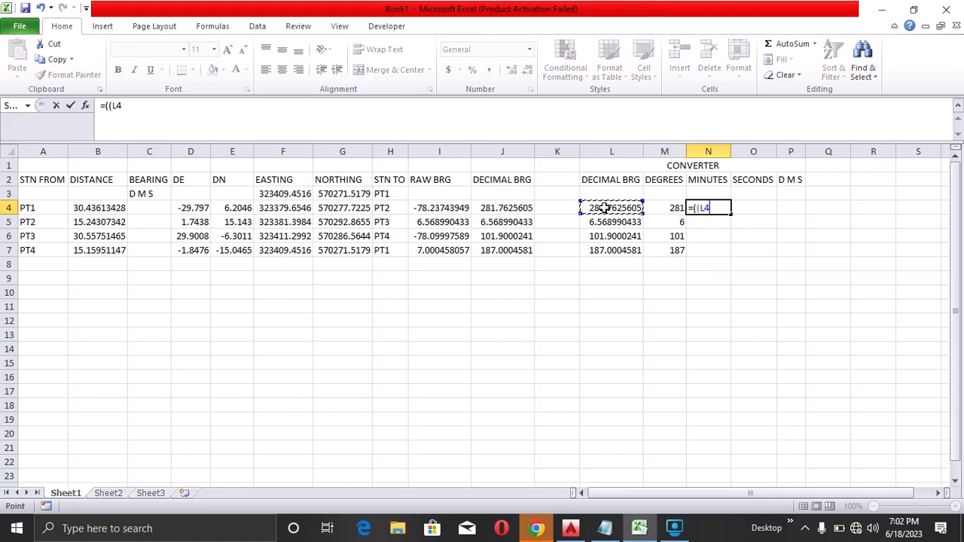
{"action": "type", "text": "-"}
{"action": "left_click", "coordinate": [656, 209]}
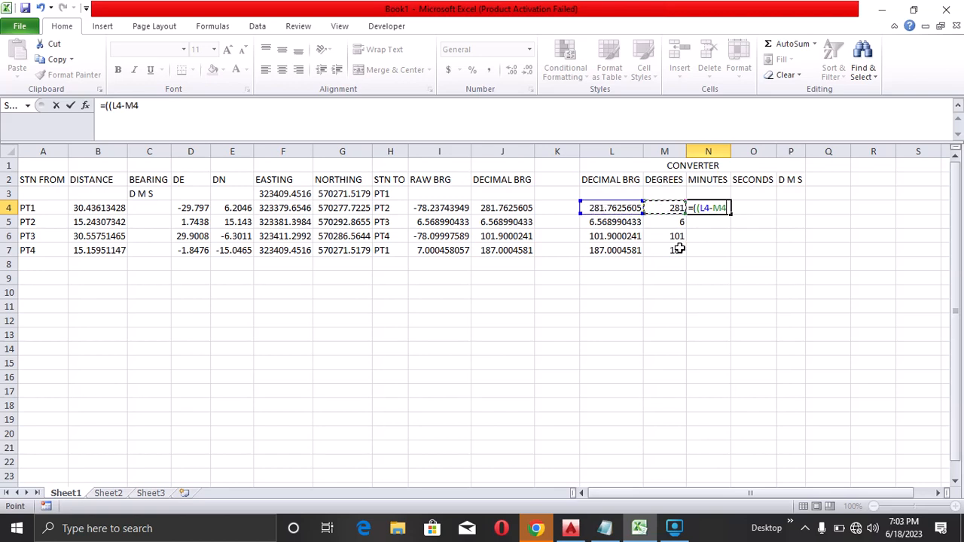
{"action": "type", "text": ")*60"}
{"action": "key", "text": "Return"}
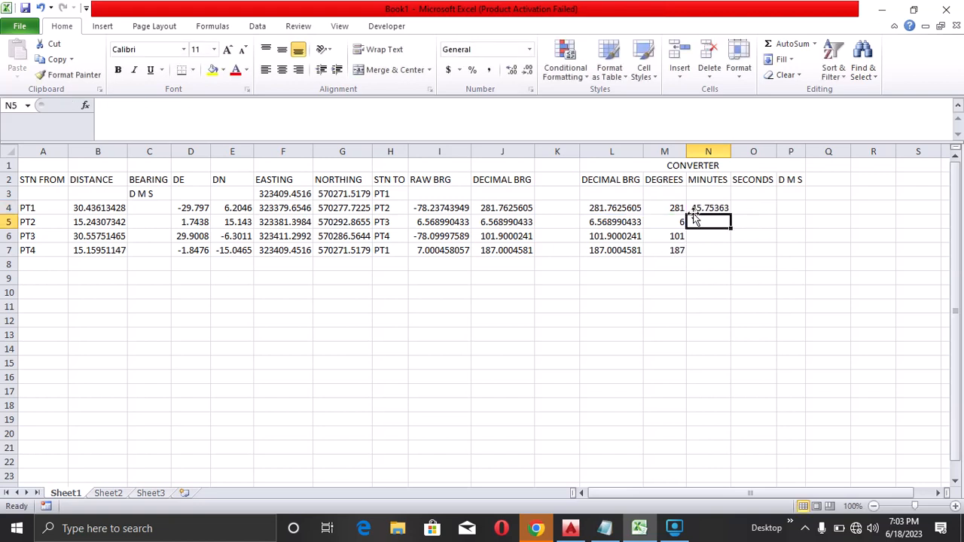
Fill the minutes formula down to row 7 and undo that fill
{"action": "left_click", "coordinate": [699, 211]}
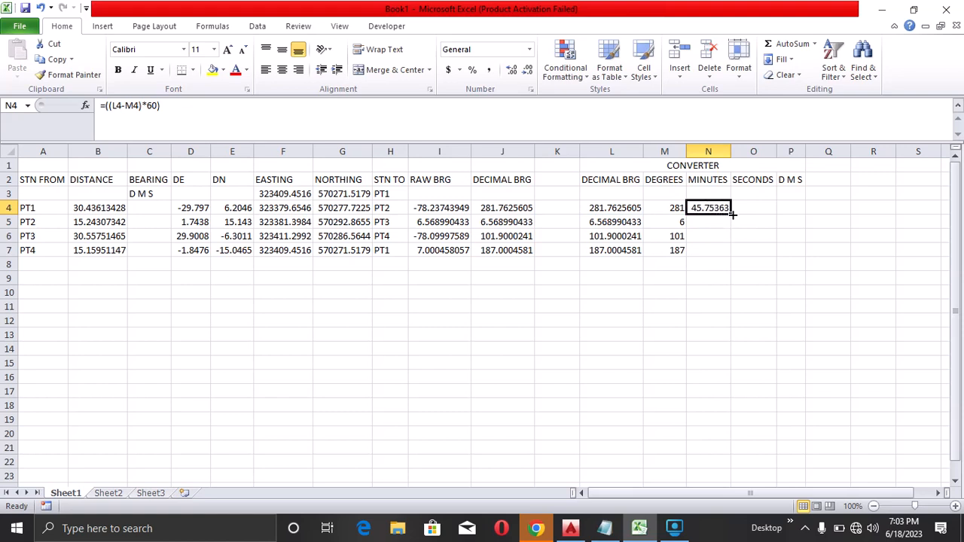
{"action": "double_click", "coordinate": [730, 214]}
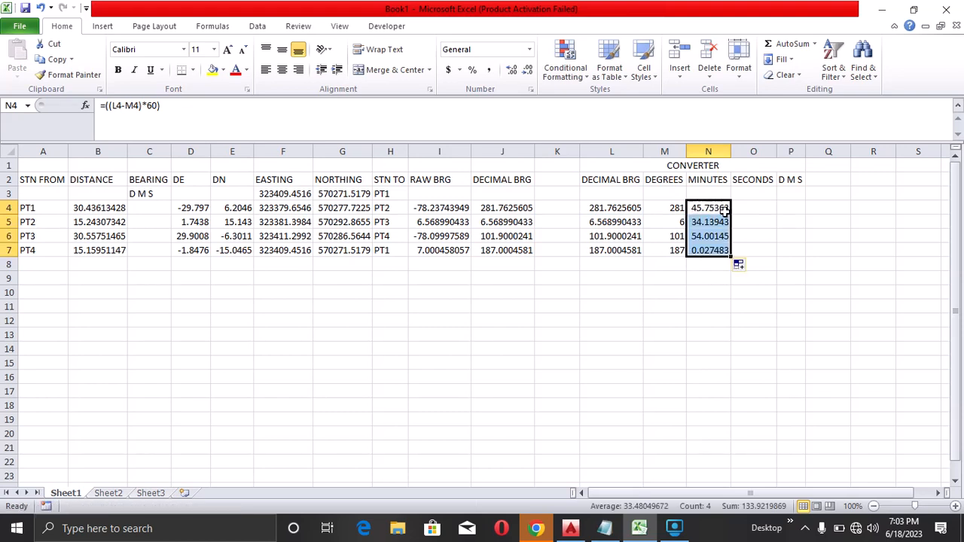
{"action": "key", "text": "ctrl+z"}
Wrap the minutes formula in N4 as =ROUNDDOWN((L4-M4)*60,0) and fill it down to row 7
{"action": "double_click", "coordinate": [715, 209]}
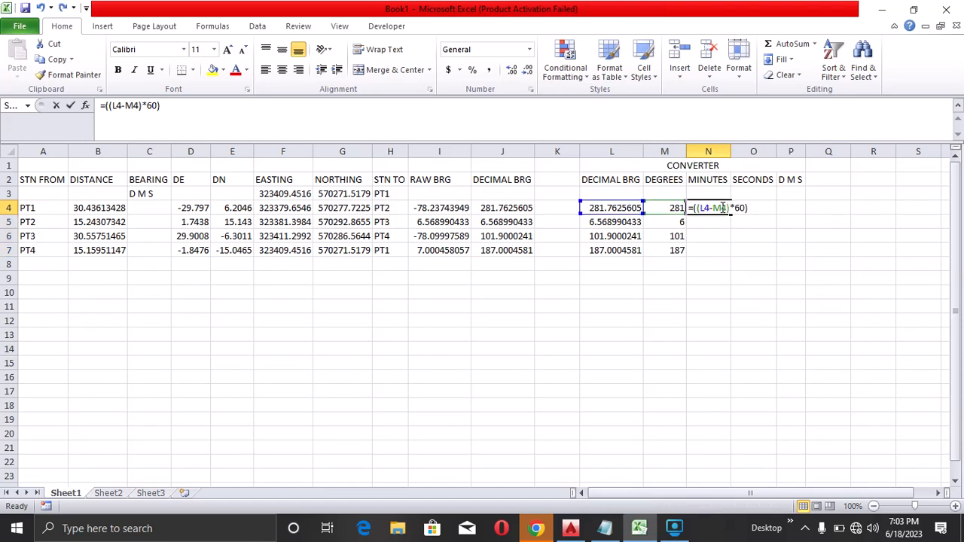
{"action": "left_click", "coordinate": [698, 209]}
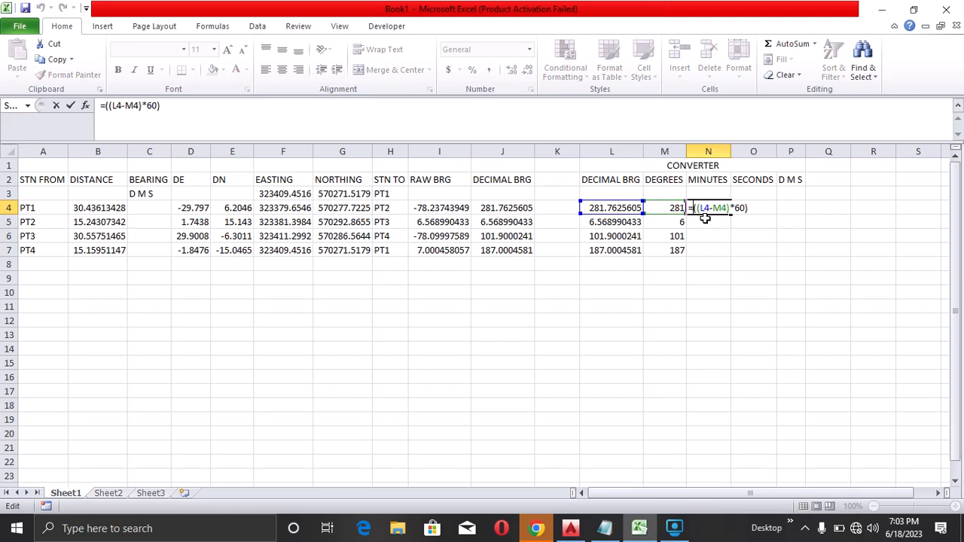
{"action": "type", "text": "ROUN"}
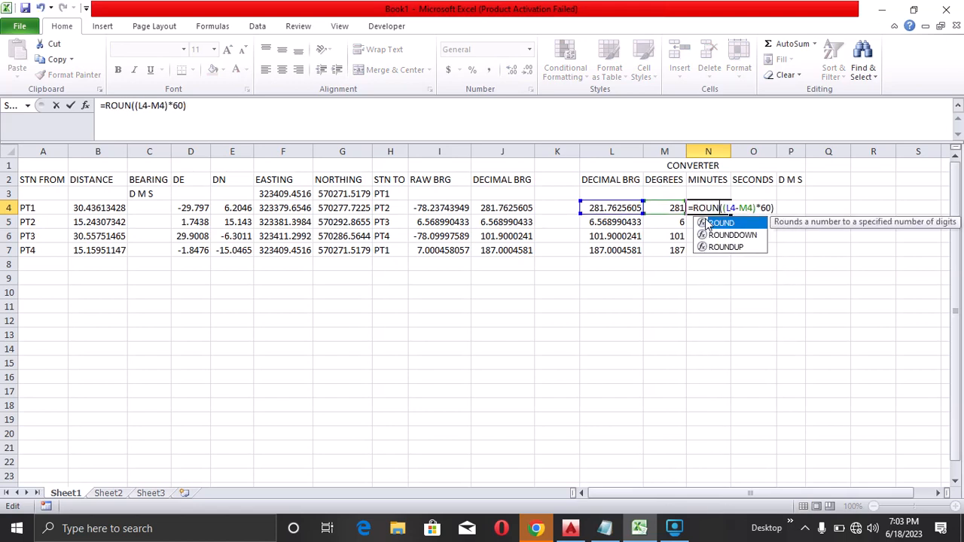
{"action": "type", "text": "DDOWN"}
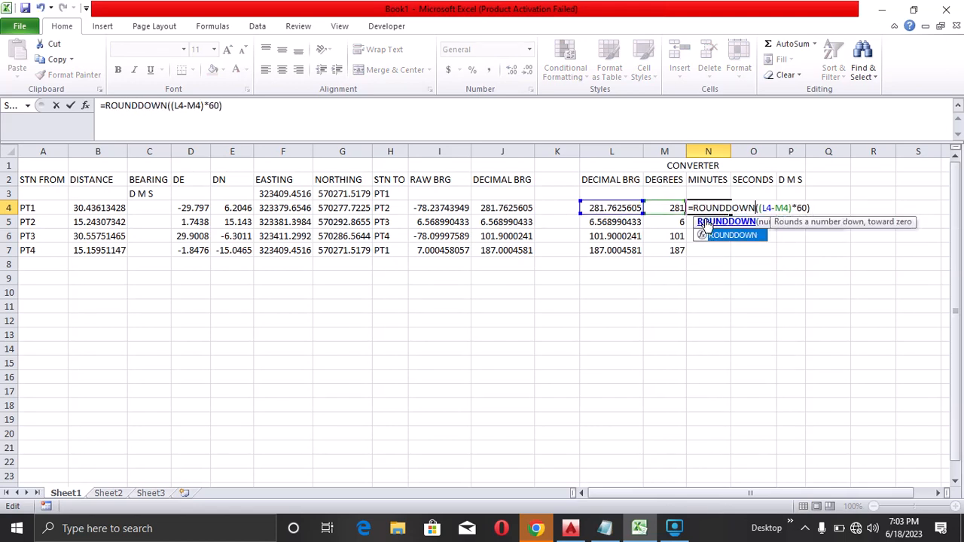
{"action": "key", "text": "End"}
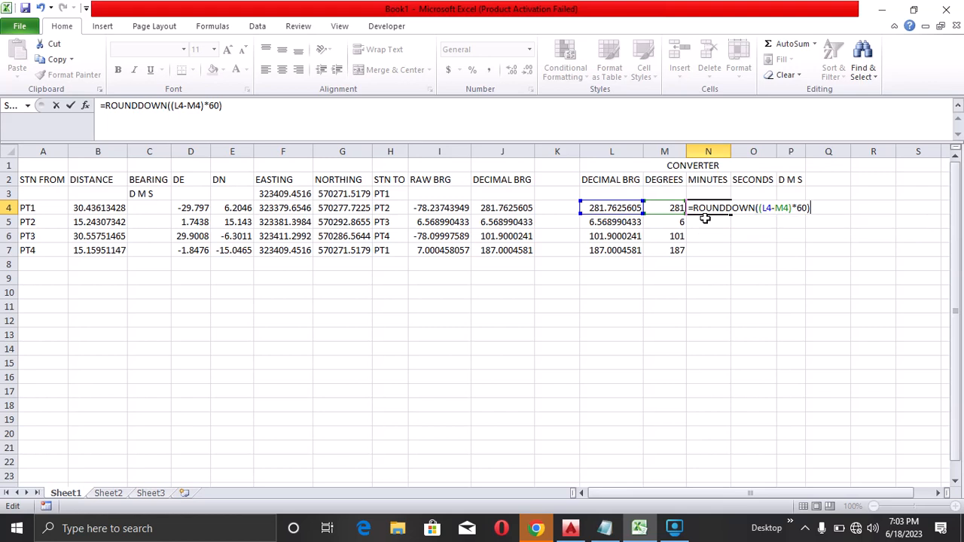
{"action": "key", "text": "Left"}
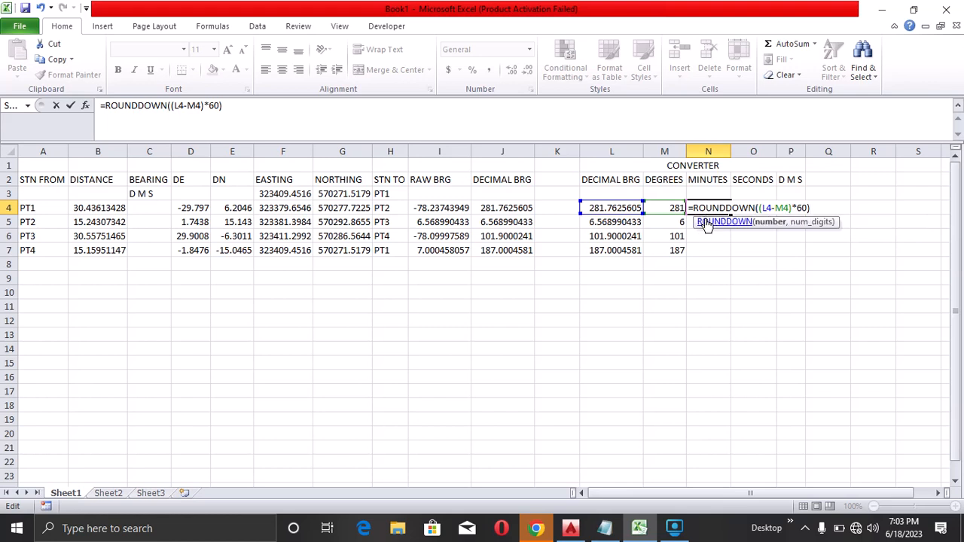
{"action": "type", "text": ",0"}
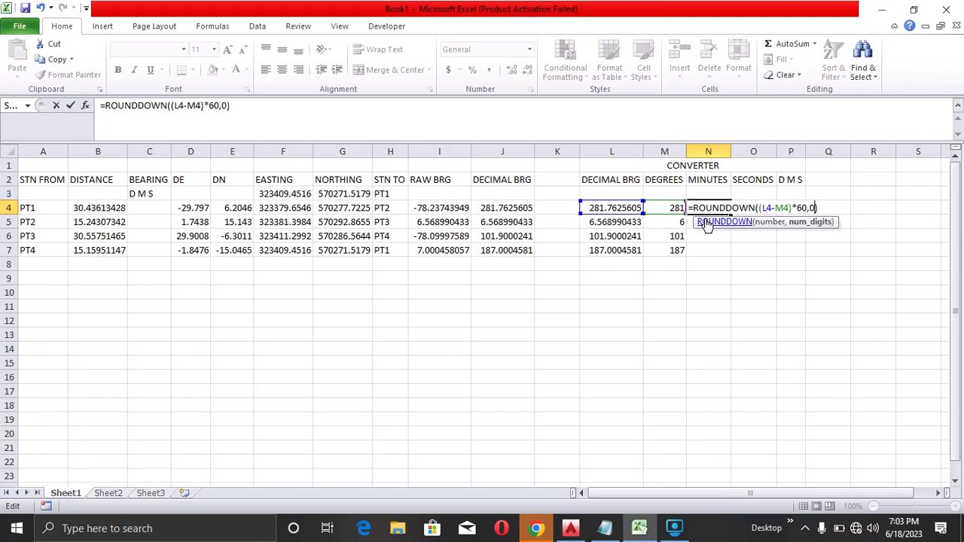
{"action": "key", "text": "Return"}
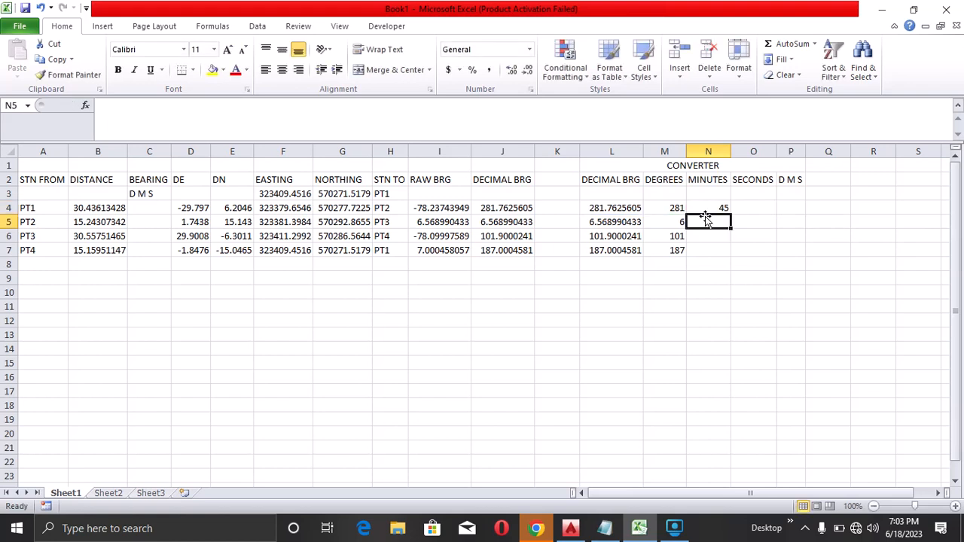
{"action": "left_click", "coordinate": [709, 207]}
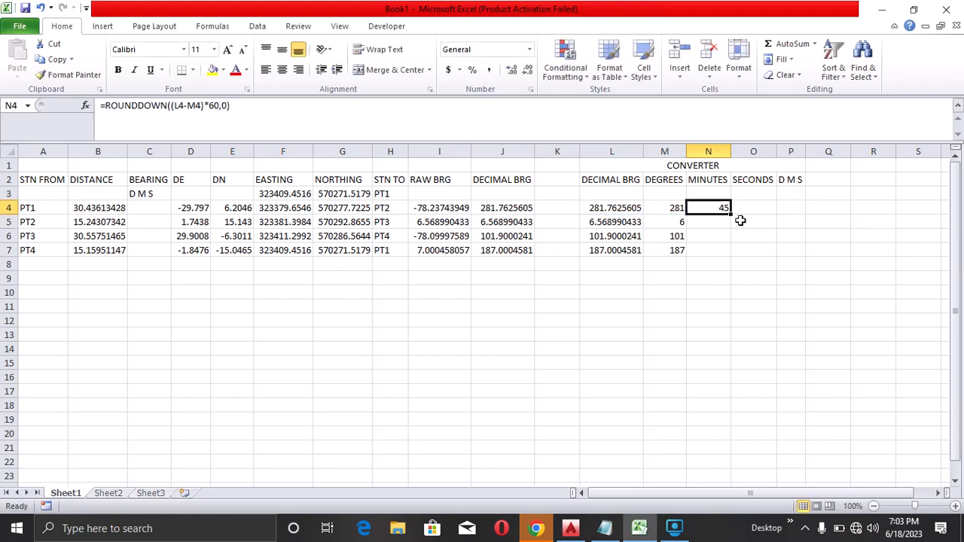
{"action": "left_click_drag", "start_coordinate": [730, 214], "coordinate": [729, 257]}
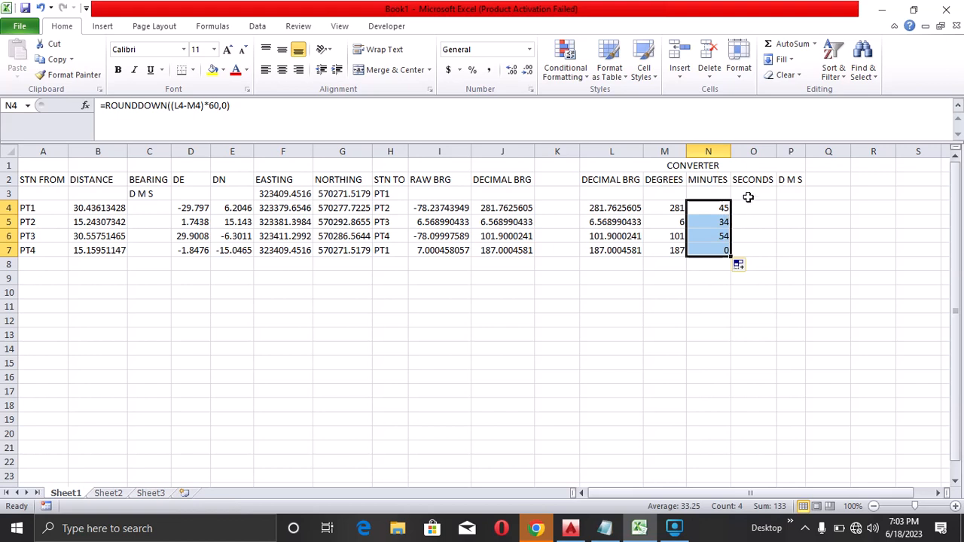
Compute seconds in O4 with the formula =((L4-M4)*3600)-(N4*60)
{"action": "left_click", "coordinate": [751, 206]}
{"action": "double_click", "coordinate": [752, 206]}
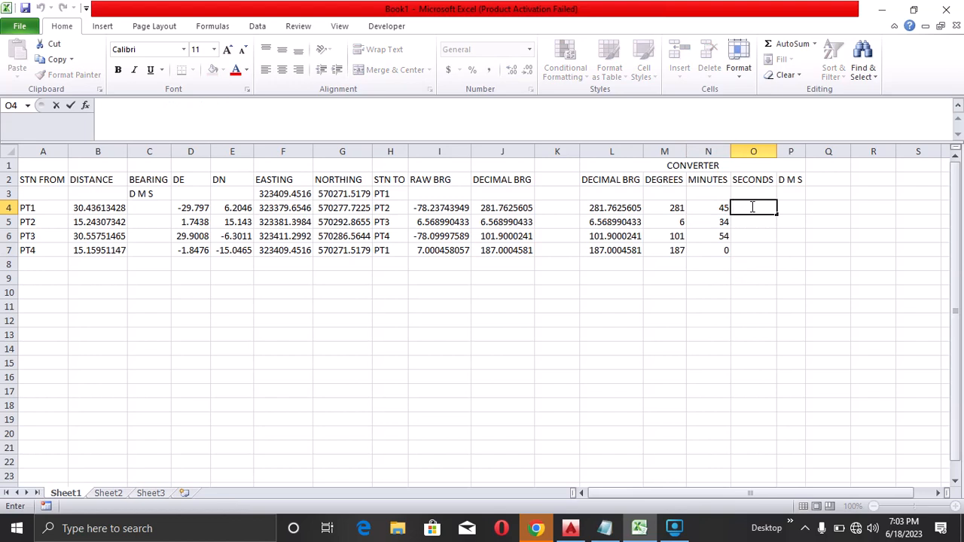
{"action": "type", "text": "="}
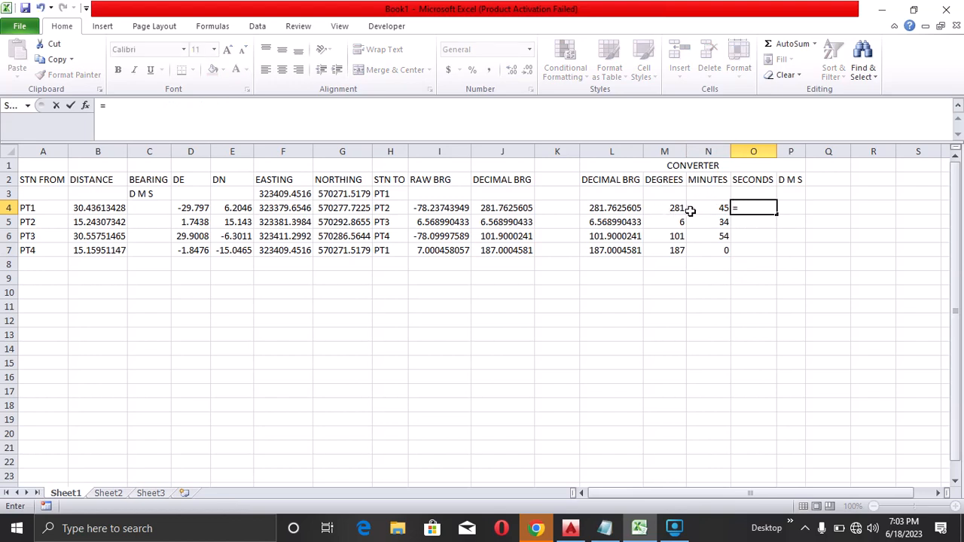
{"action": "type", "text": "(("}
{"action": "left_click", "coordinate": [615, 206]}
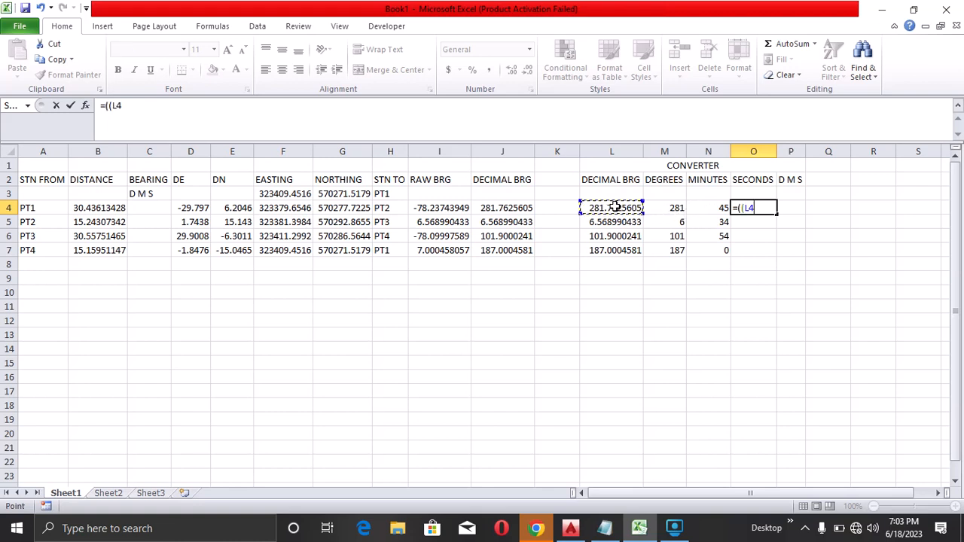
{"action": "type", "text": "-"}
{"action": "left_click", "coordinate": [667, 211]}
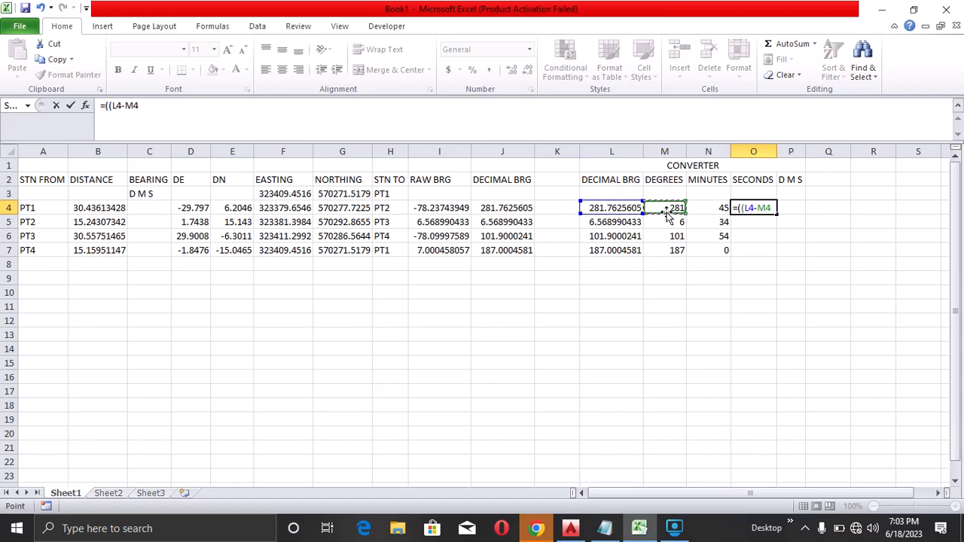
{"action": "type", "text": ")*360"}
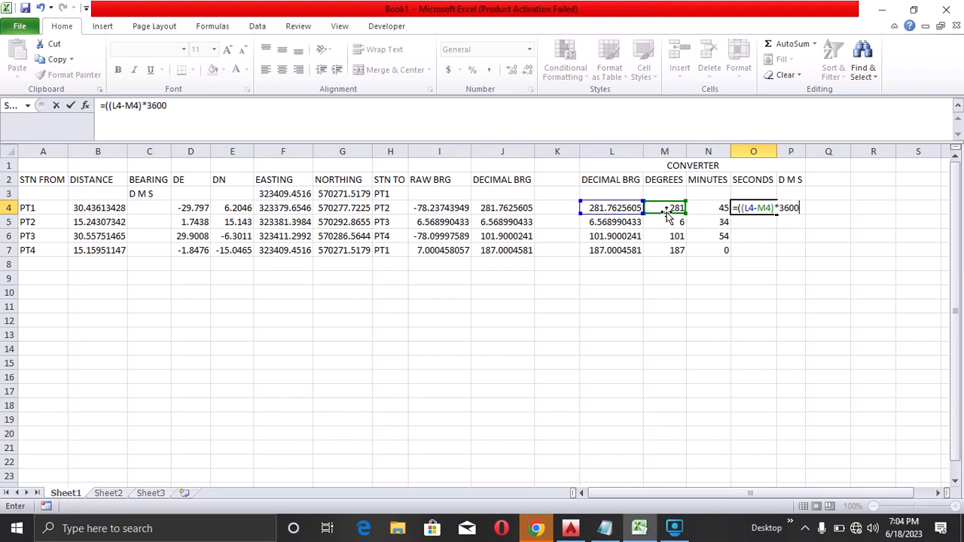
{"action": "type", "text": "0)"}
{"action": "type", "text": "-("}
{"action": "left_click", "coordinate": [691, 210]}
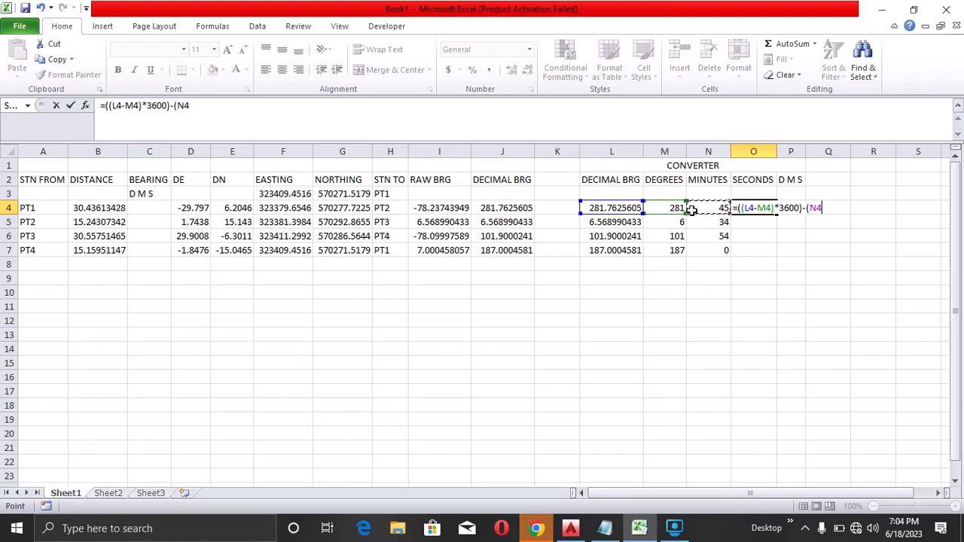
{"action": "type", "text": "*60"}
{"action": "key", "text": "Return"}
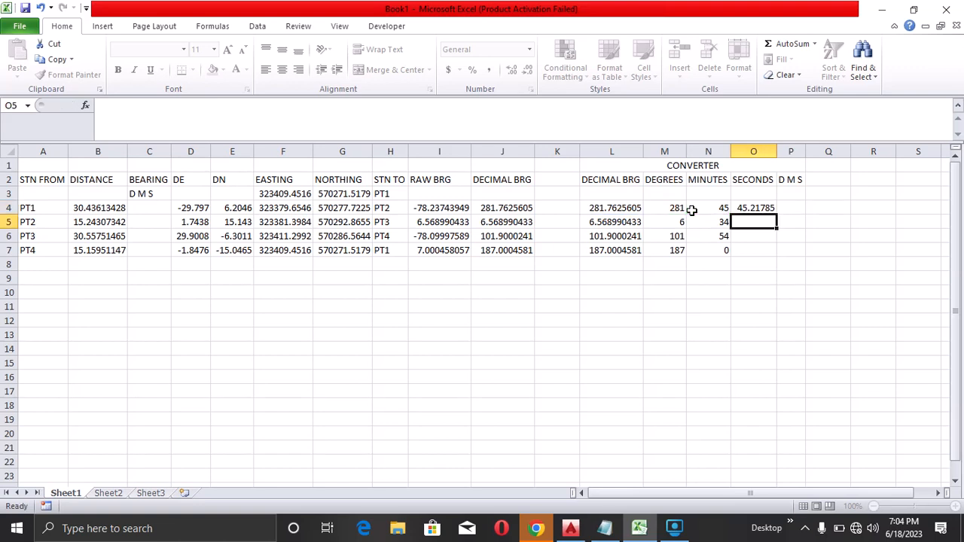
Wrap the seconds formula in ROUND with 0 digits and fill it down to row 7
{"action": "left_click", "coordinate": [742, 208]}
{"action": "double_click", "coordinate": [742, 208]}
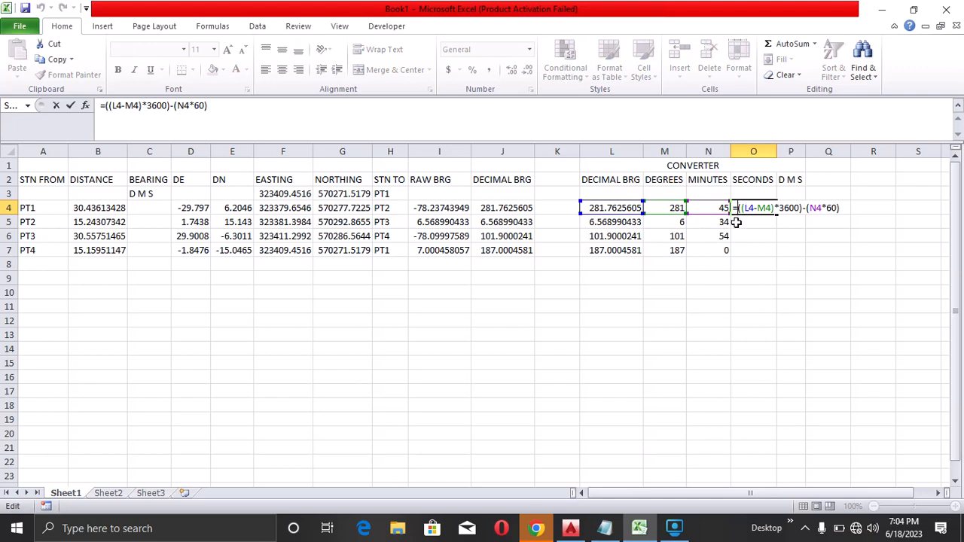
{"action": "type", "text": "ROUND("}
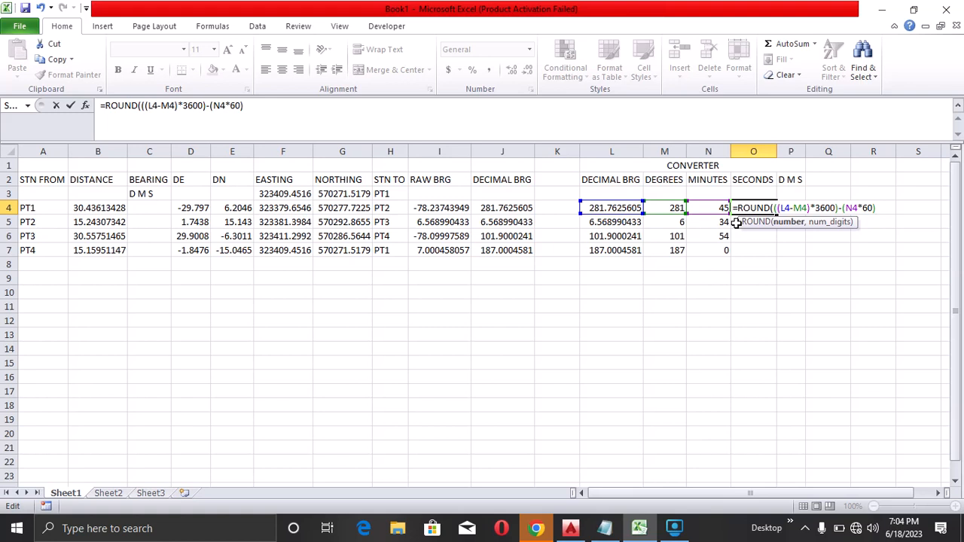
{"action": "type", "text": ",0"}
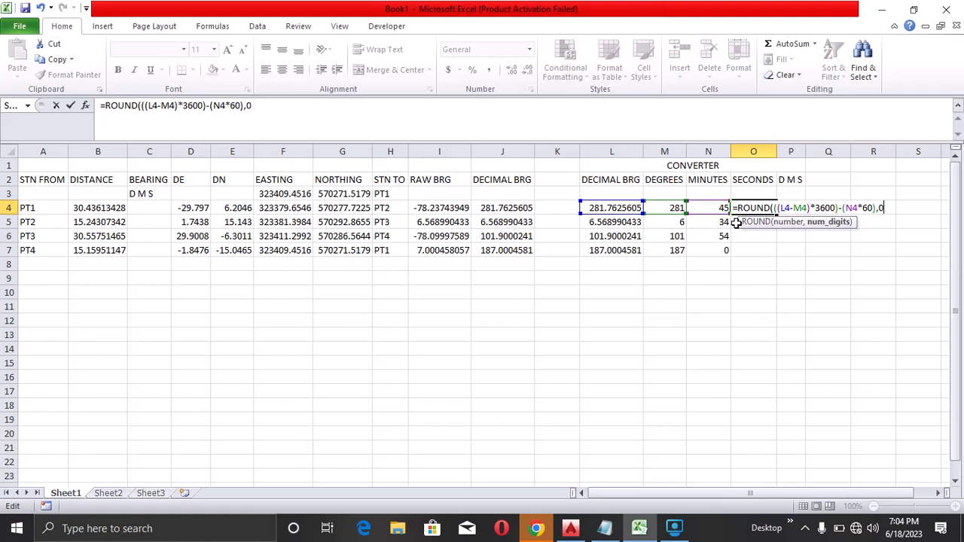
{"action": "key", "text": "Return"}
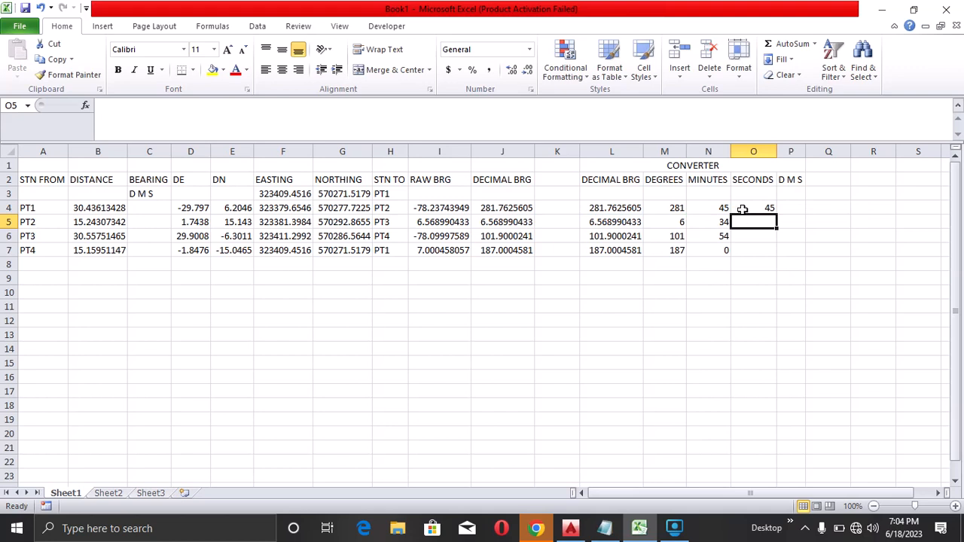
{"action": "left_click", "coordinate": [746, 209]}
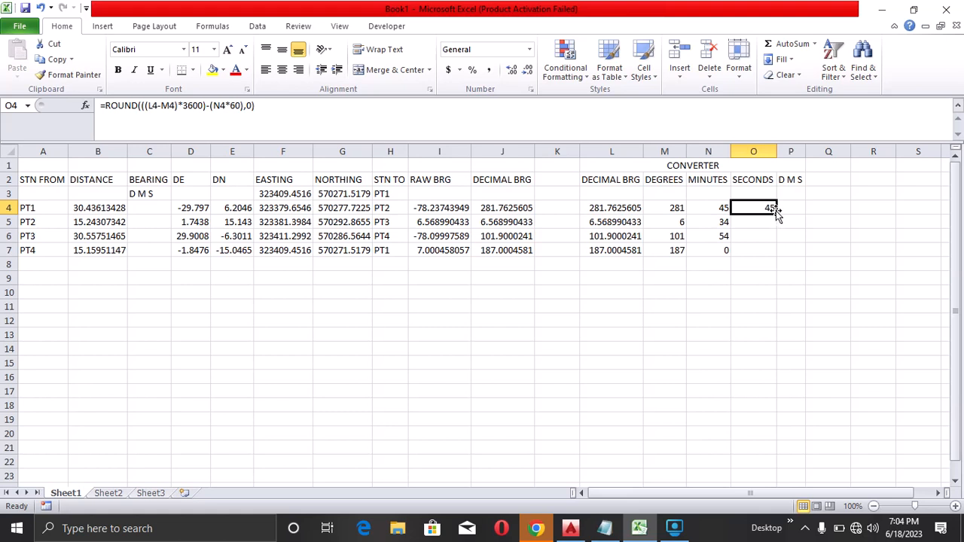
{"action": "left_click_drag", "start_coordinate": [777, 213], "coordinate": [776, 255]}
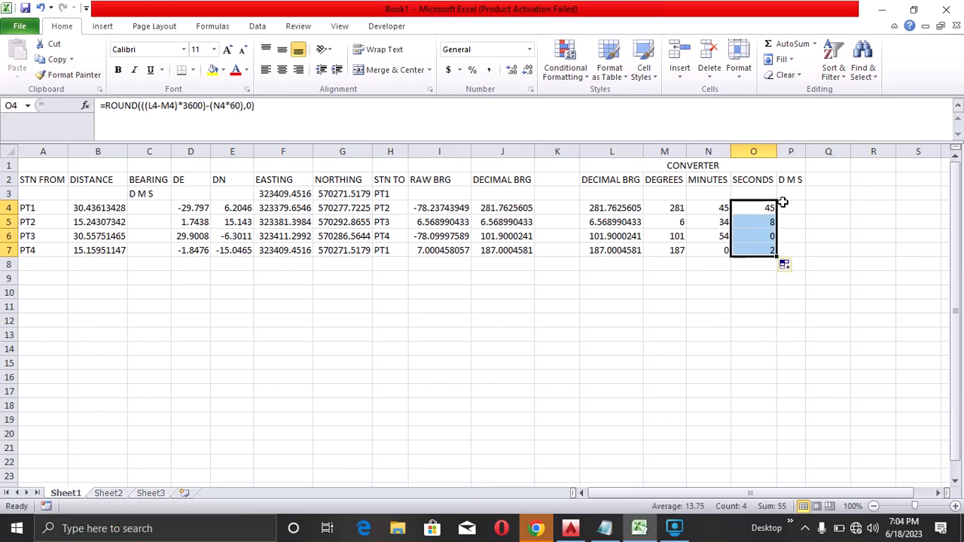
Start a CONCATENATE formula in P3 through the Function Arguments dialog, setting the first text argument to M4
{"action": "double_click", "coordinate": [790, 193]}
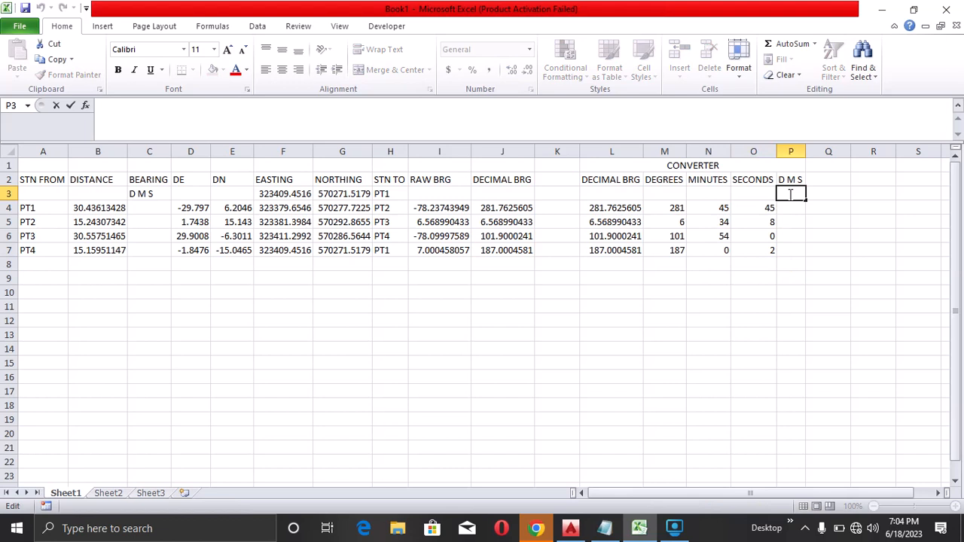
{"action": "type", "text": "=CO"}
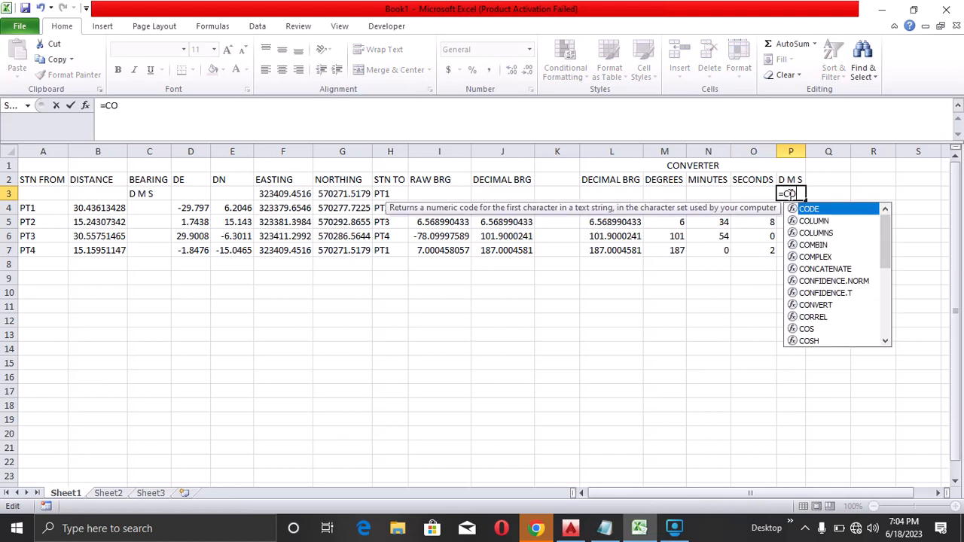
{"action": "type", "text": "NCATENATE("}
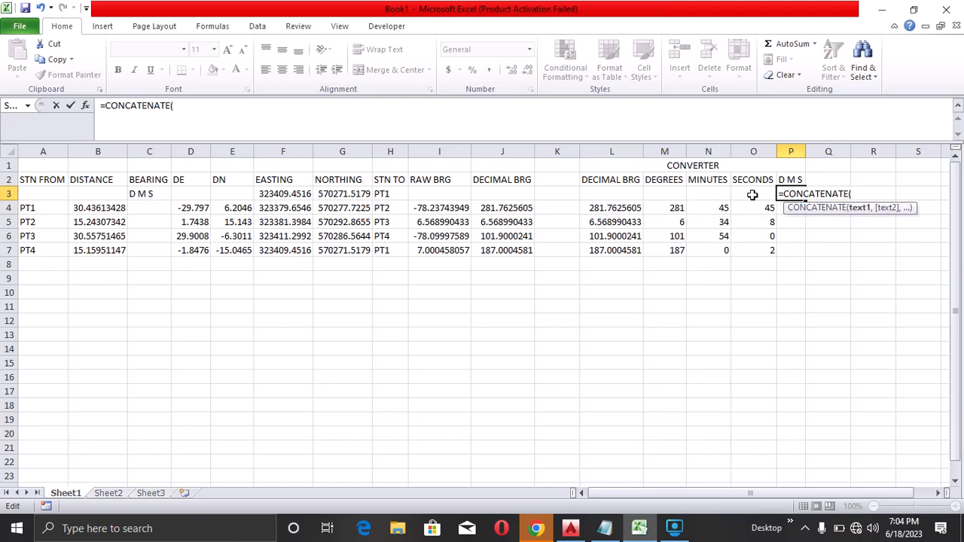
{"action": "left_click", "coordinate": [88, 107]}
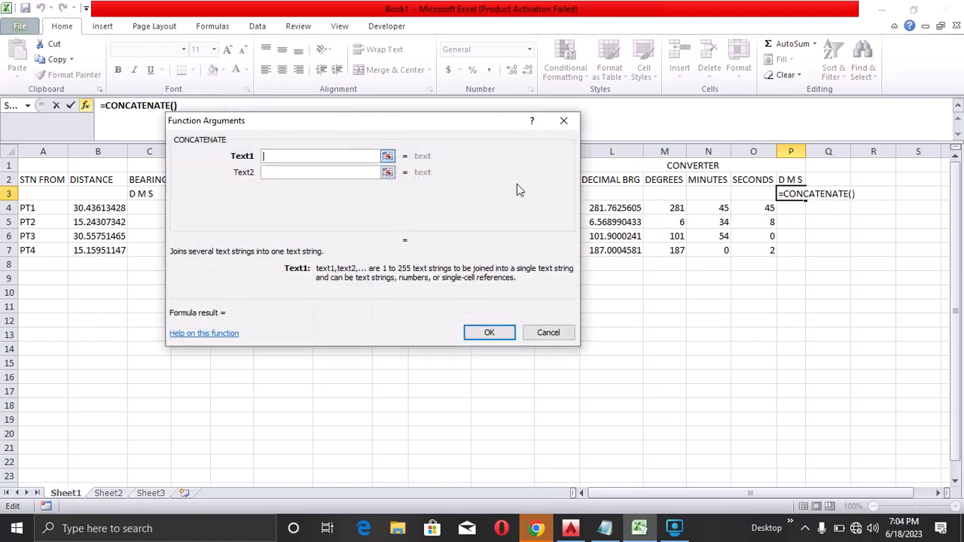
{"action": "left_click", "coordinate": [387, 156]}
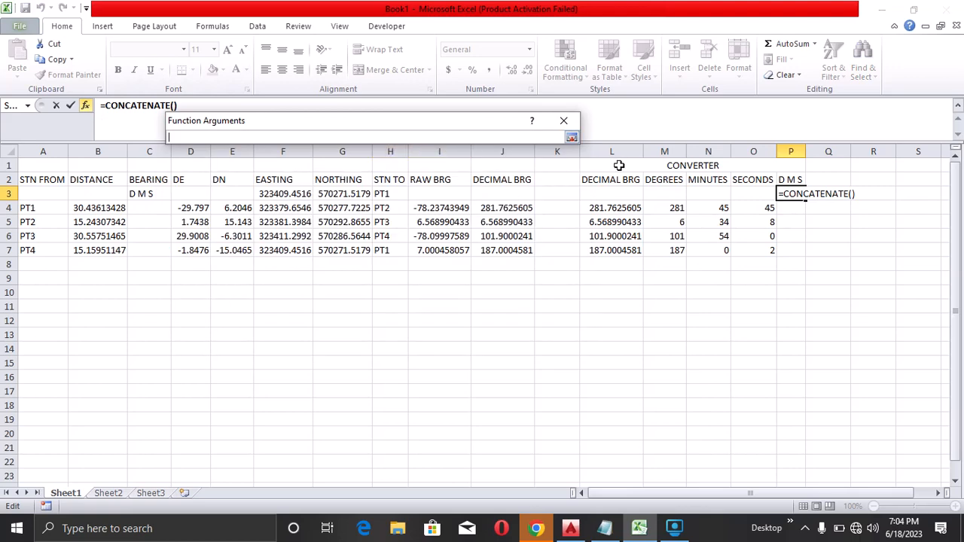
{"action": "left_click", "coordinate": [665, 209]}
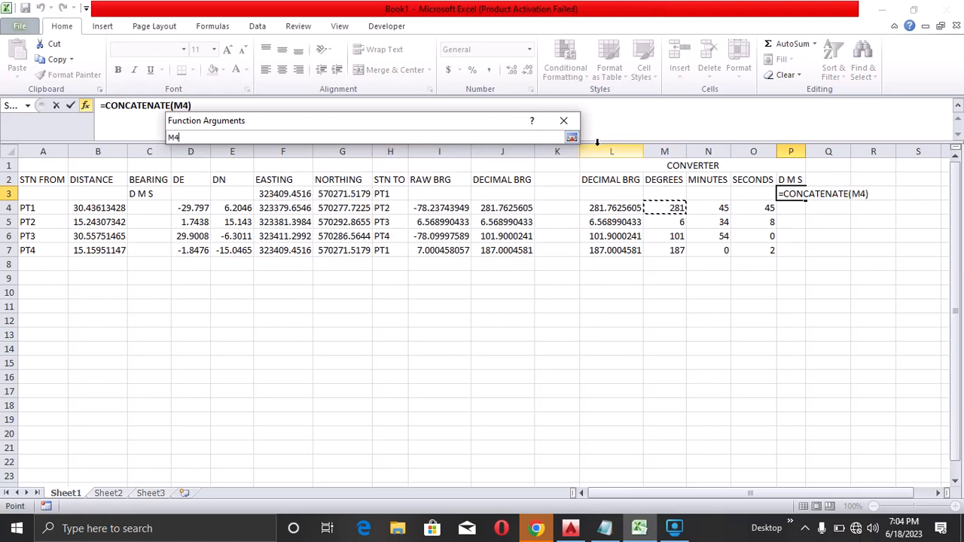
{"action": "left_click", "coordinate": [572, 137]}
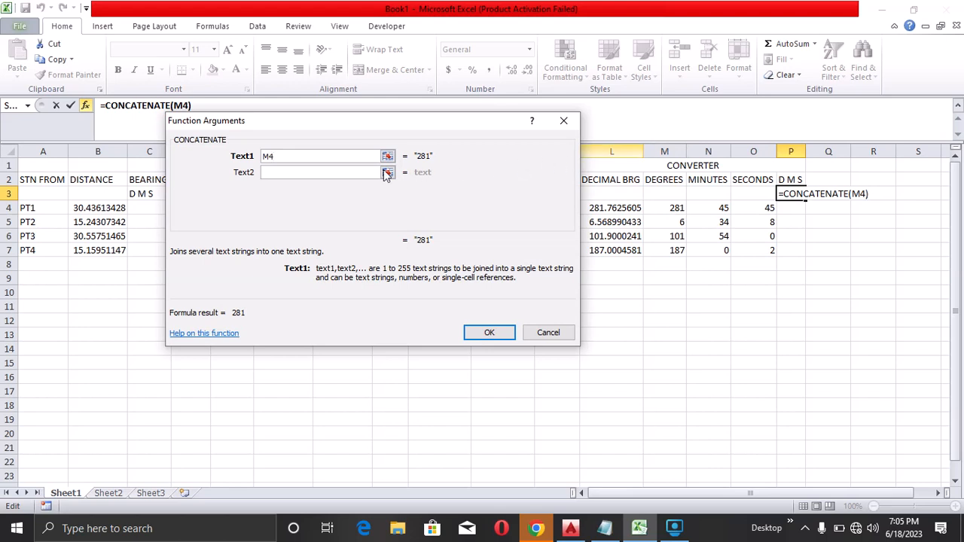
Set the CONCATENATE second text argument to CHAR(176) for the degree symbol
{"action": "left_click", "coordinate": [338, 172]}
{"action": "type", "text": "CHAR"}
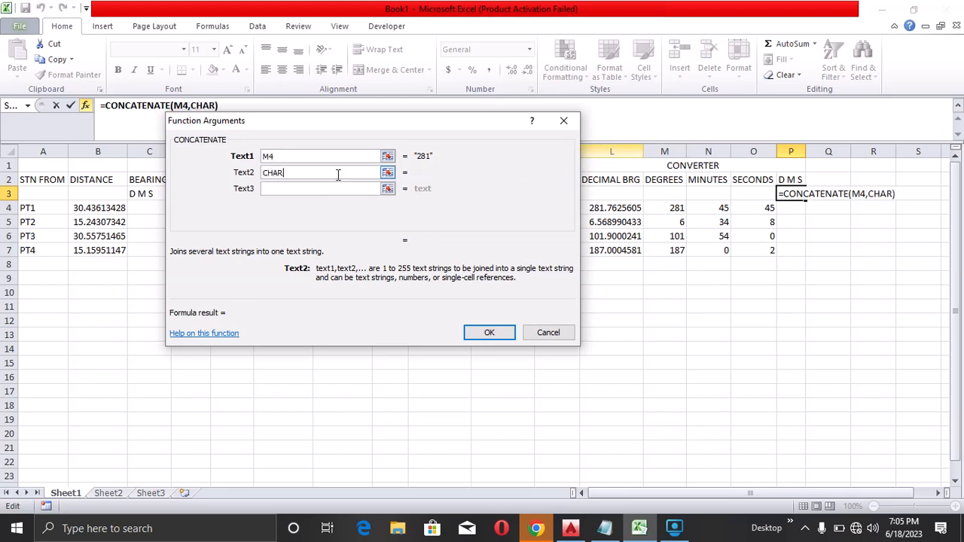
{"action": "type", "text": "(176)"}
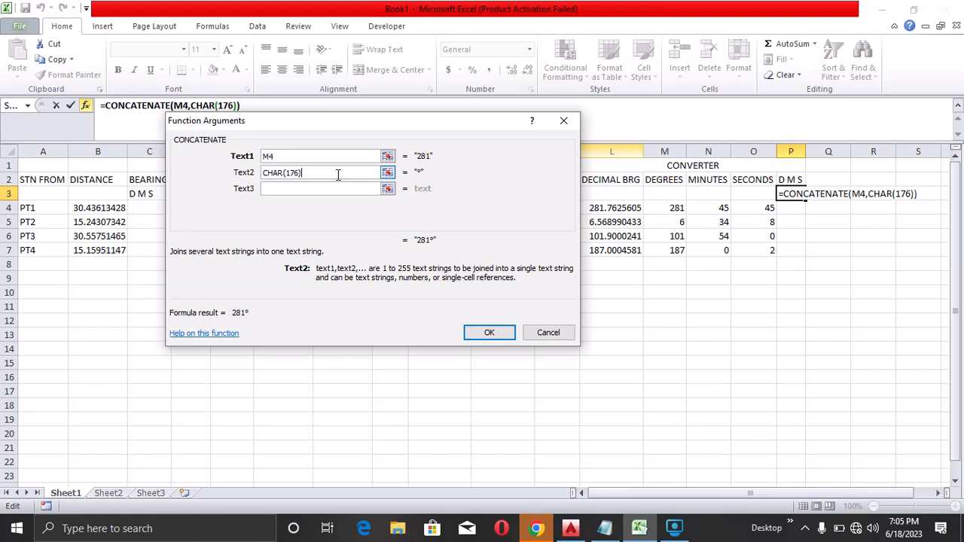
Add N4 as the third argument and an apostrophe minute mark as the fourth argument
{"action": "left_click", "coordinate": [375, 188]}
{"action": "left_click", "coordinate": [387, 189]}
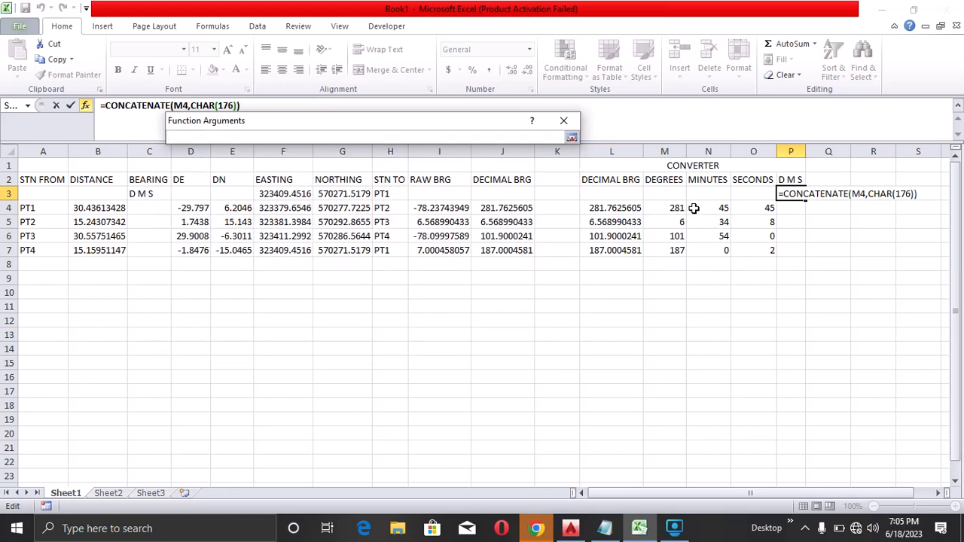
{"action": "left_click", "coordinate": [708, 207]}
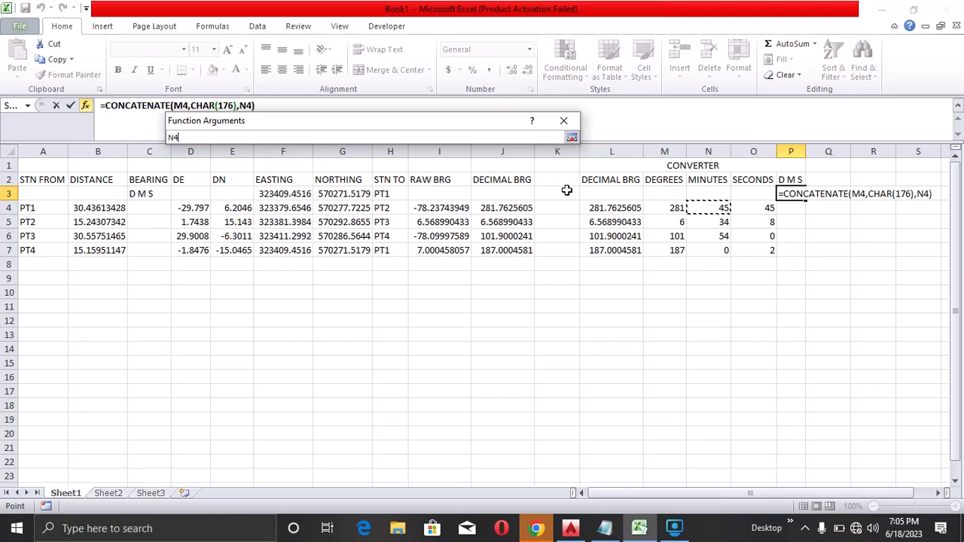
{"action": "left_click", "coordinate": [572, 137]}
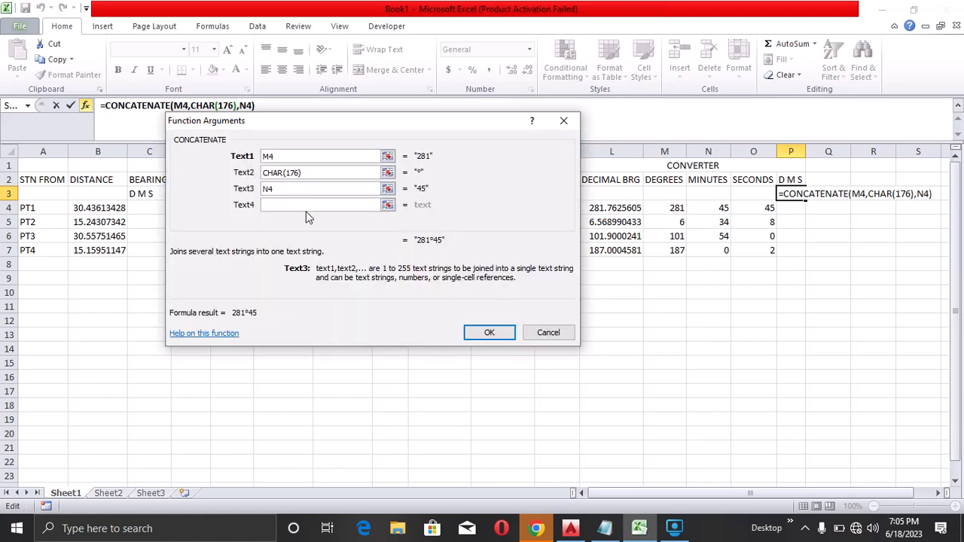
{"action": "left_click", "coordinate": [305, 205]}
{"action": "type", "text": "'"}
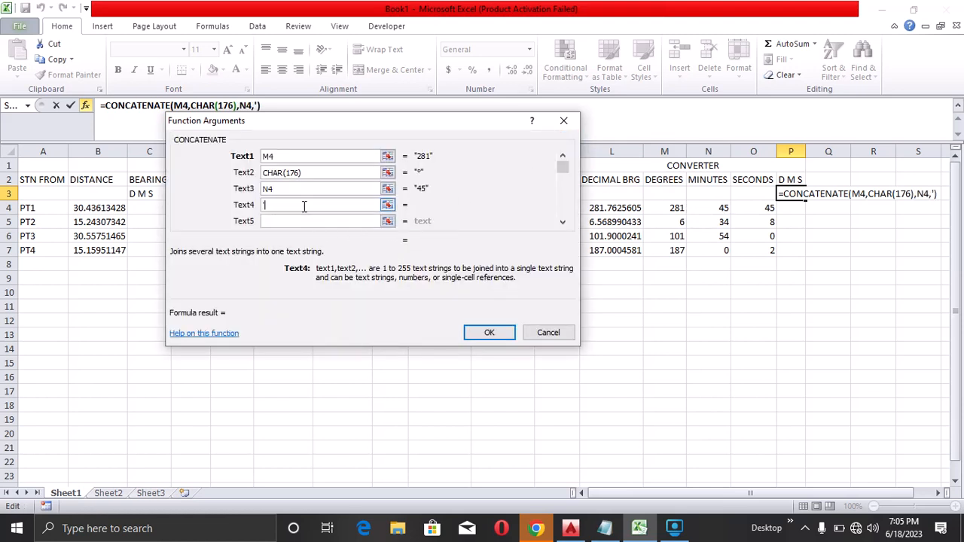
Add O4 and a double-quote seconds mark as the remaining arguments and finish the formula in P3
{"action": "left_click", "coordinate": [339, 220]}
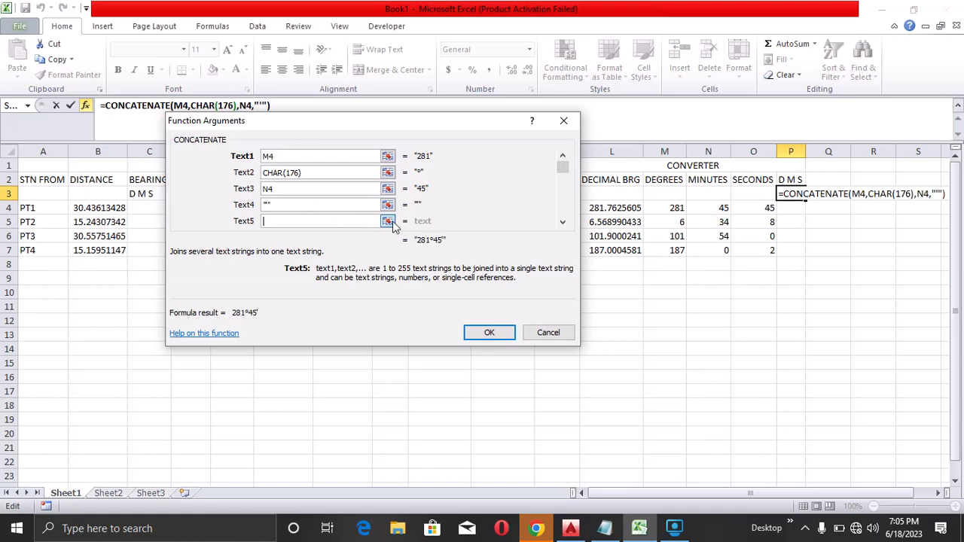
{"action": "left_click", "coordinate": [388, 221]}
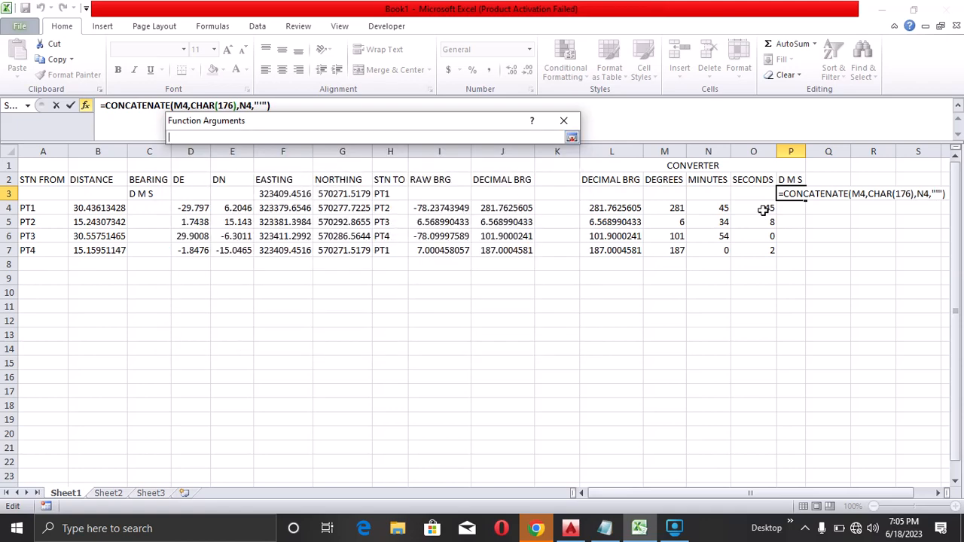
{"action": "left_click", "coordinate": [763, 211]}
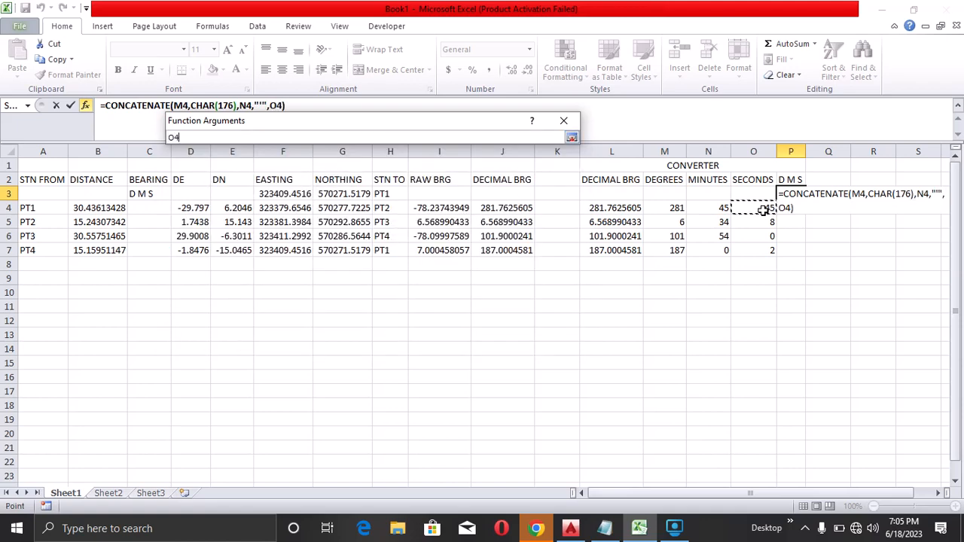
{"action": "left_click", "coordinate": [572, 138]}
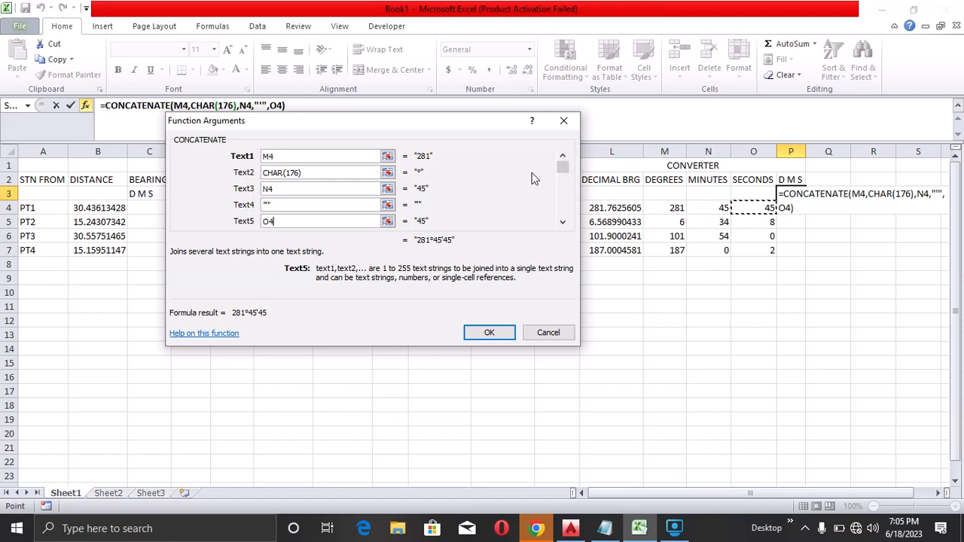
{"action": "left_click", "coordinate": [562, 221]}
{"action": "left_click", "coordinate": [562, 221]}
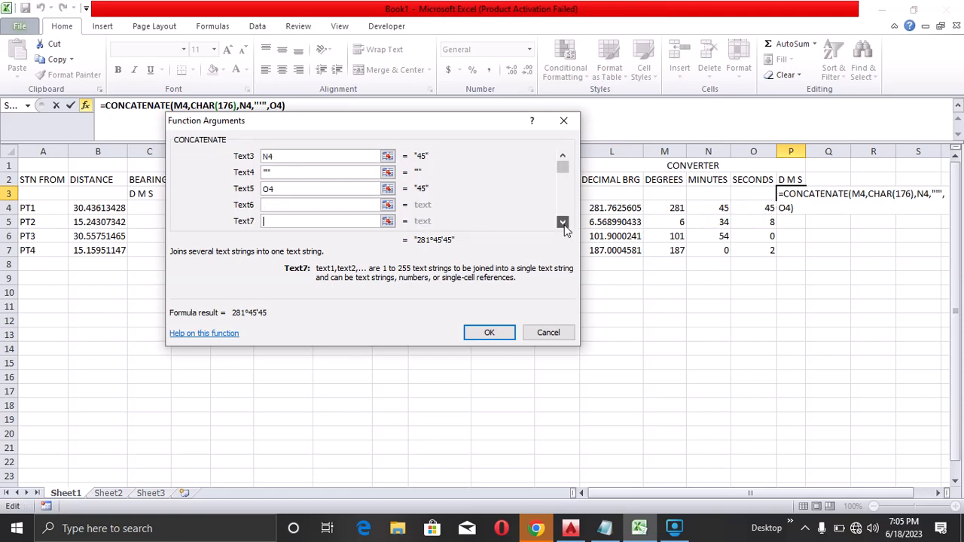
{"action": "left_click", "coordinate": [304, 205]}
{"action": "type", "text": "\""}
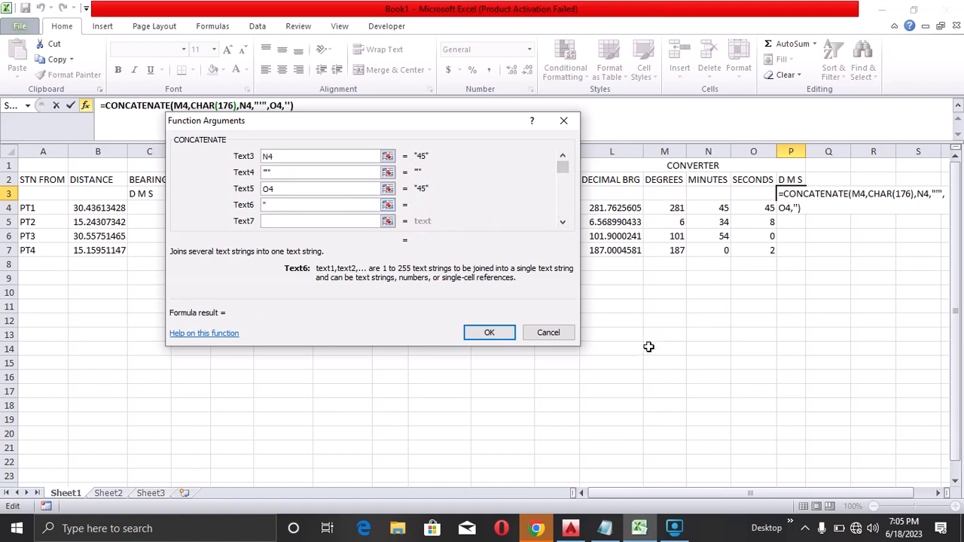
{"action": "left_click", "coordinate": [489, 333]}
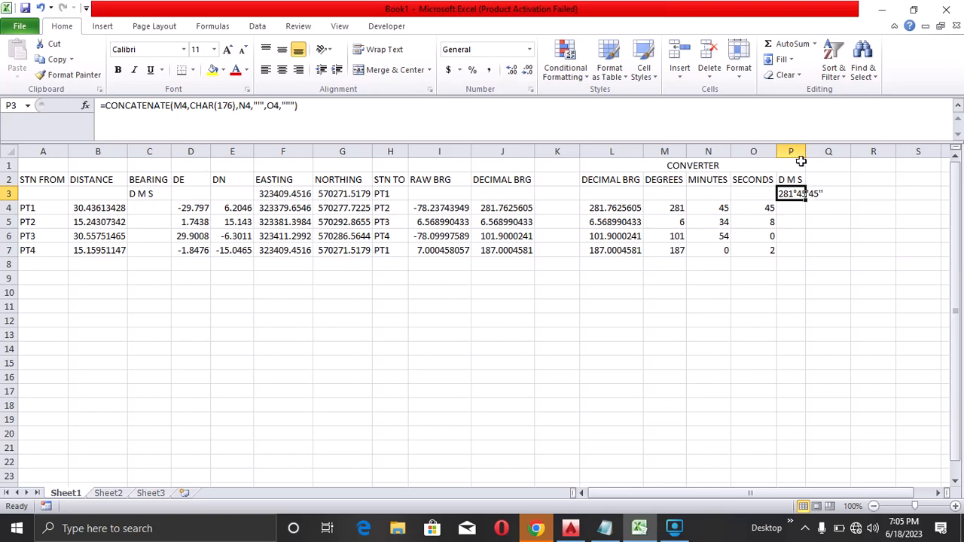
Autofit column P's width to fit the D M S text
{"action": "double_click", "coordinate": [806, 152]}
{"action": "left_click", "coordinate": [857, 264]}
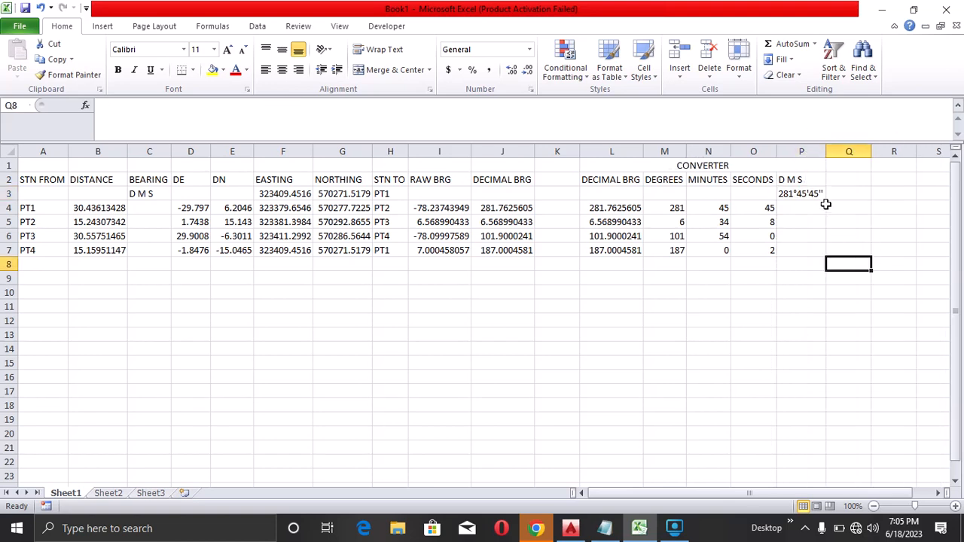
{"action": "left_click", "coordinate": [809, 194]}
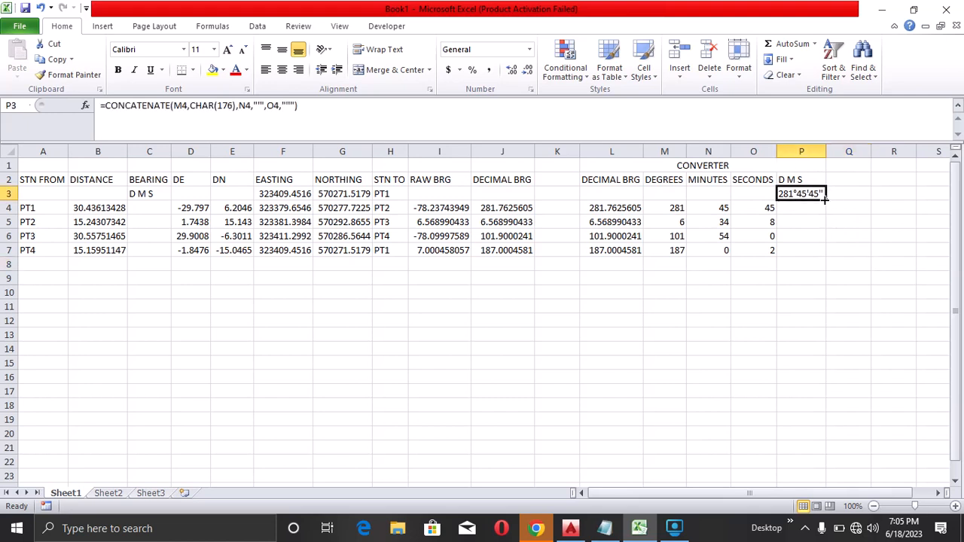
{"action": "left_click_drag", "start_coordinate": [826, 201], "coordinate": [829, 256]}
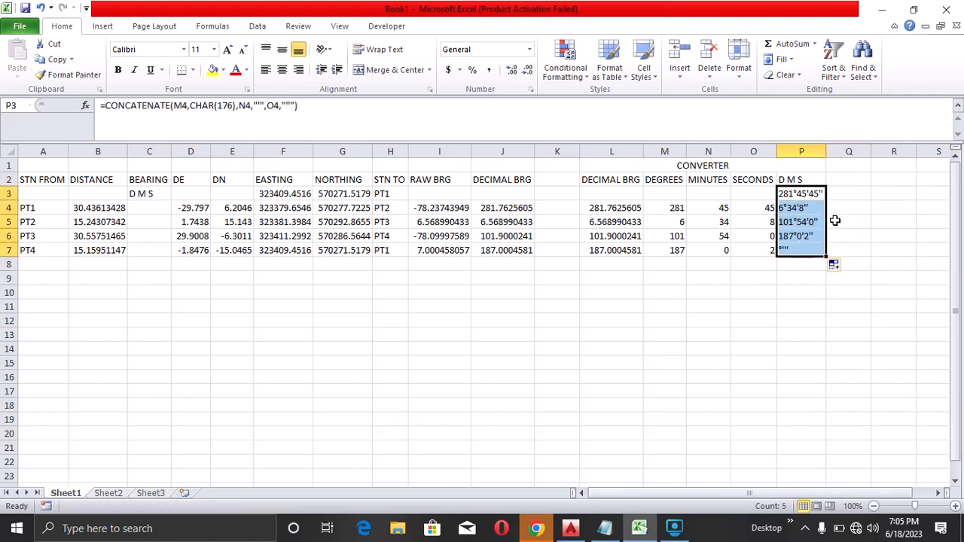
{"action": "key", "text": "ctrl+z"}
Move the CONCATENATE formula from P3 into P4 by copying its text, pasting it into P4, and clearing P3
{"action": "double_click", "coordinate": [802, 194]}
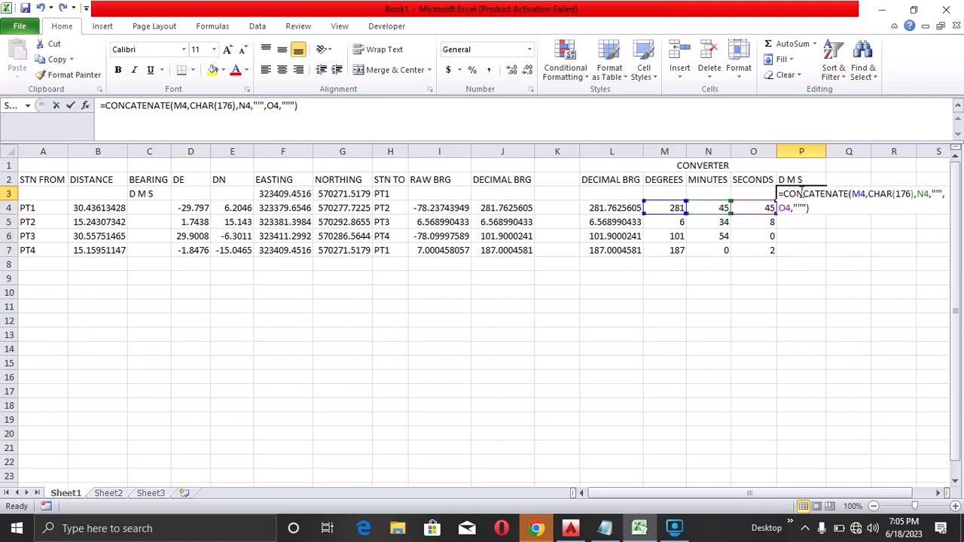
{"action": "left_click", "coordinate": [98, 106]}
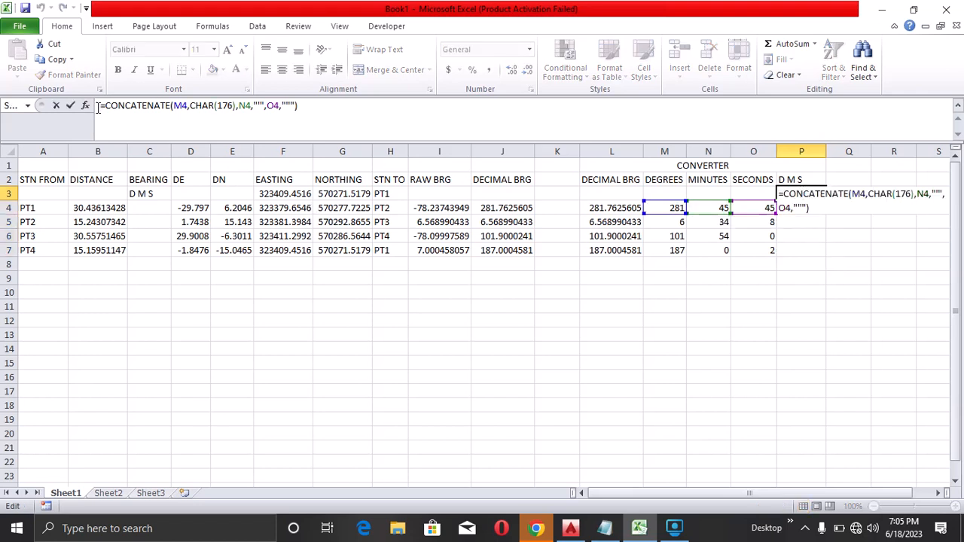
{"action": "left_click_drag", "start_coordinate": [98, 107], "coordinate": [294, 110]}
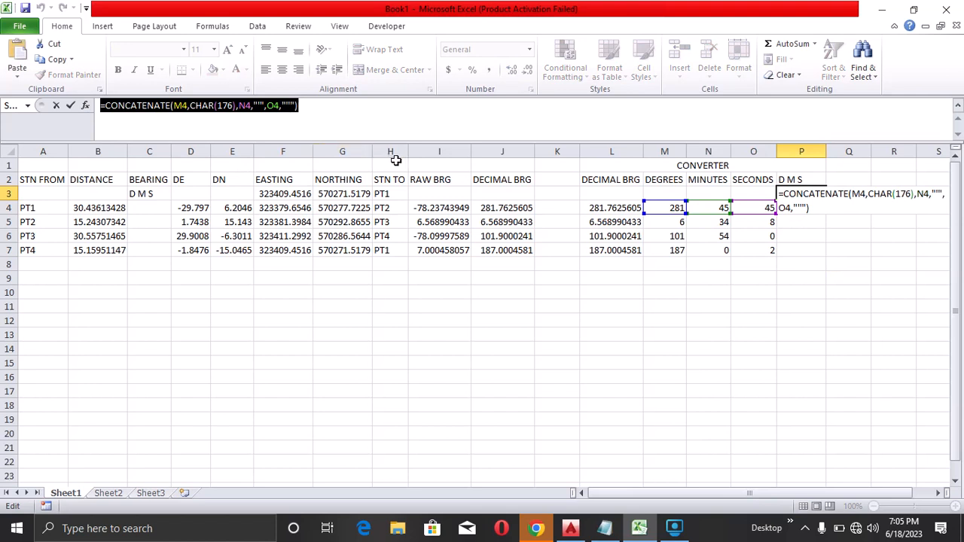
{"action": "type", "text": "="}
{"action": "left_click", "coordinate": [849, 221]}
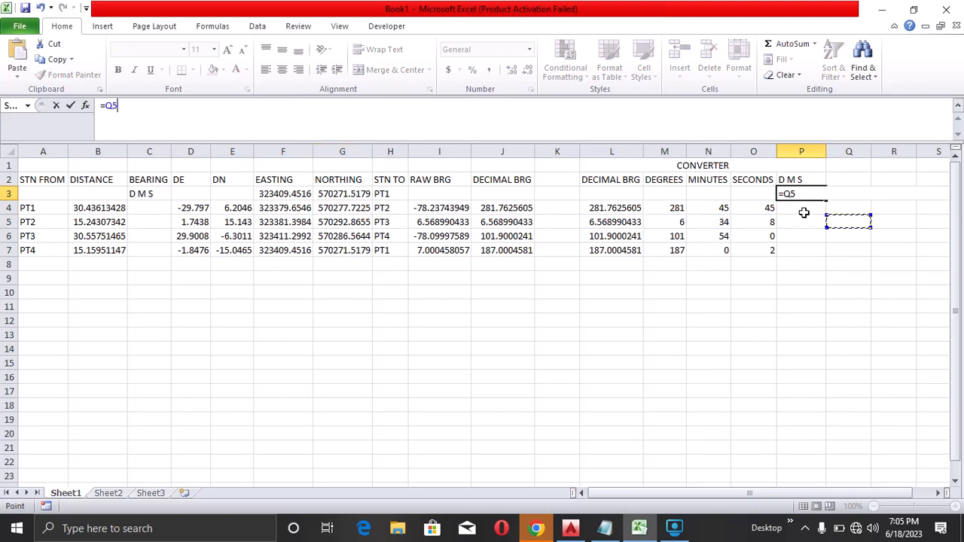
{"action": "left_click", "coordinate": [804, 212]}
{"action": "key", "text": "Escape"}
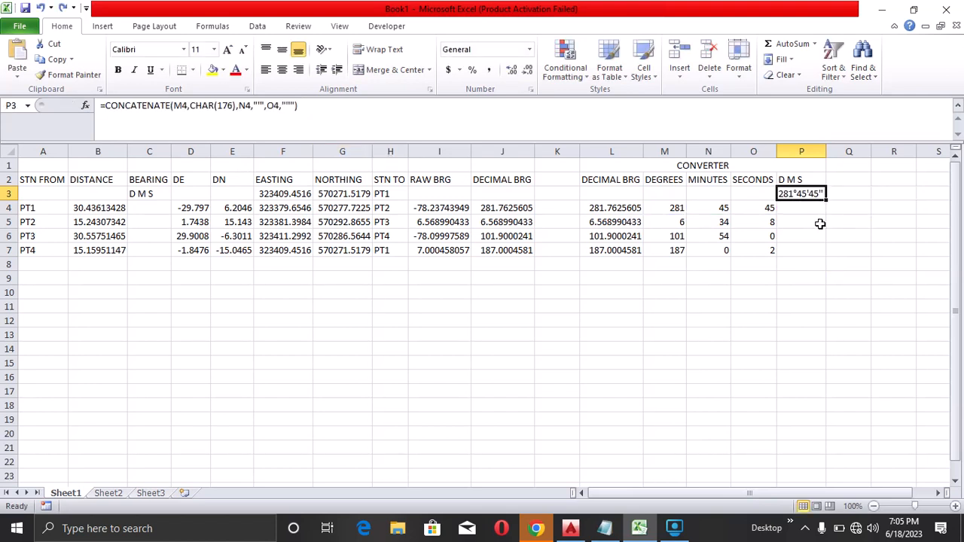
{"action": "double_click", "coordinate": [802, 210]}
{"action": "key", "text": "ctrl+v"}
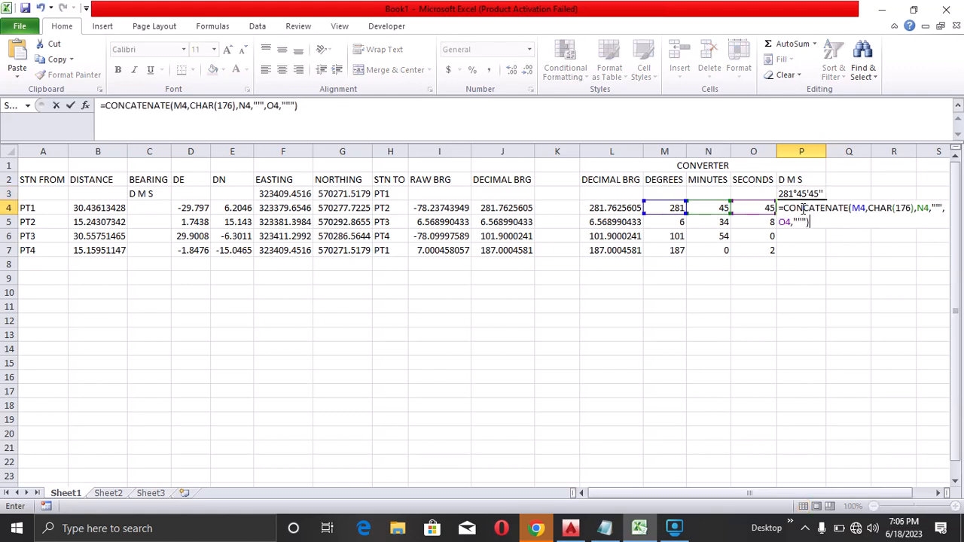
{"action": "key", "text": "Return"}
{"action": "left_click", "coordinate": [807, 195]}
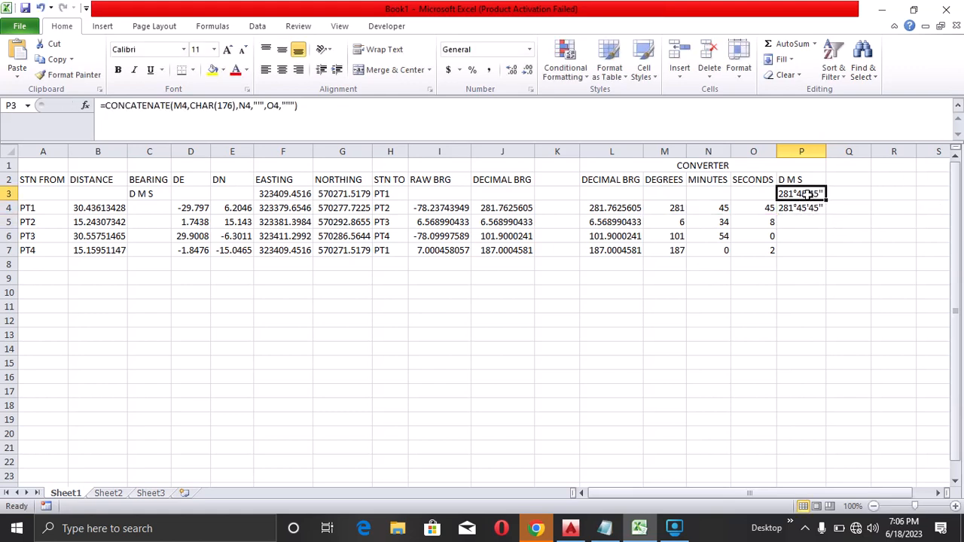
{"action": "key", "text": "Delete"}
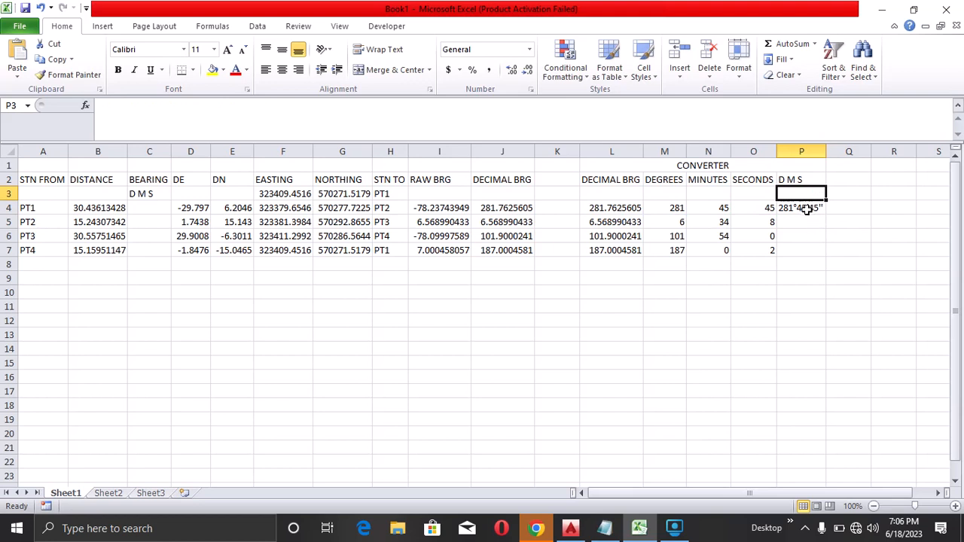
Fill the D M S formula in P4 down to row 7
{"action": "left_click", "coordinate": [805, 209]}
{"action": "left_click_drag", "start_coordinate": [826, 214], "coordinate": [856, 245]}
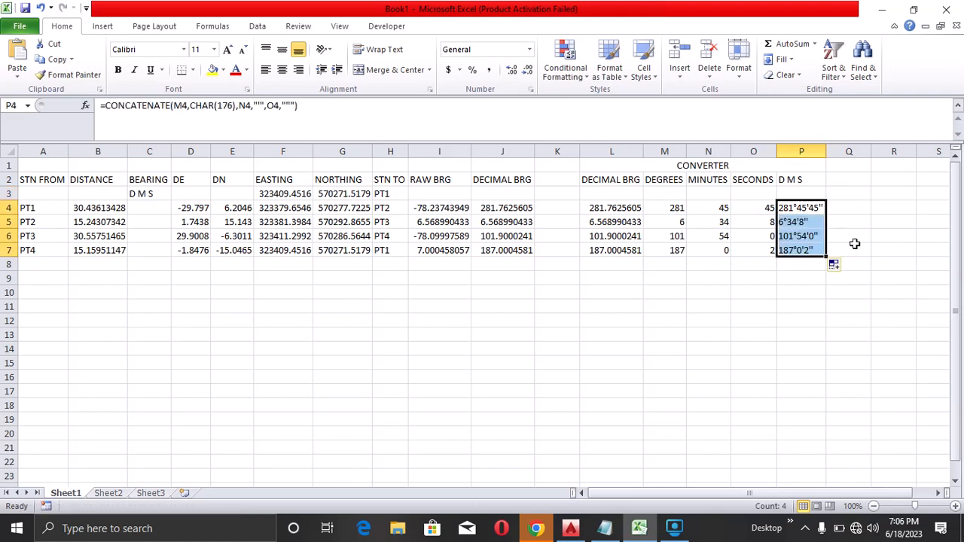
{"action": "left_click", "coordinate": [856, 248]}
Copy P4:P7 and paste them as values into the BEARING column from C4 to C7
{"action": "left_click_drag", "start_coordinate": [804, 208], "coordinate": [804, 248]}
{"action": "right_click", "coordinate": [803, 236]}
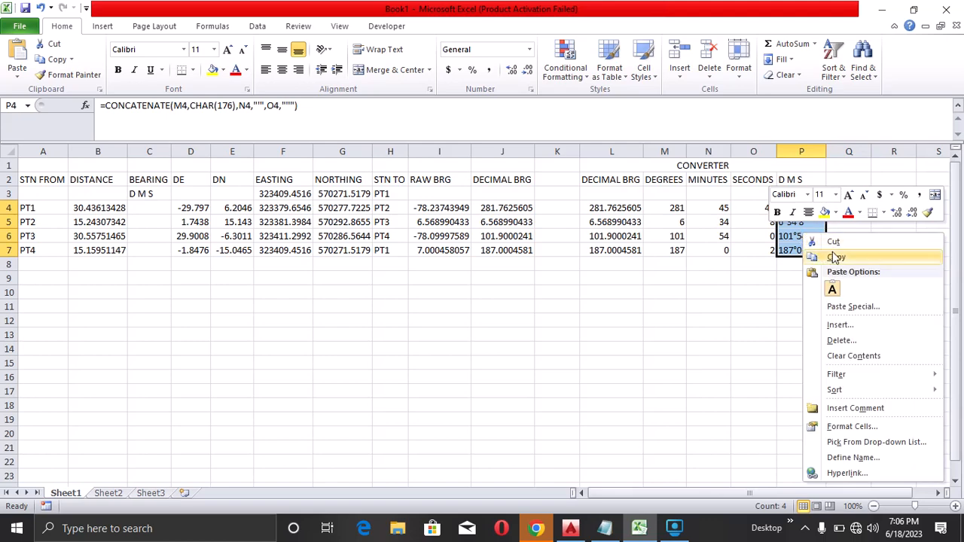
{"action": "left_click", "coordinate": [828, 257]}
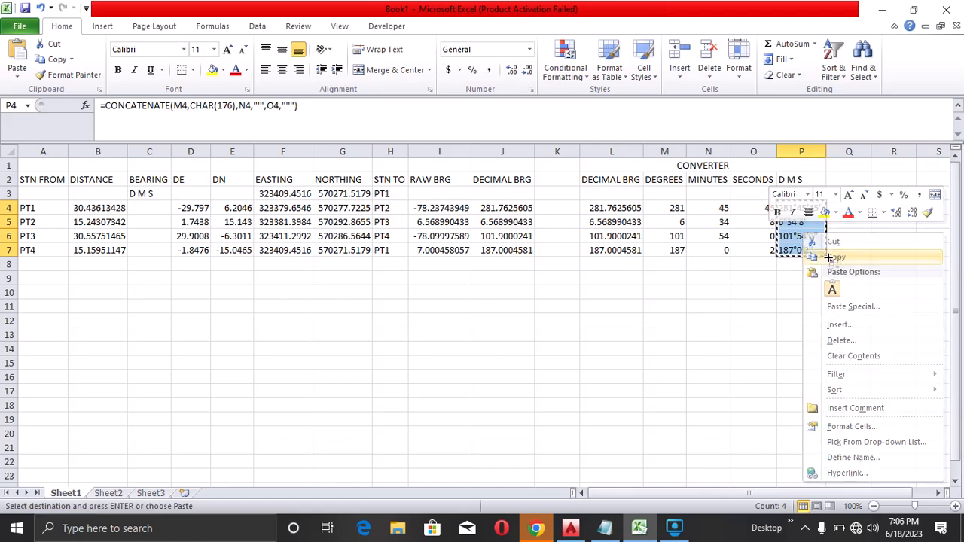
{"action": "left_click", "coordinate": [138, 208]}
{"action": "right_click", "coordinate": [141, 206]}
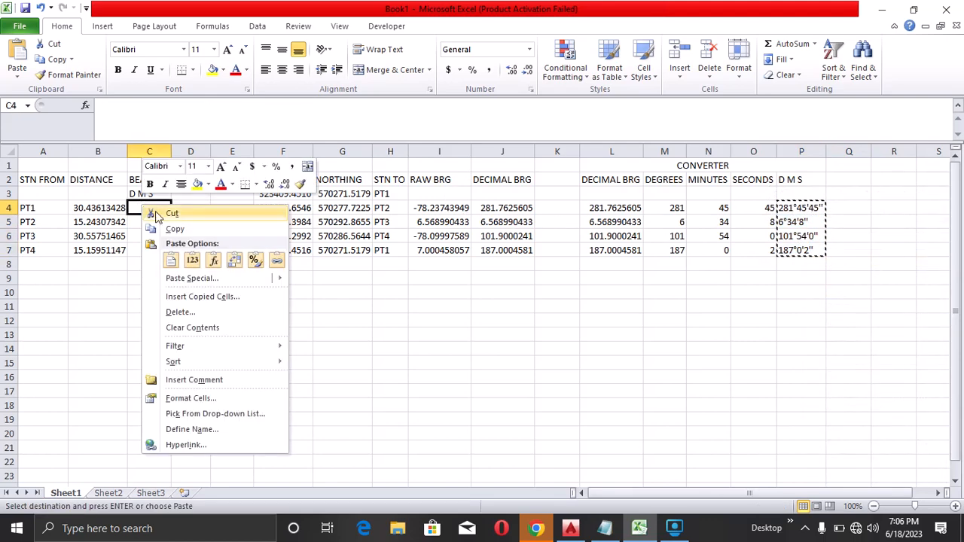
{"action": "left_click", "coordinate": [192, 260]}
{"action": "left_click", "coordinate": [197, 268]}
{"action": "key", "text": "Escape"}
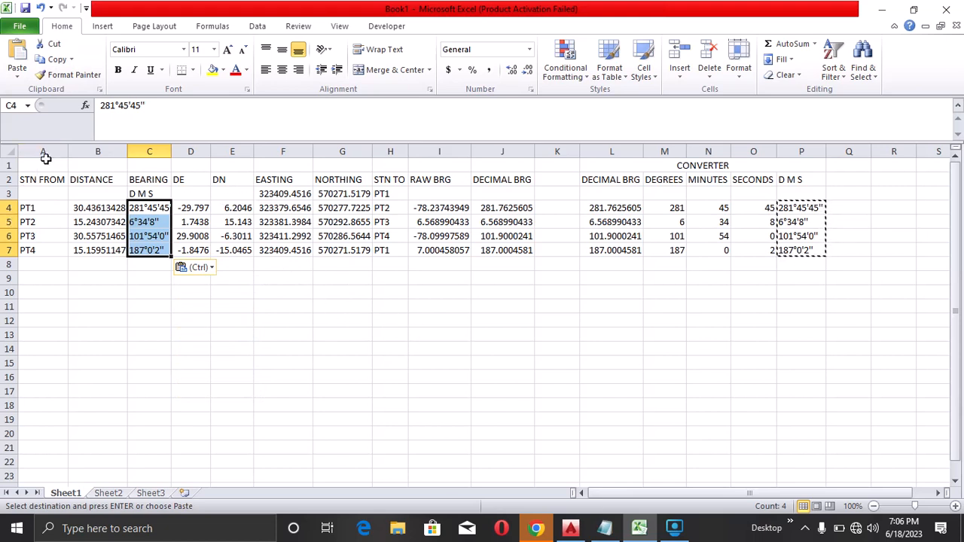
Merge and center A1:J1 and enter the title BACK COMPUTATION PROGRAM
{"action": "left_click_drag", "start_coordinate": [46, 164], "coordinate": [518, 166]}
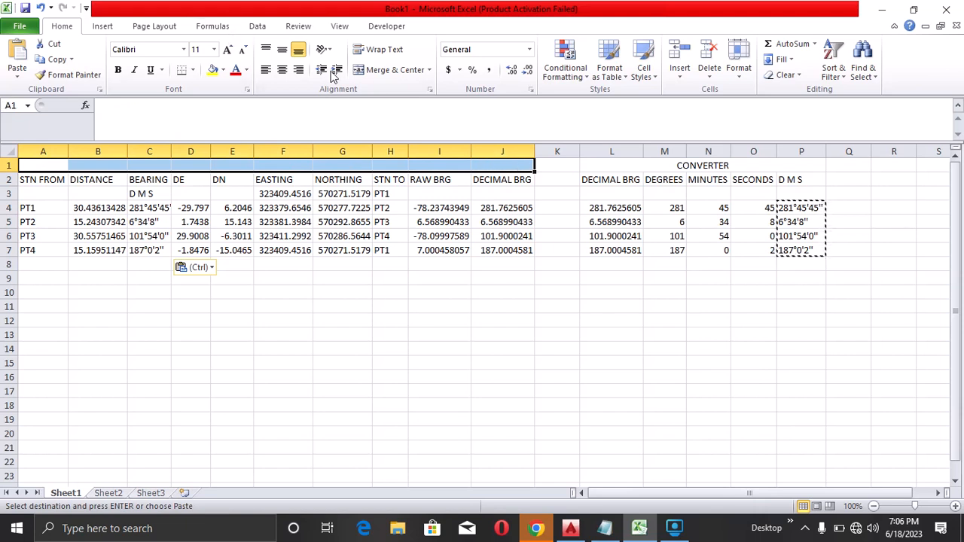
{"action": "left_click", "coordinate": [393, 70]}
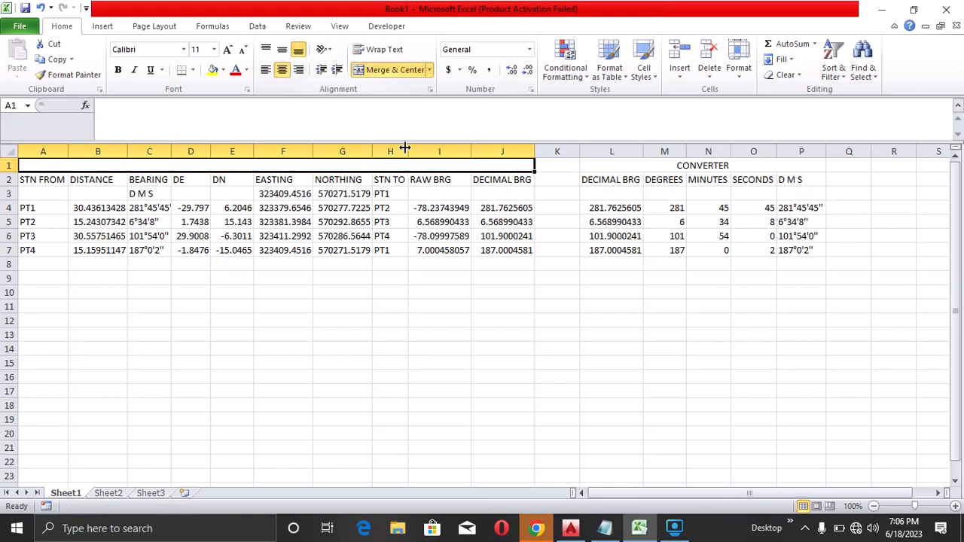
{"action": "type", "text": "BACK"}
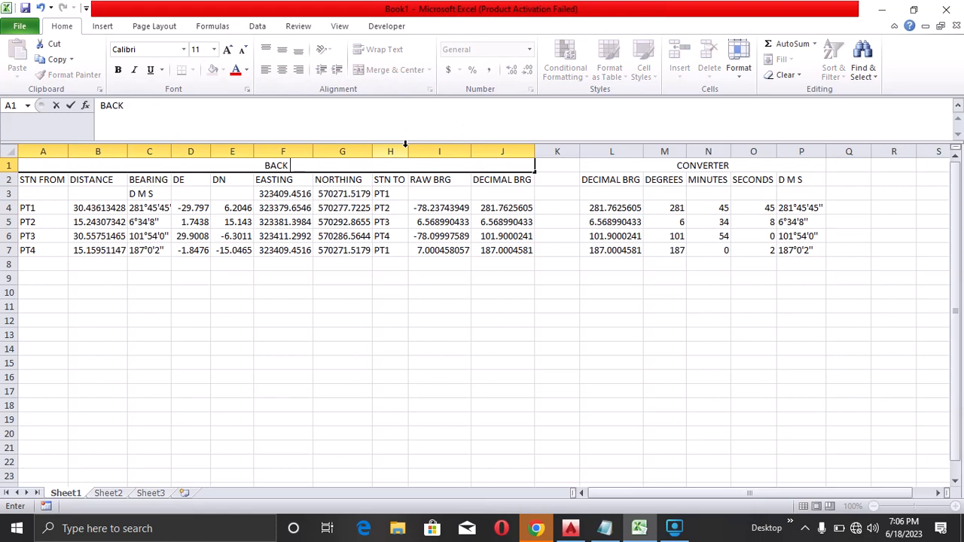
{"action": "type", "text": " COMPUTATION"}
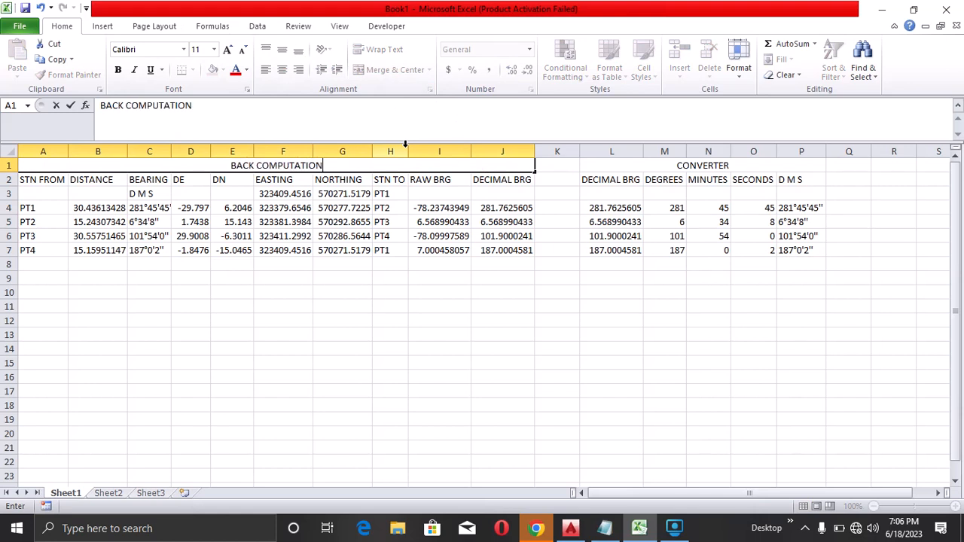
{"action": "type", "text": " PROGRAM"}
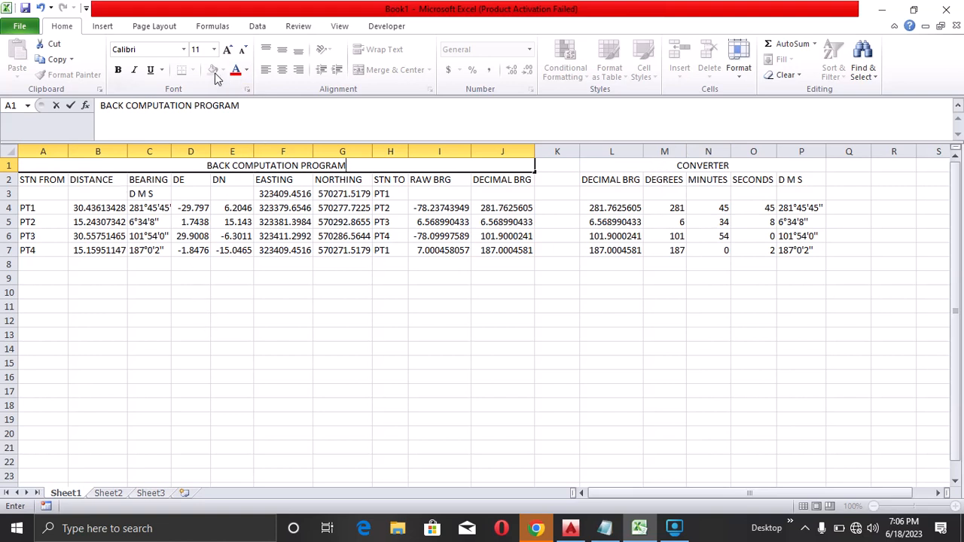
{"action": "left_click", "coordinate": [296, 249]}
{"action": "left_click", "coordinate": [294, 165]}
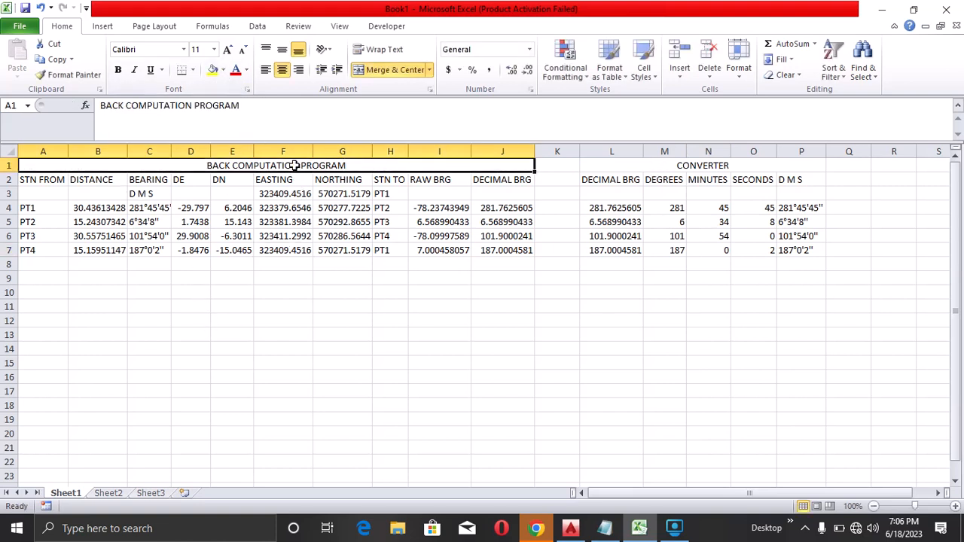
Fill the merged title row green and the column header row A2:J2 light green
{"action": "left_click", "coordinate": [223, 69]}
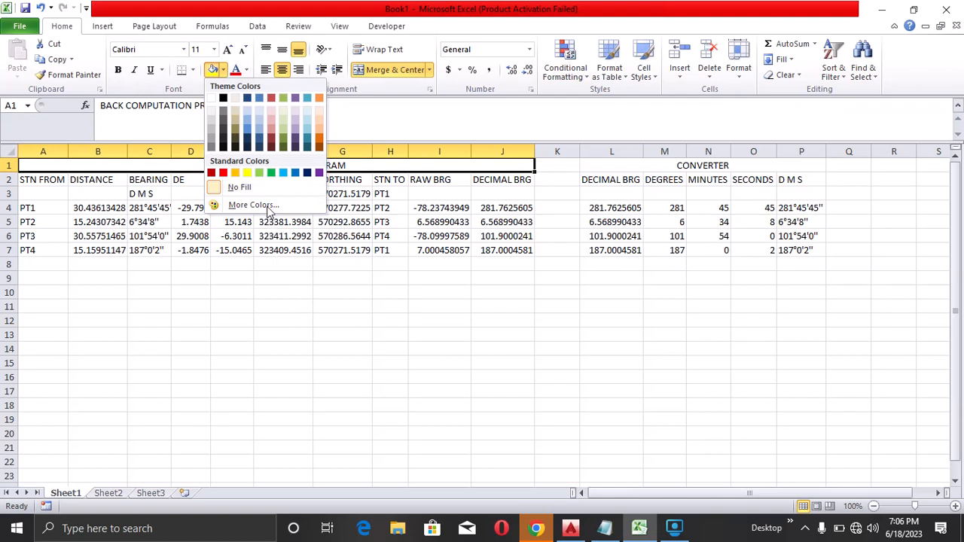
{"action": "left_click", "coordinate": [271, 173]}
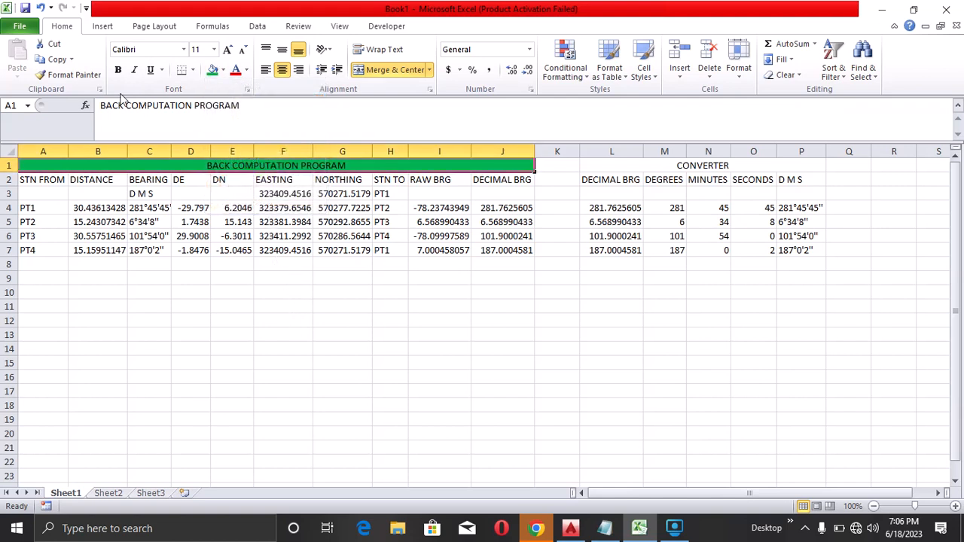
{"action": "left_click_drag", "start_coordinate": [46, 177], "coordinate": [501, 179]}
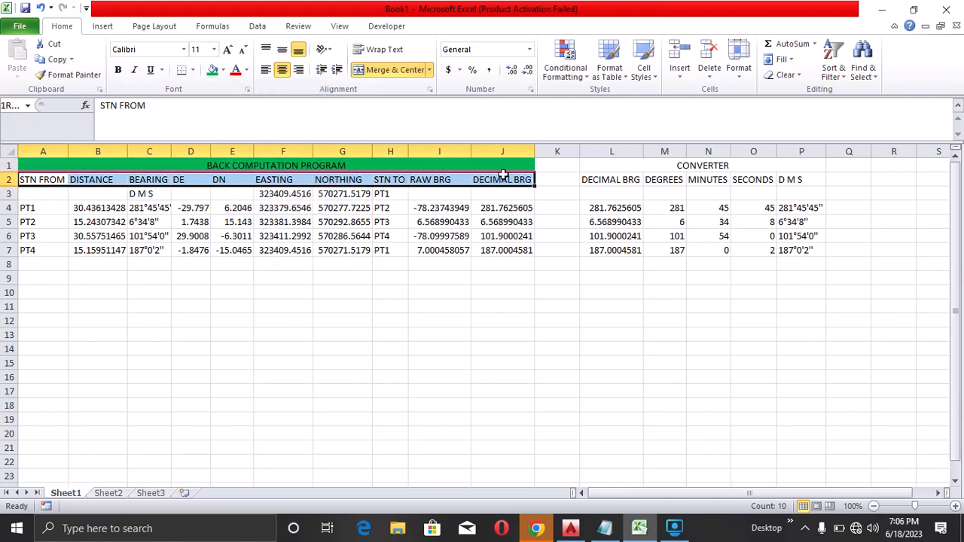
{"action": "left_click", "coordinate": [224, 70]}
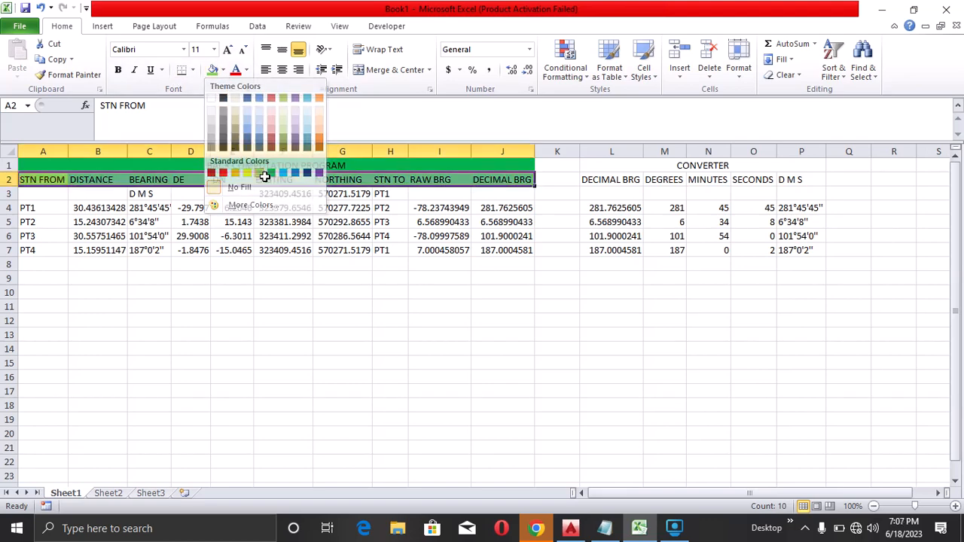
{"action": "left_click", "coordinate": [259, 174]}
{"action": "left_click", "coordinate": [345, 281]}
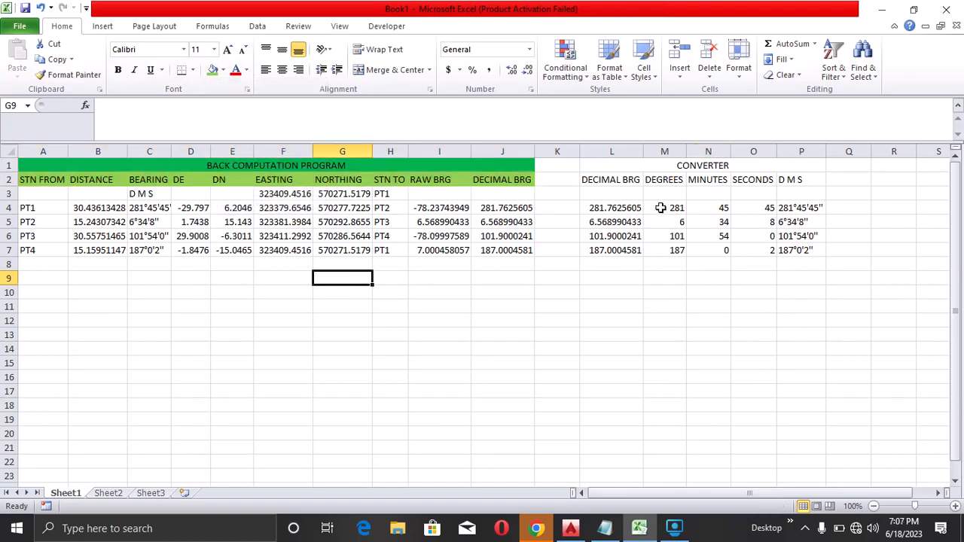
Fill the converter header row L2:P2 light green and the CONVERTER title cell green
{"action": "left_click_drag", "start_coordinate": [589, 180], "coordinate": [792, 180]}
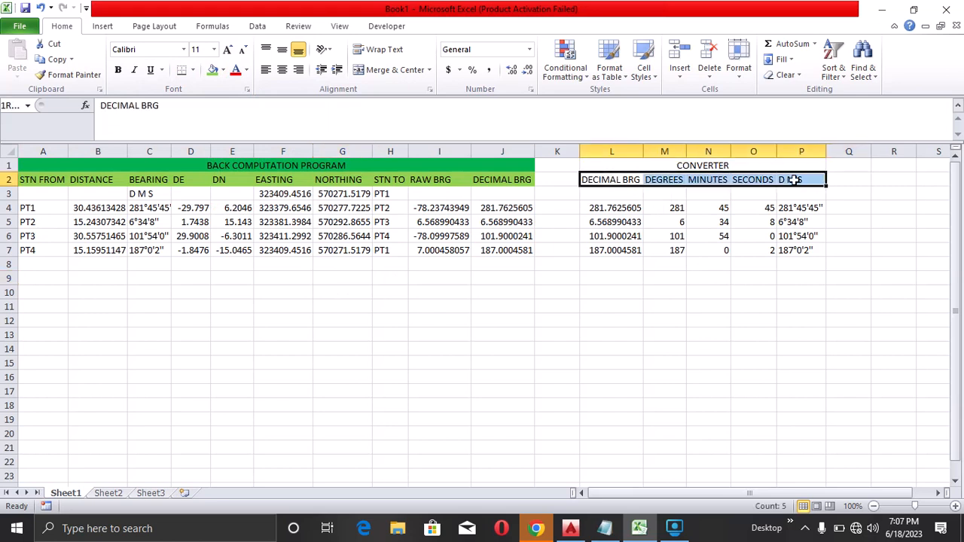
{"action": "left_click", "coordinate": [213, 69]}
{"action": "left_click", "coordinate": [667, 235]}
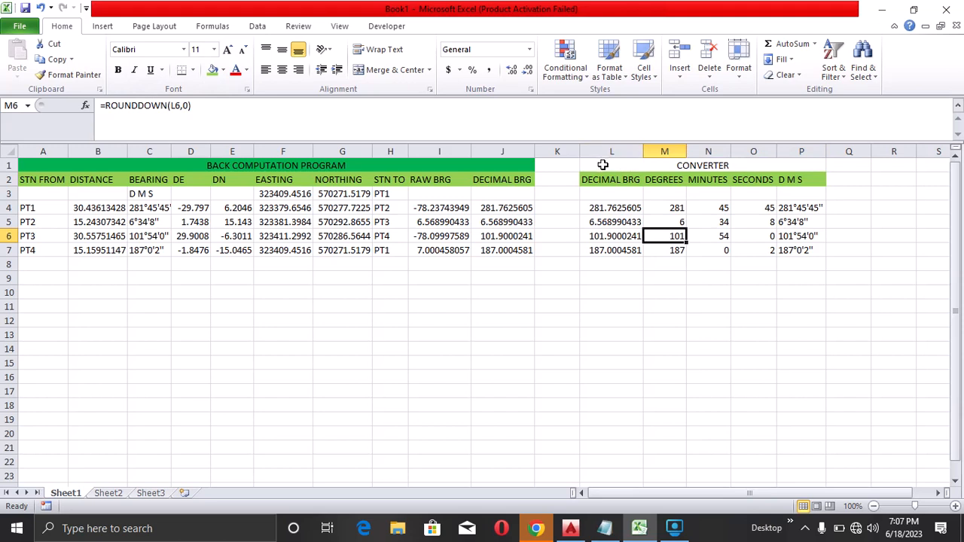
{"action": "left_click", "coordinate": [603, 164]}
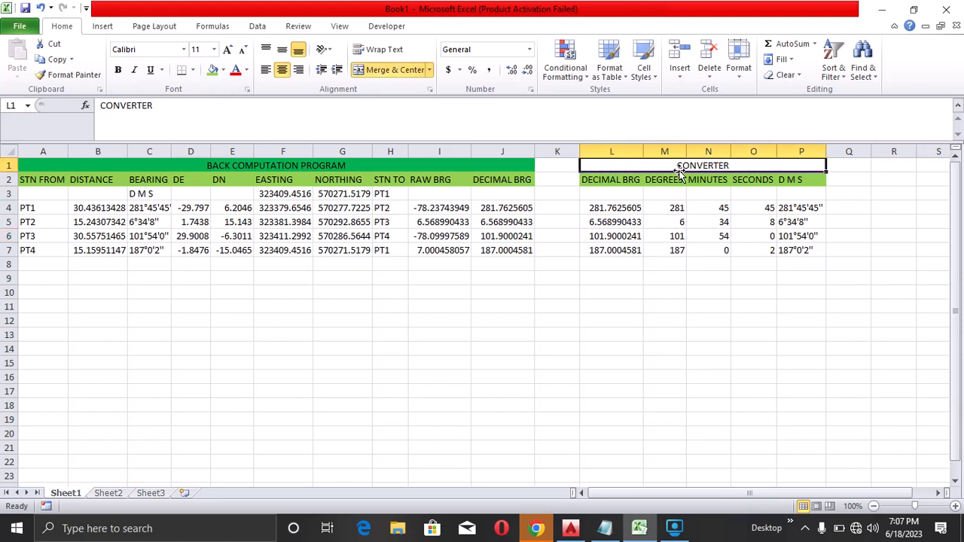
{"action": "left_click", "coordinate": [225, 71]}
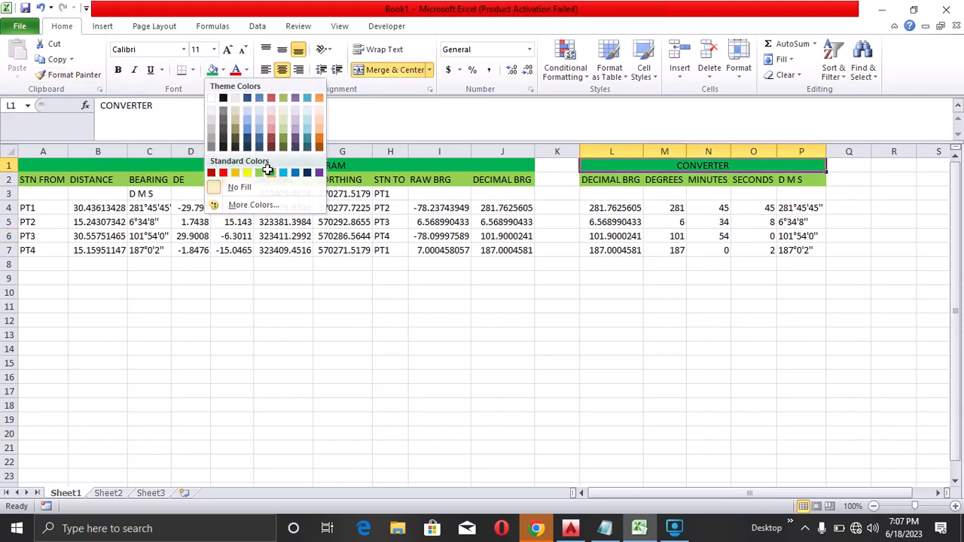
{"action": "left_click", "coordinate": [267, 172]}
{"action": "left_click", "coordinate": [366, 319]}
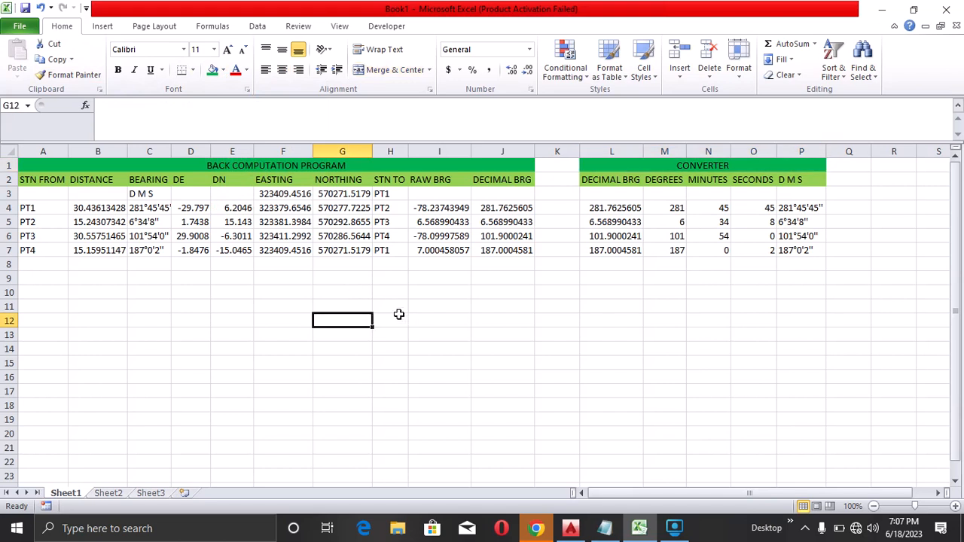
Unmerge the BACK COMPUTATION PROGRAM title and merge and center it across A1:H1 instead
{"action": "left_click", "coordinate": [469, 303]}
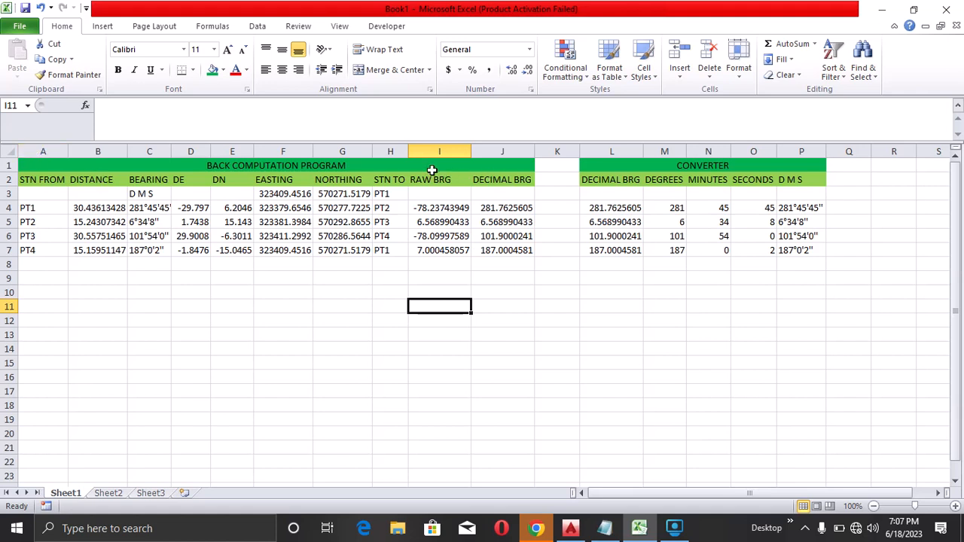
{"action": "left_click_drag", "start_coordinate": [435, 167], "coordinate": [469, 178]}
{"action": "left_click", "coordinate": [501, 208]}
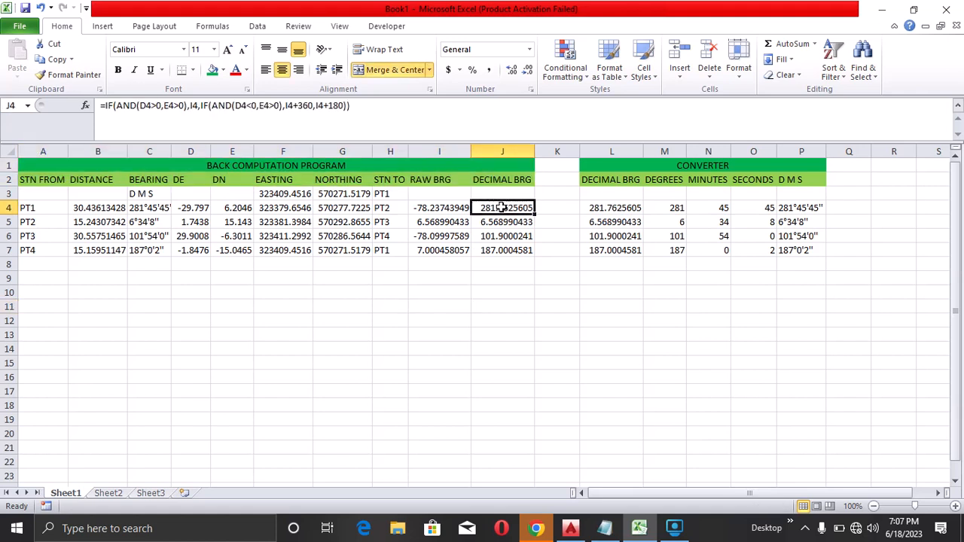
{"action": "left_click", "coordinate": [458, 165]}
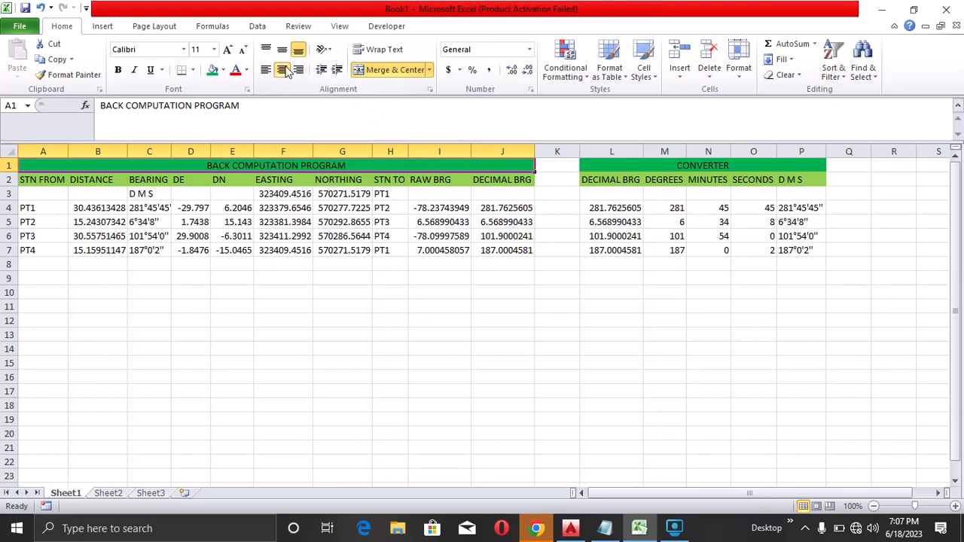
{"action": "left_click", "coordinate": [399, 71]}
{"action": "left_click", "coordinate": [319, 275]}
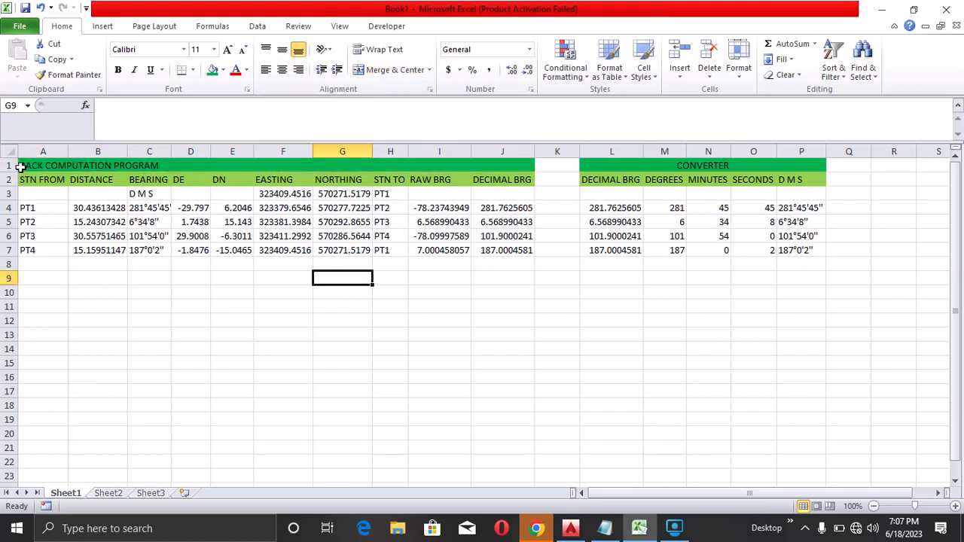
{"action": "left_click_drag", "start_coordinate": [37, 165], "coordinate": [393, 164]}
{"action": "left_click", "coordinate": [395, 70]}
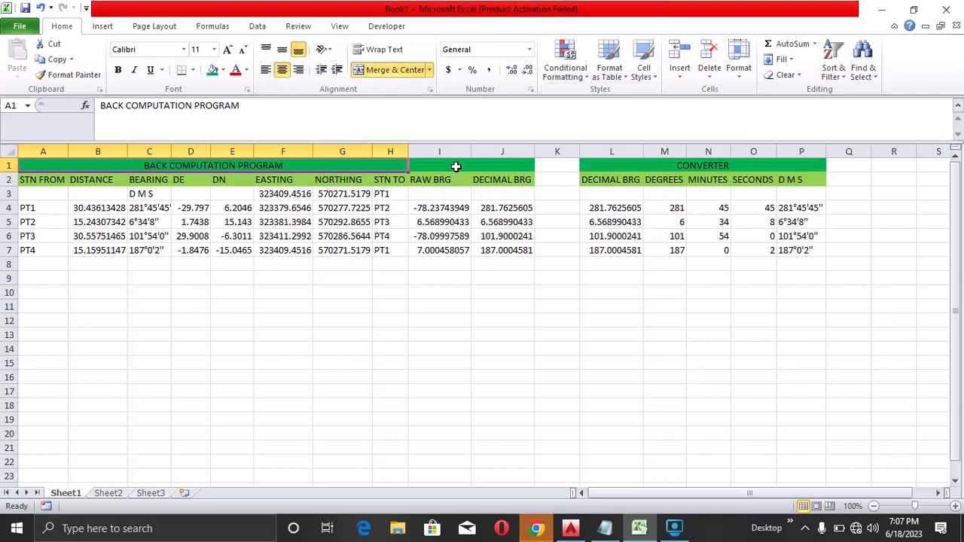
Remove the fill colour from cells I1:J2
{"action": "left_click_drag", "start_coordinate": [455, 166], "coordinate": [493, 182]}
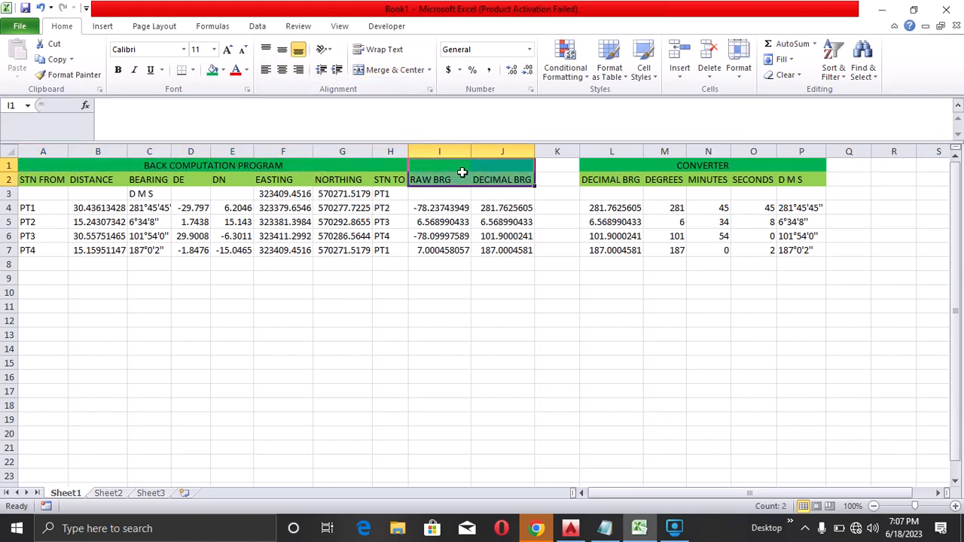
{"action": "left_click", "coordinate": [223, 70]}
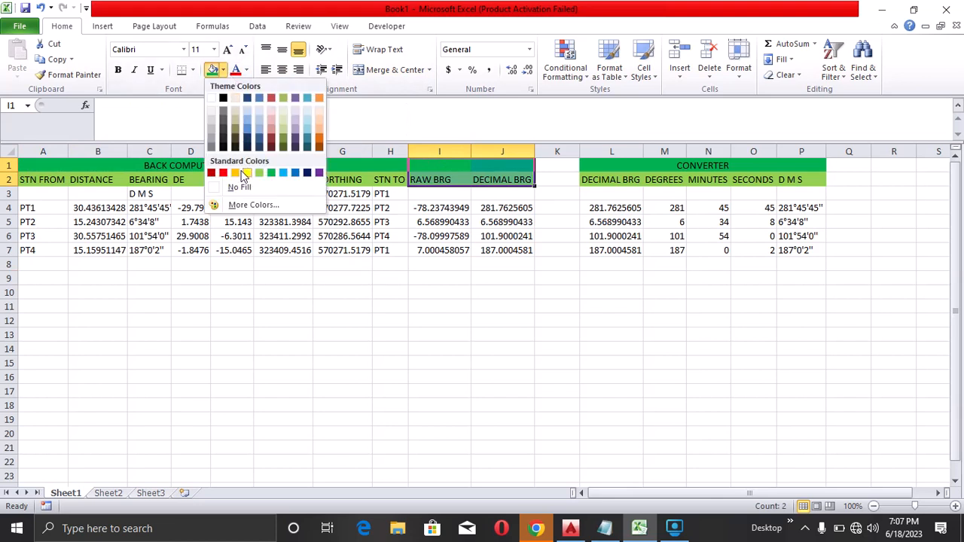
{"action": "left_click", "coordinate": [239, 187]}
{"action": "left_click", "coordinate": [502, 293]}
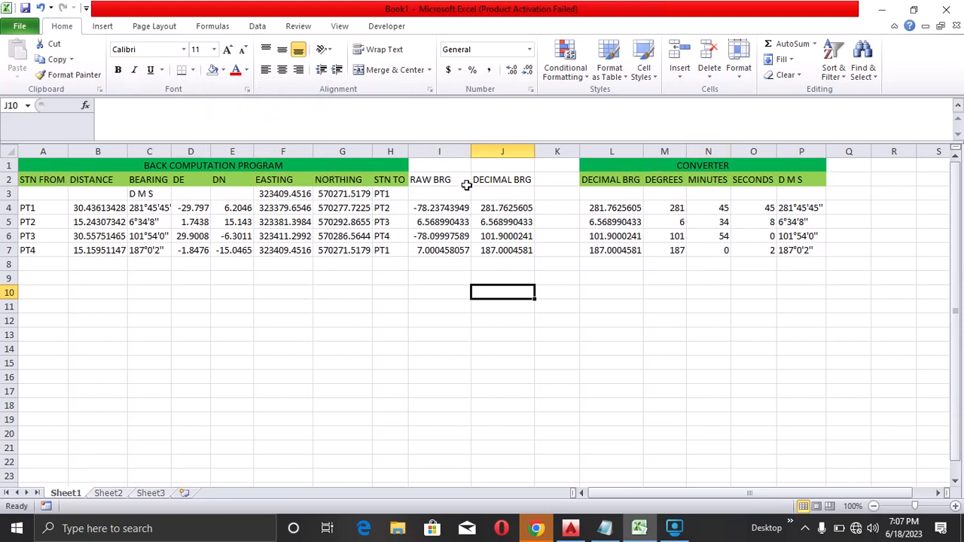
{"action": "left_click_drag", "start_coordinate": [440, 165], "coordinate": [510, 244]}
{"action": "left_click", "coordinate": [395, 350]}
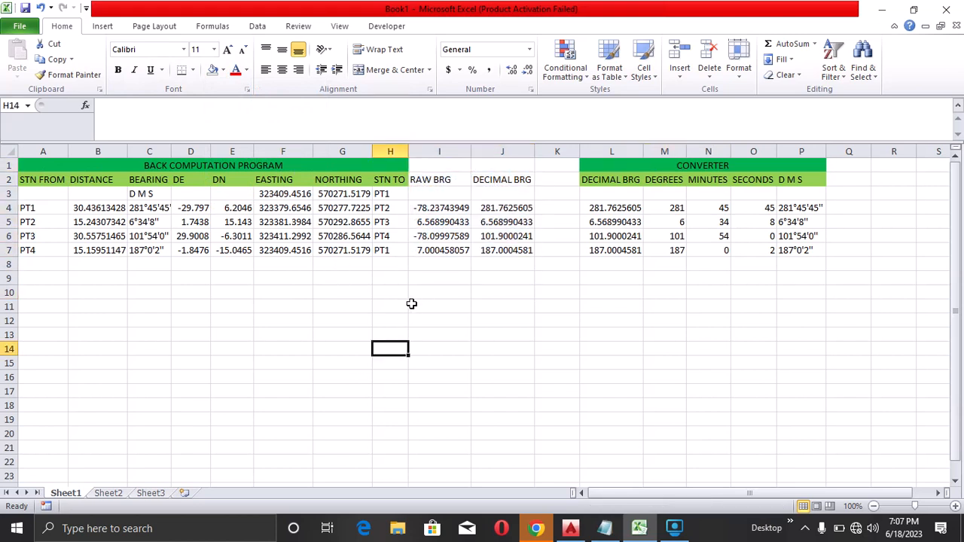
{"action": "left_click_drag", "start_coordinate": [27, 165], "coordinate": [251, 253]}
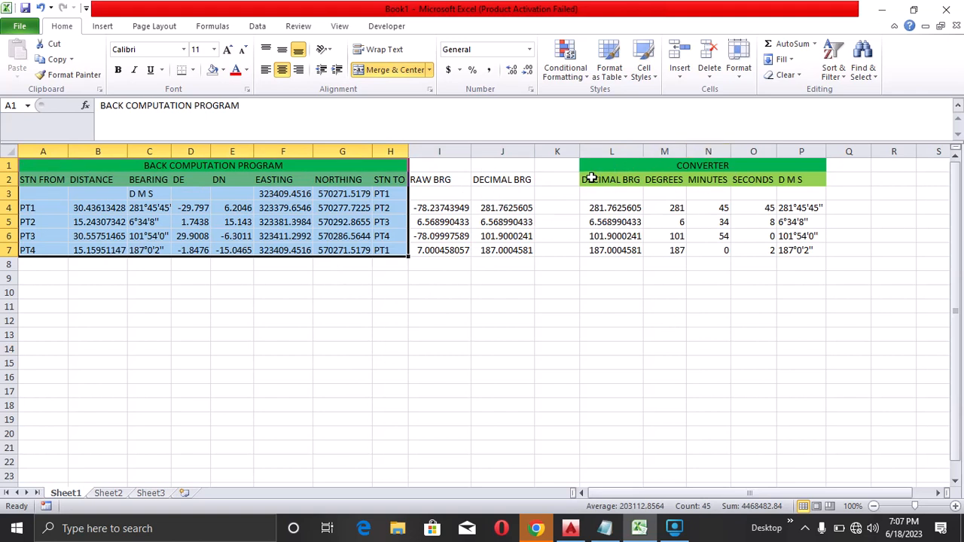
{"action": "left_click_drag", "start_coordinate": [592, 179], "coordinate": [787, 248]}
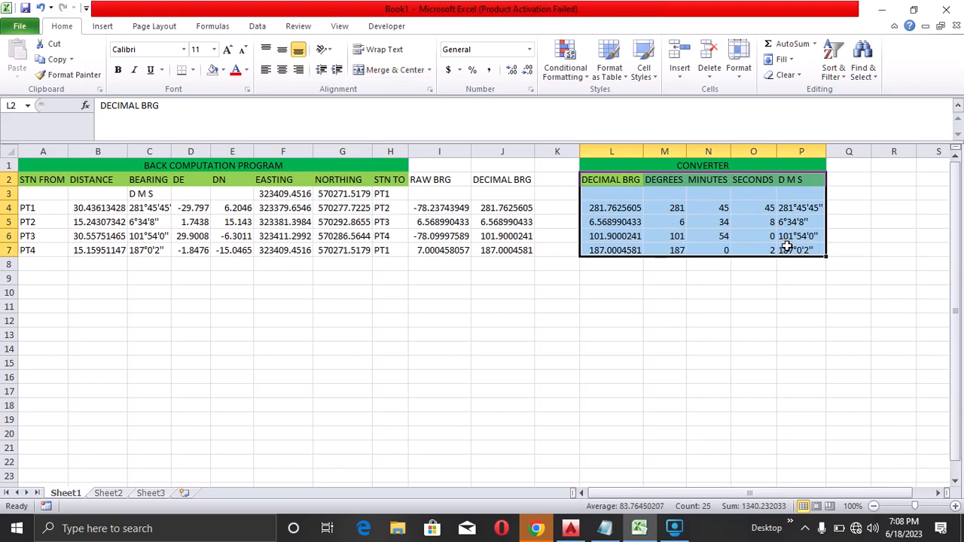
{"action": "left_click", "coordinate": [675, 528]}
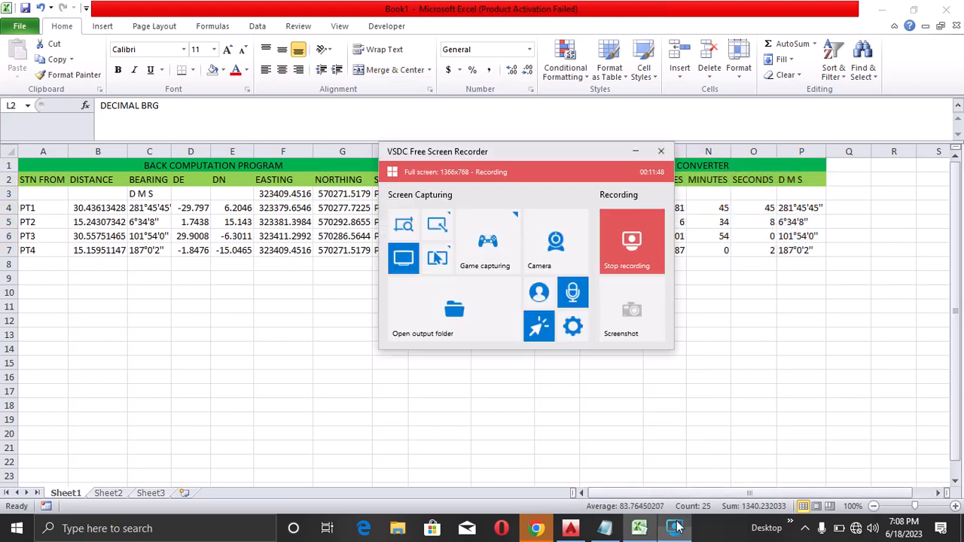